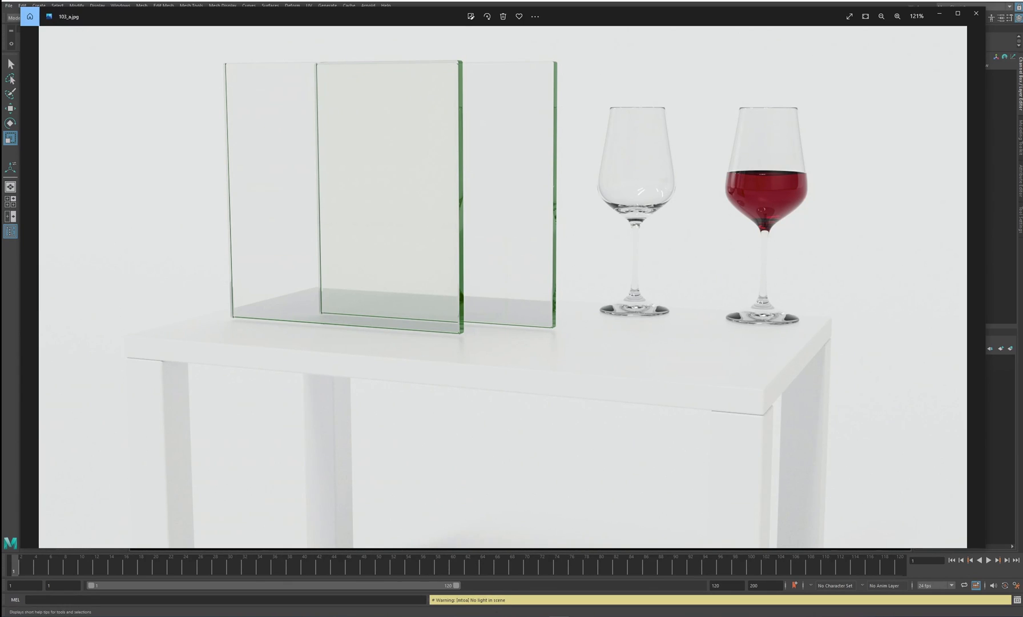
Switch to the web browser and search Google Images for "glass sheet" reference pictures
mouse_move(500, 615)
left_click(509, 616)
left_click(417, 289)
key("BackSpace")
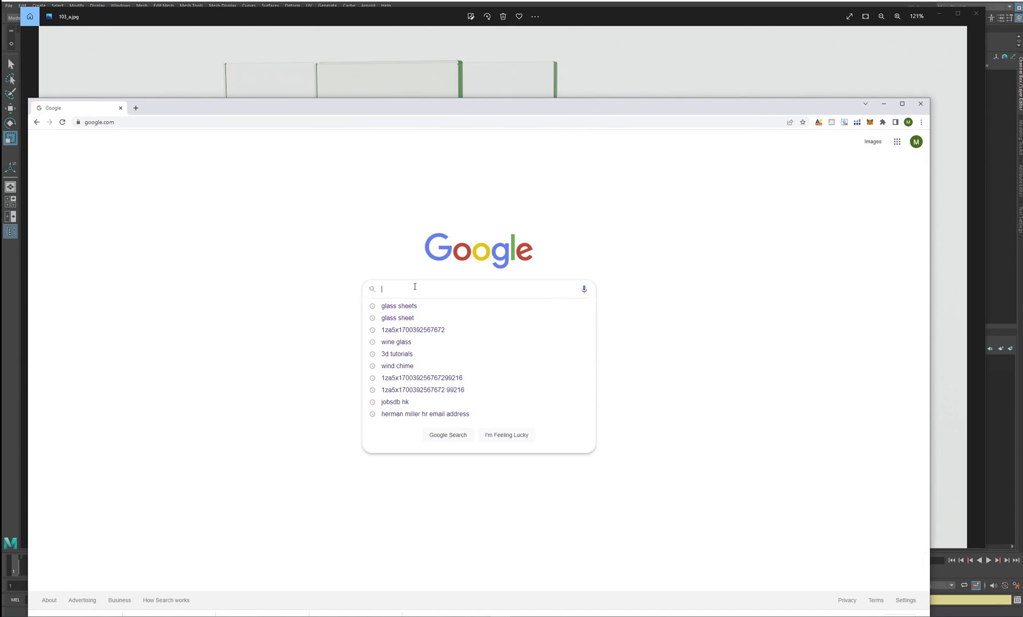
type("glass")
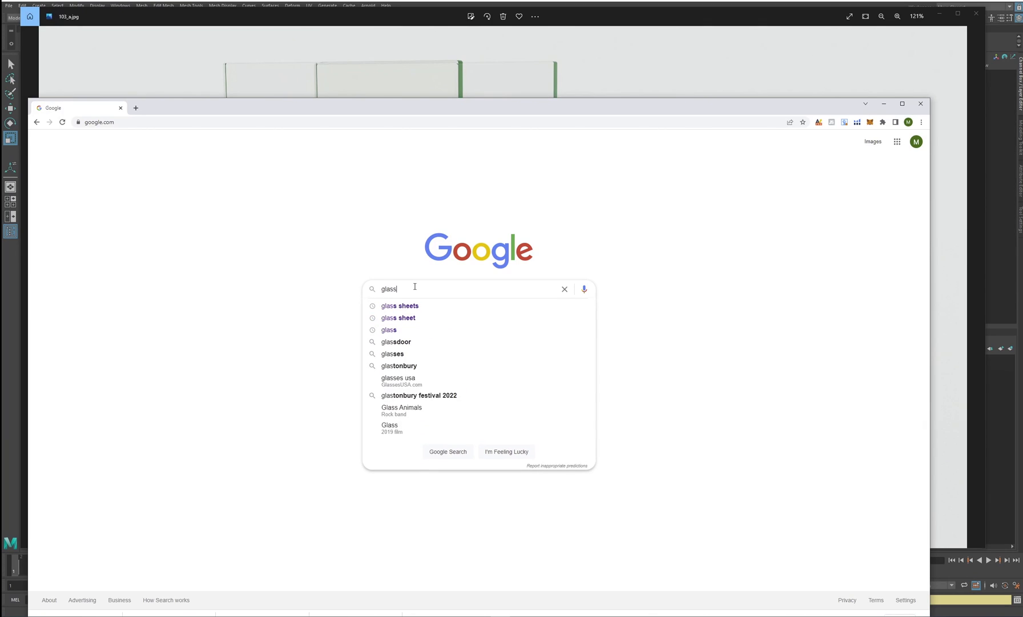
type(" sheet")
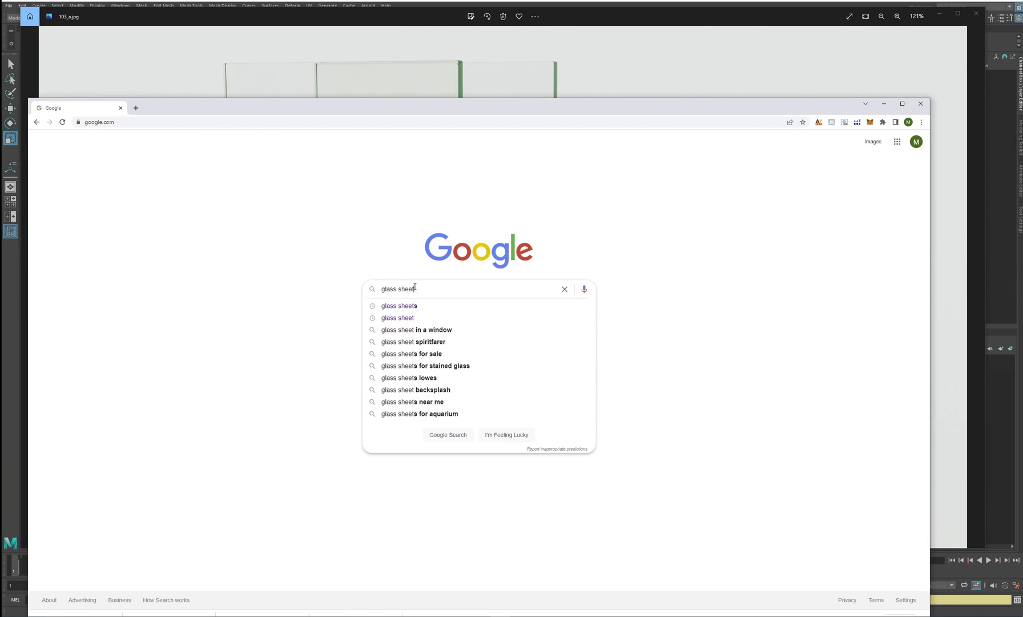
key("Return")
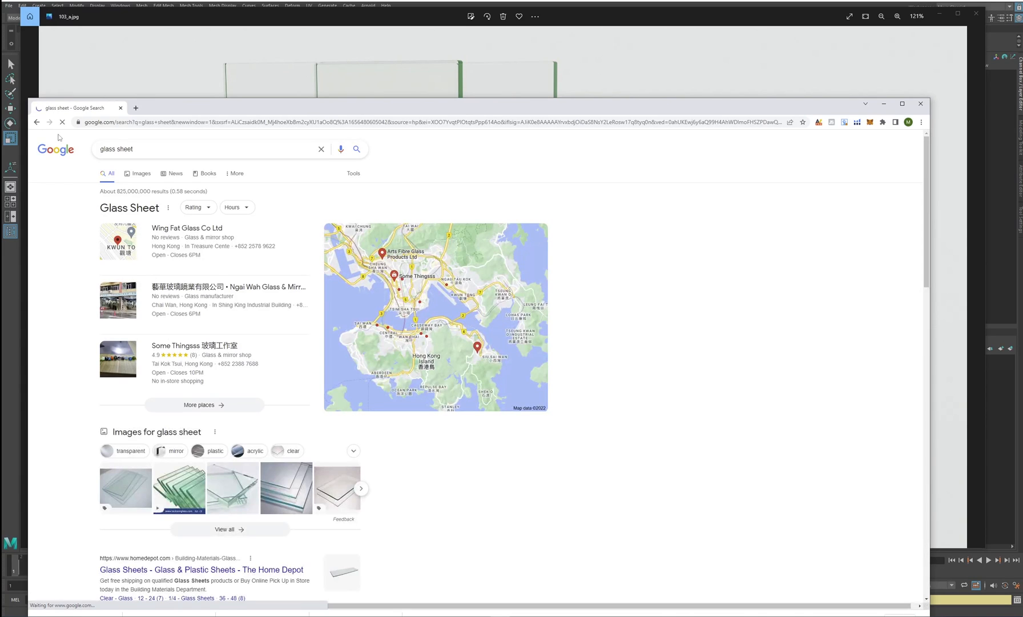
left_click(141, 174)
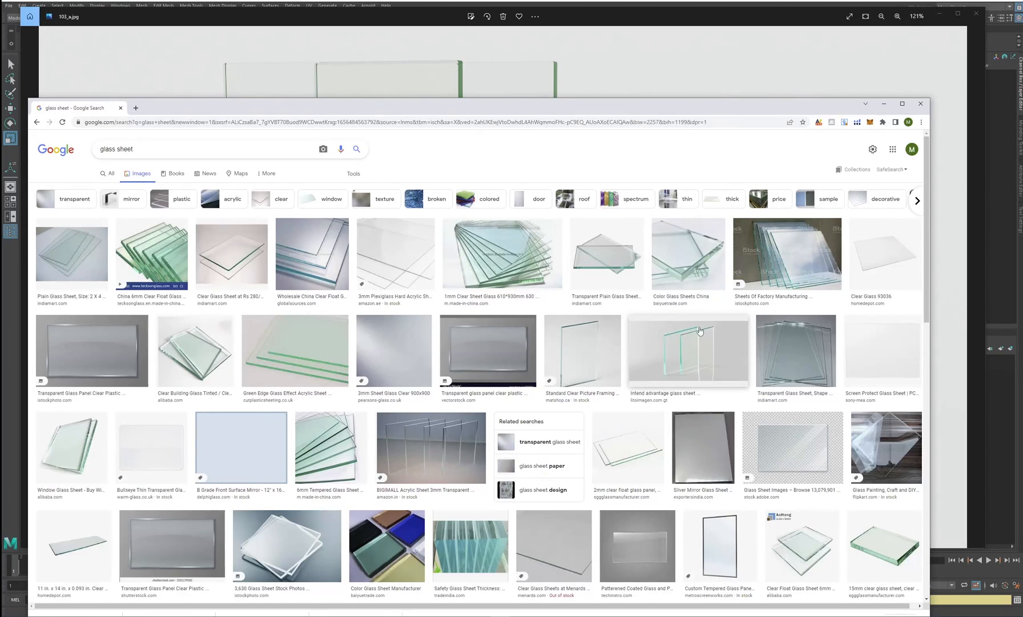
left_click(884, 104)
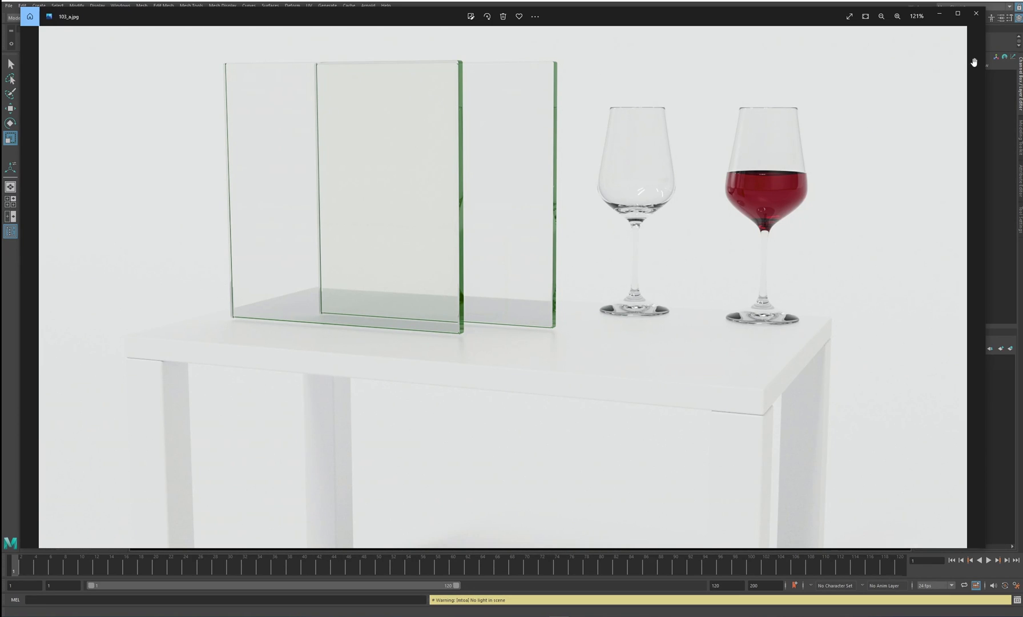
Switch back to Maya and create a polygon cube at the grid's origin
left_click(940, 17)
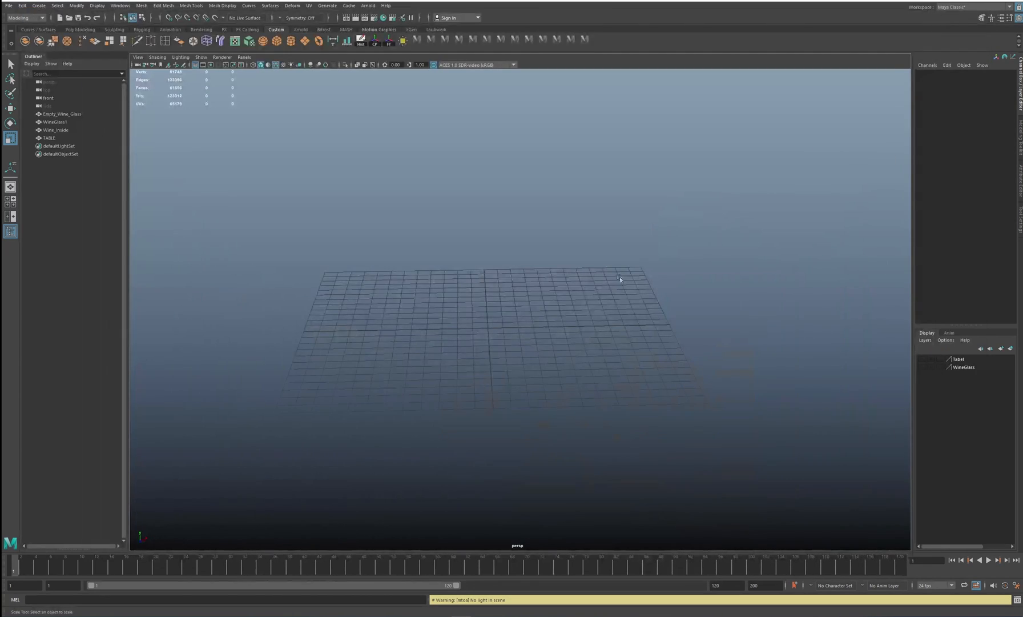
left_click_drag(530, 330, 505, 298, "alt")
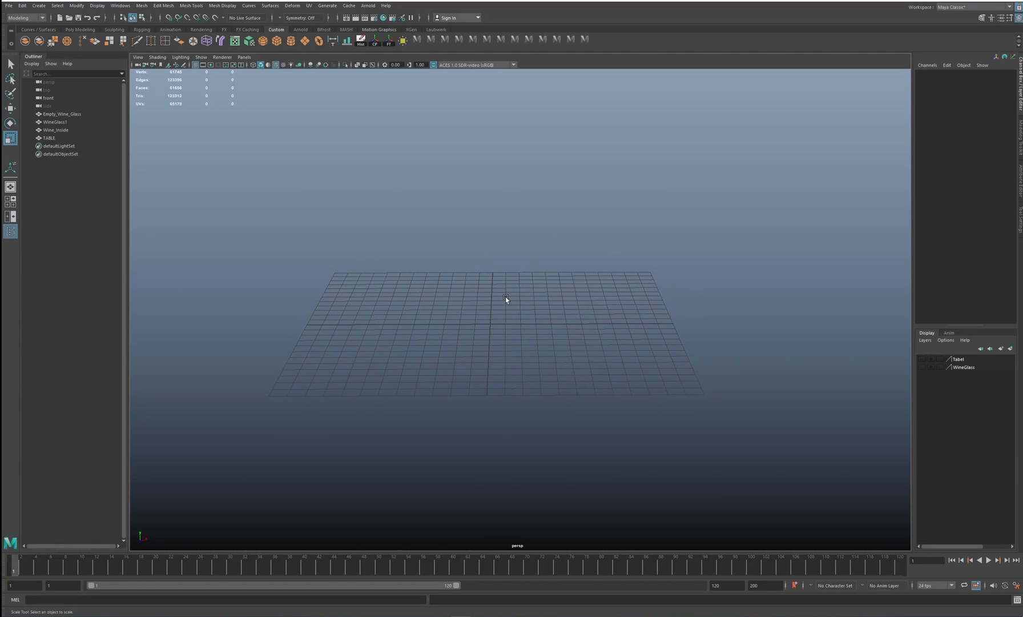
left_click(278, 41)
middle_click_drag(532, 313, 491, 299, "alt")
left_click_drag(492, 299, 543, 322, "alt")
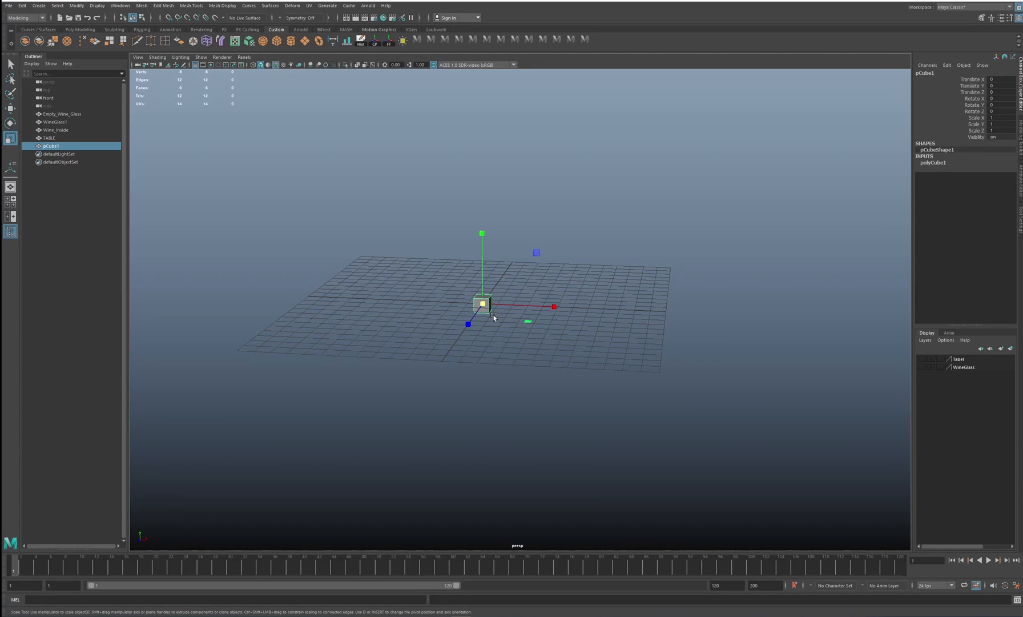
right_click_drag(453, 323, 588, 366, "alt")
left_click_drag(491, 334, 481, 329, "alt")
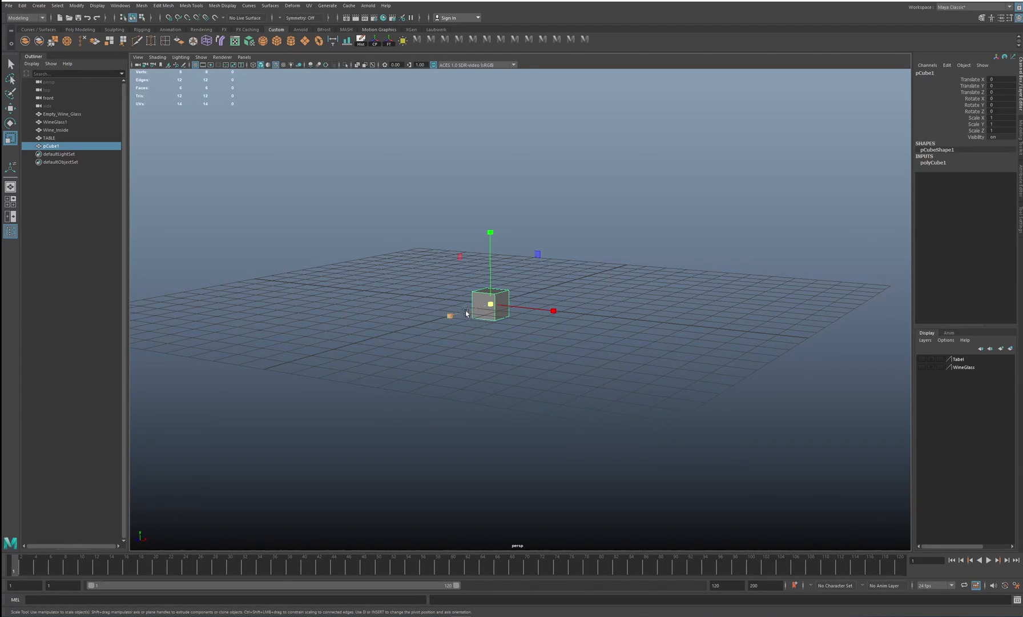
left_click_drag(456, 300, 508, 329, "alt")
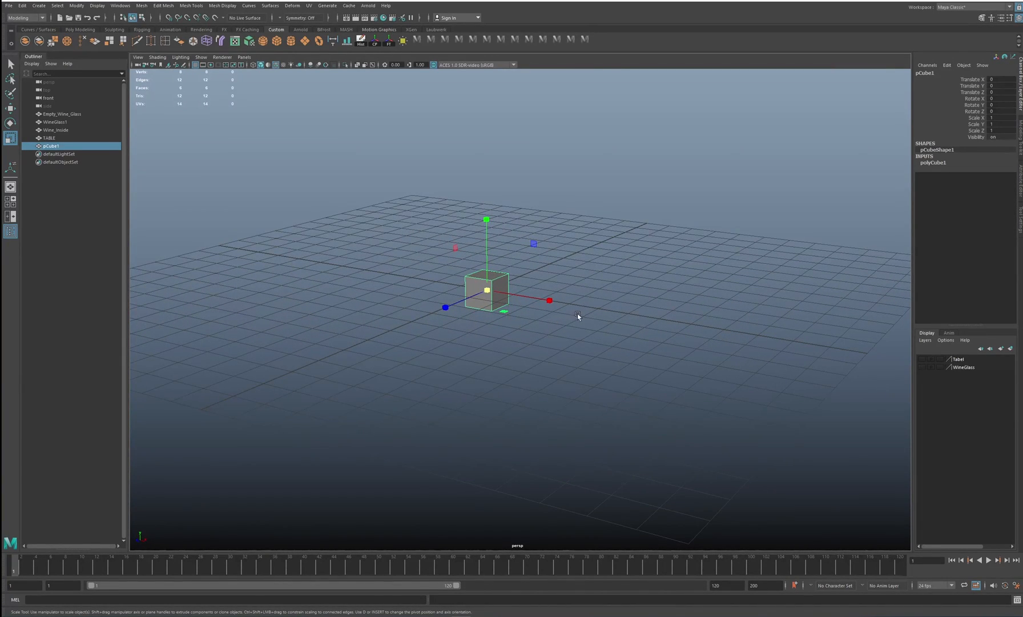
left_click_drag(524, 310, 485, 321, "alt")
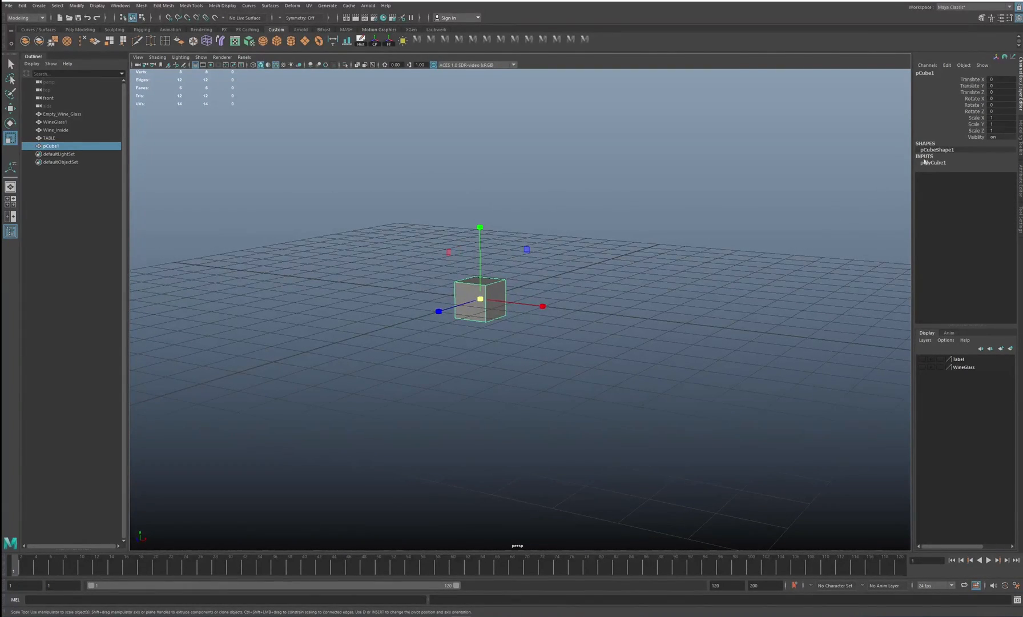
Set the cube's Scale X and Scale Y to 30
double_click(1002, 117)
key("Return")
double_click(998, 124)
type("30")
key("Return")
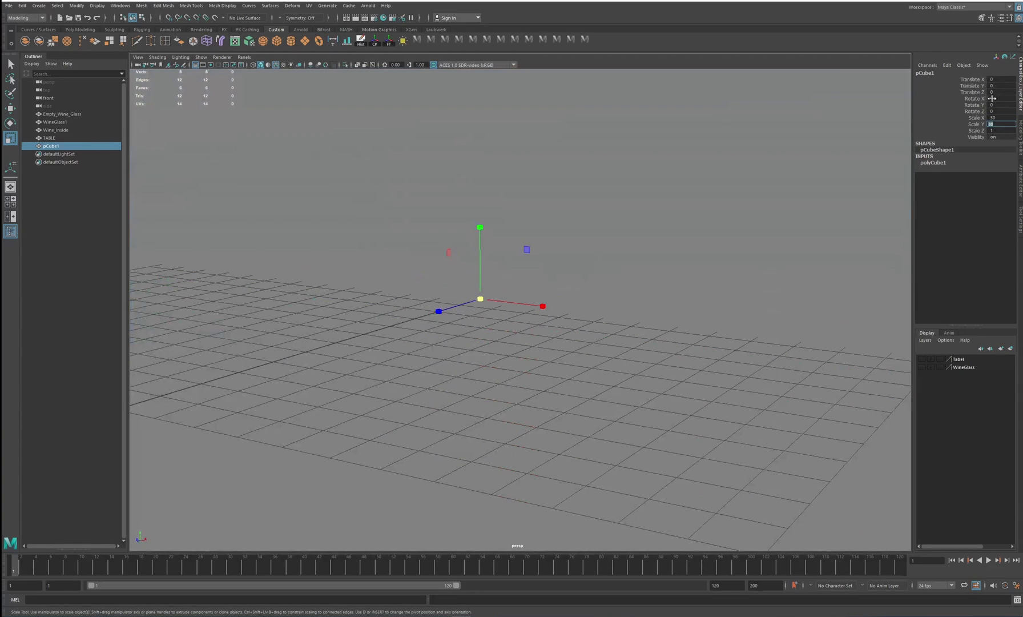
scroll(539, 336, "down", 10)
left_click_drag(541, 269, 471, 261, "alt")
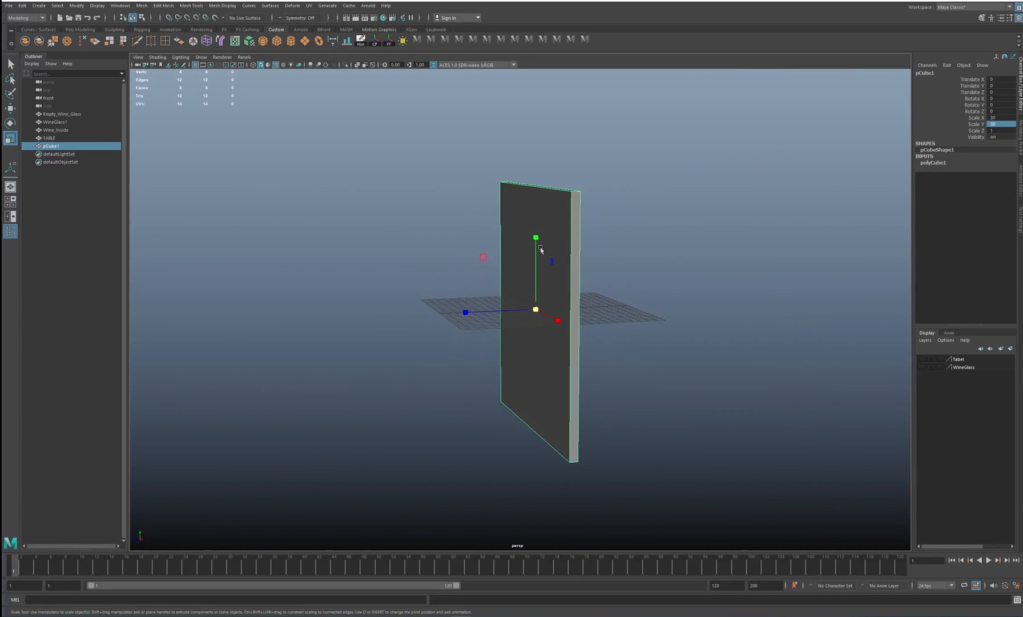
Set the pane's thickness with a Scale Z of 1.5
left_click_drag(577, 217, 757, 252, "alt")
double_click(1006, 130)
type("1.5")
key("Return")
left_click_drag(484, 230, 576, 263, "alt")
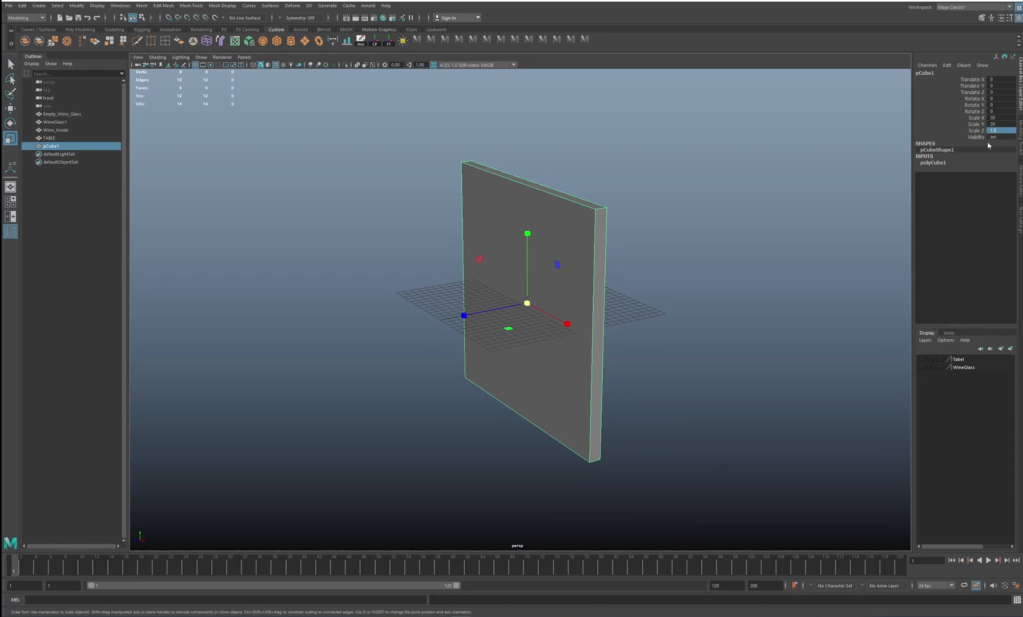
Bevel all edges of the pane with a fraction of 0.2
left_click(1021, 149)
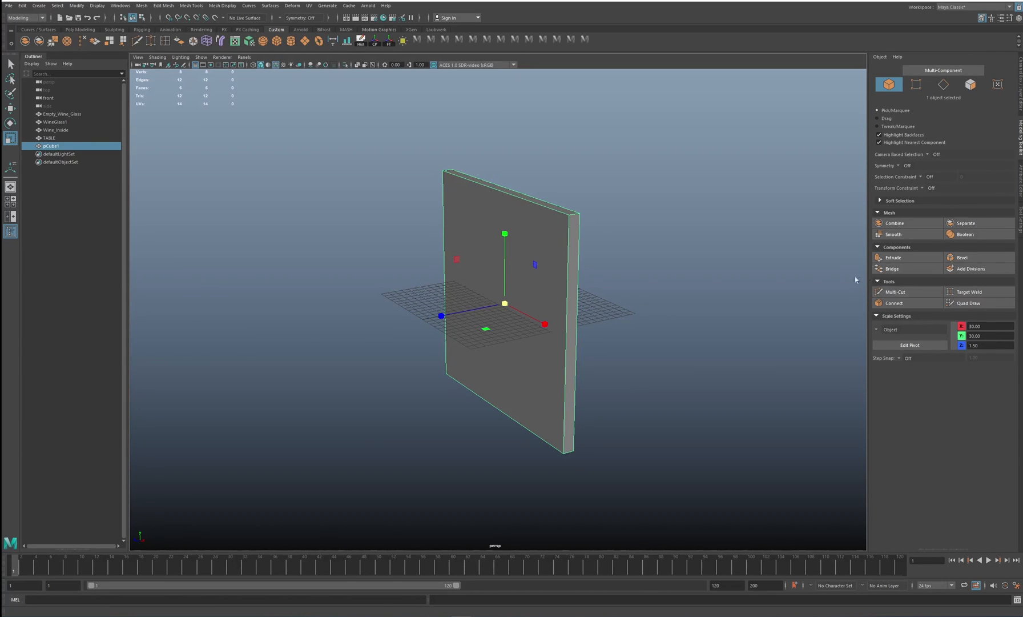
left_click(957, 258)
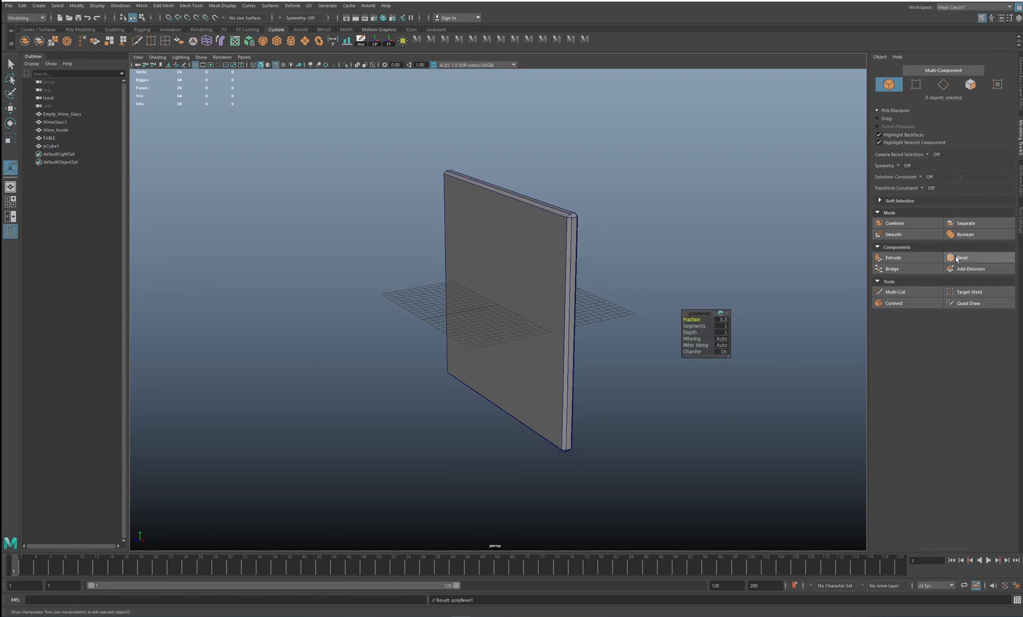
left_click_drag(578, 283, 525, 266, "alt")
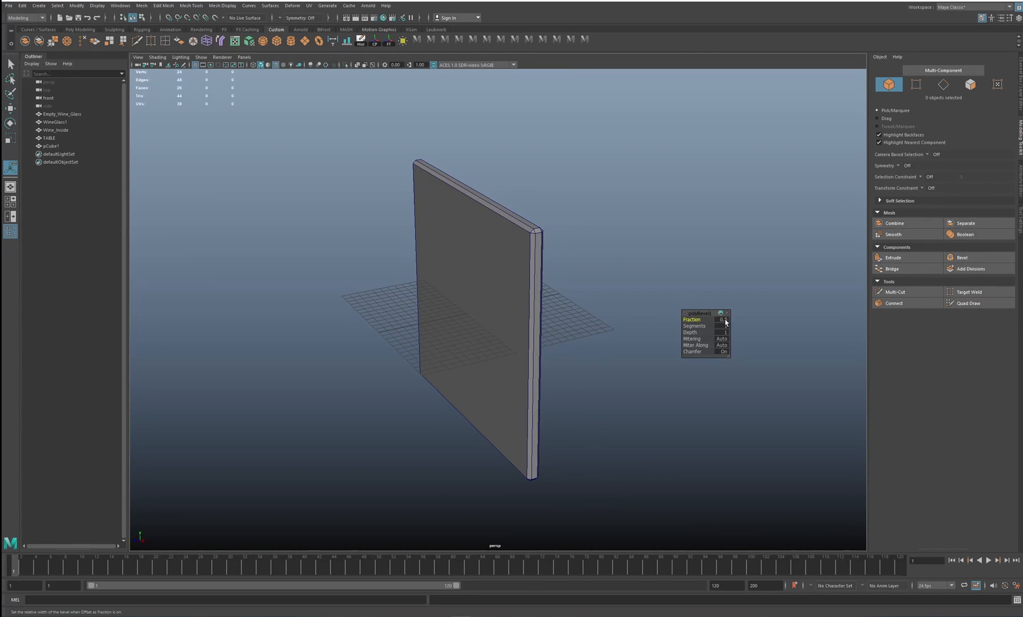
left_click(276, 66)
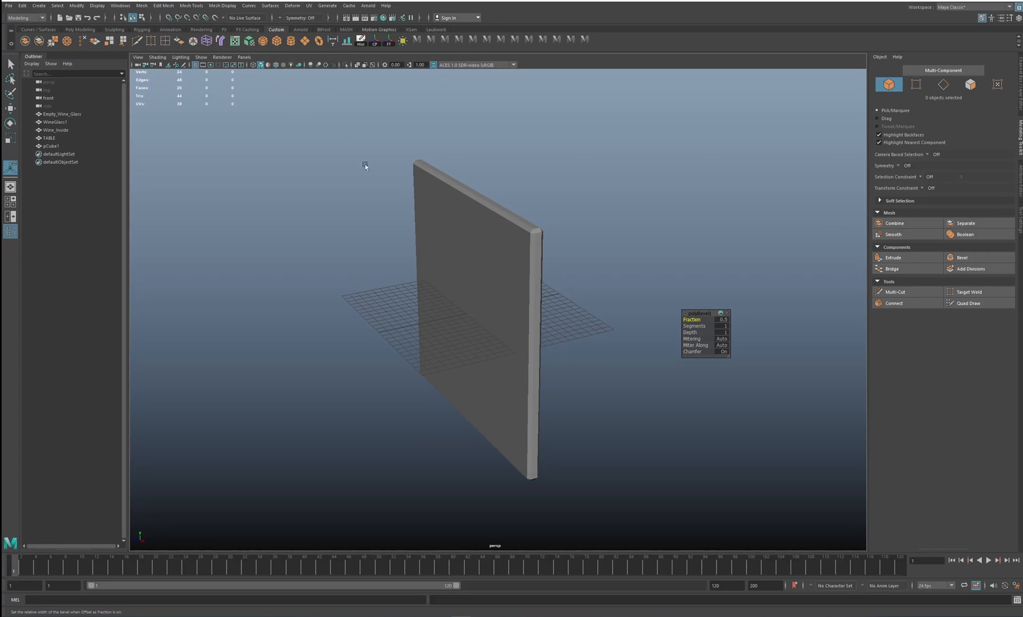
left_click(531, 241)
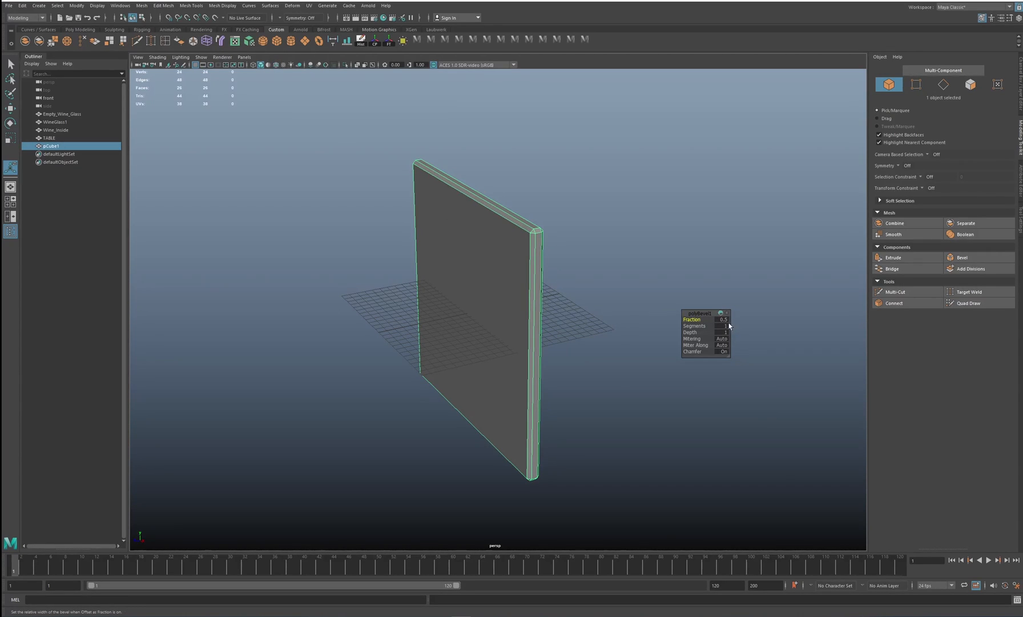
left_click(723, 320)
key("Return")
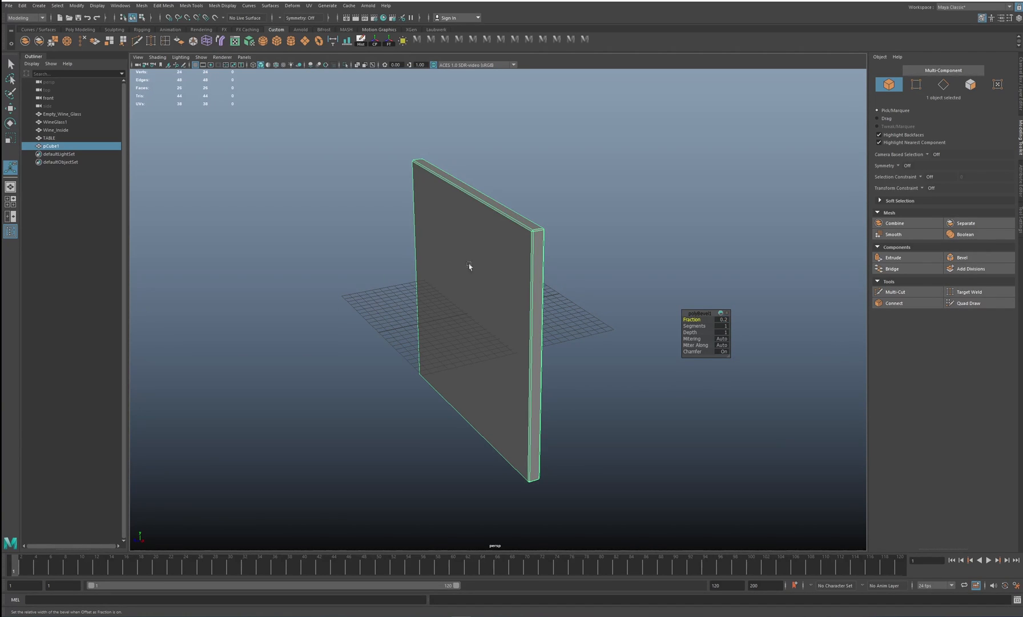
Bevel the whole pane a second time with a fraction of 0.3 and one segment to soften its edges
left_click_drag(464, 266, 493, 253, "alt")
right_click_drag(509, 251, 628, 296, "alt")
middle_click_drag(576, 241, 543, 260, "alt")
left_click_drag(542, 260, 502, 261, "alt")
left_click(585, 252)
right_click_drag(503, 261, 531, 283, "alt")
mouse_move(521, 286)
left_mouse_down("alt")
mouse_move(487, 284)
mouse_move(523, 279)
left_mouse_up("alt")
left_click(519, 195)
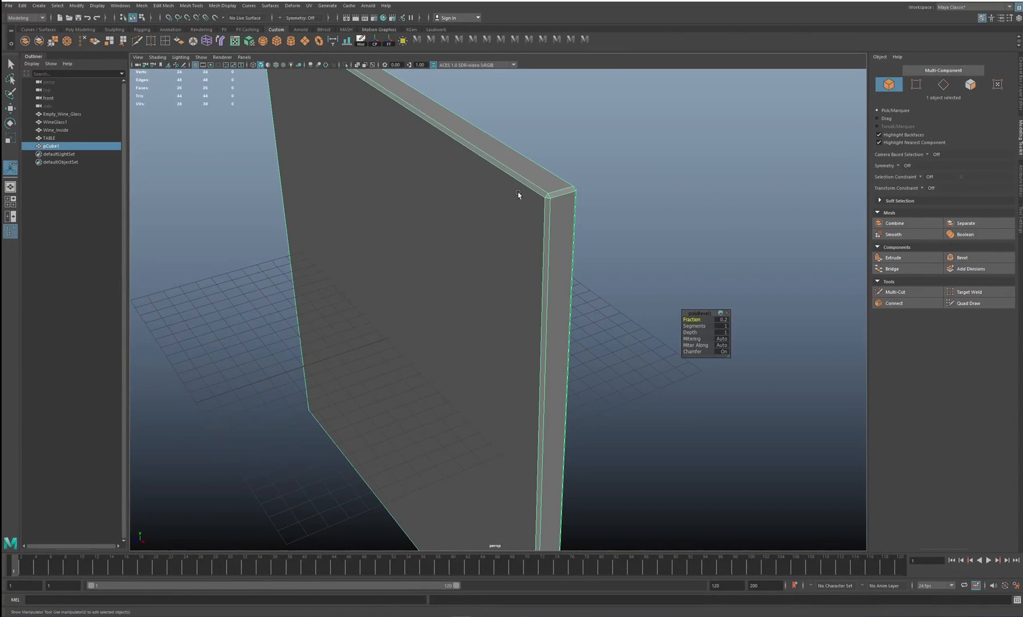
left_click(957, 258)
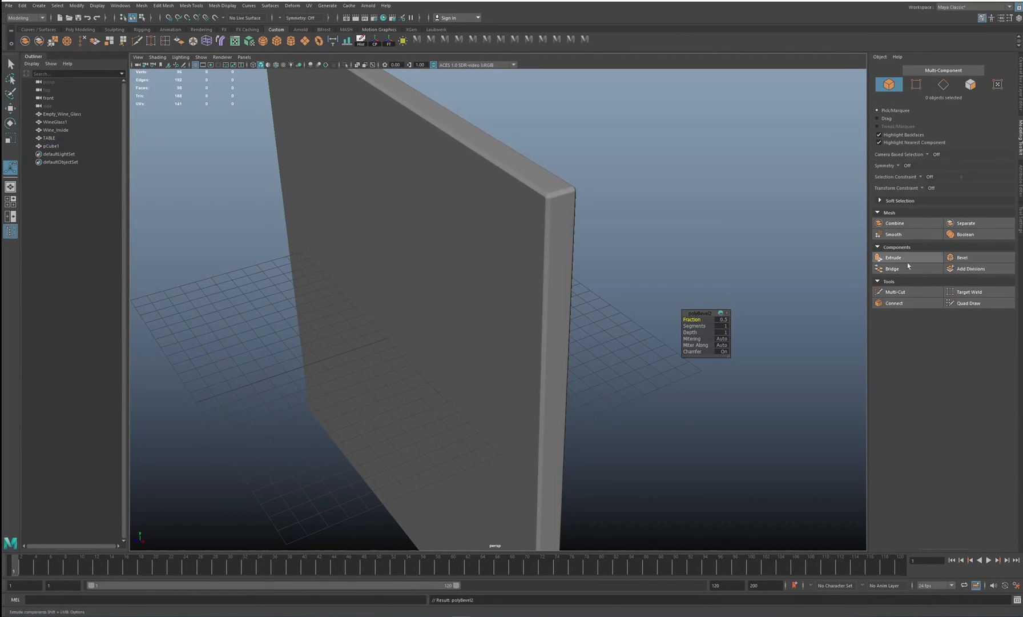
left_click(673, 238)
Raise the pane clear of the grid to about 28.16 in Y
left_click_drag(519, 214, 596, 210, "alt")
right_click_drag(596, 314, 545, 365, "alt")
left_click_drag(546, 365, 550, 329, "alt")
right_click_drag(551, 329, 500, 297, "alt")
left_click_drag(500, 297, 509, 273, "alt")
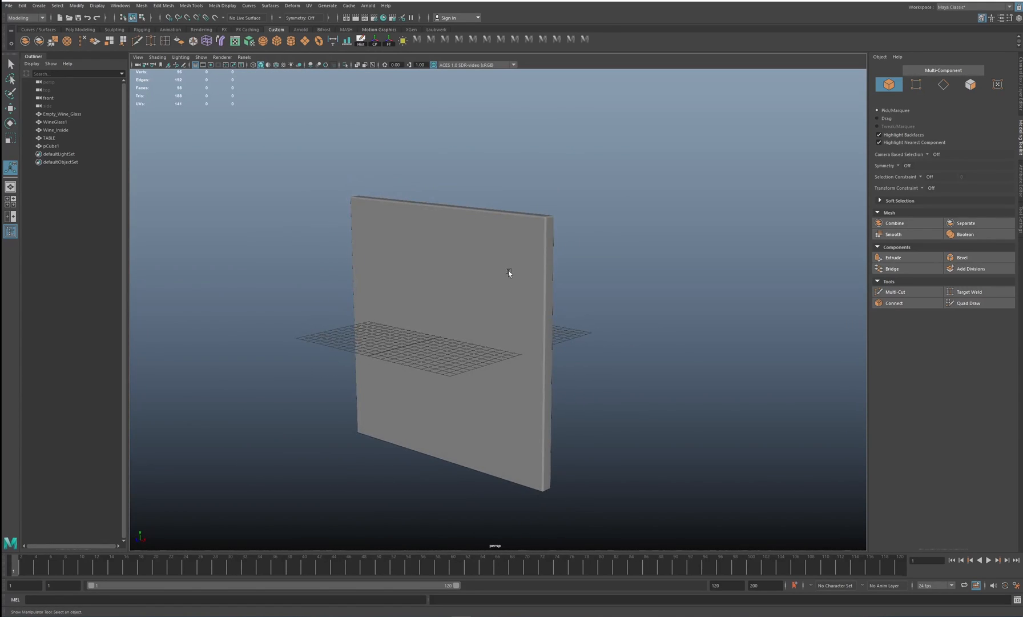
left_click(508, 273)
key("w")
left_click_drag(444, 260, 447, 109)
middle_click_drag(485, 243, 496, 319, "alt")
left_click_drag(496, 320, 473, 308, "alt")
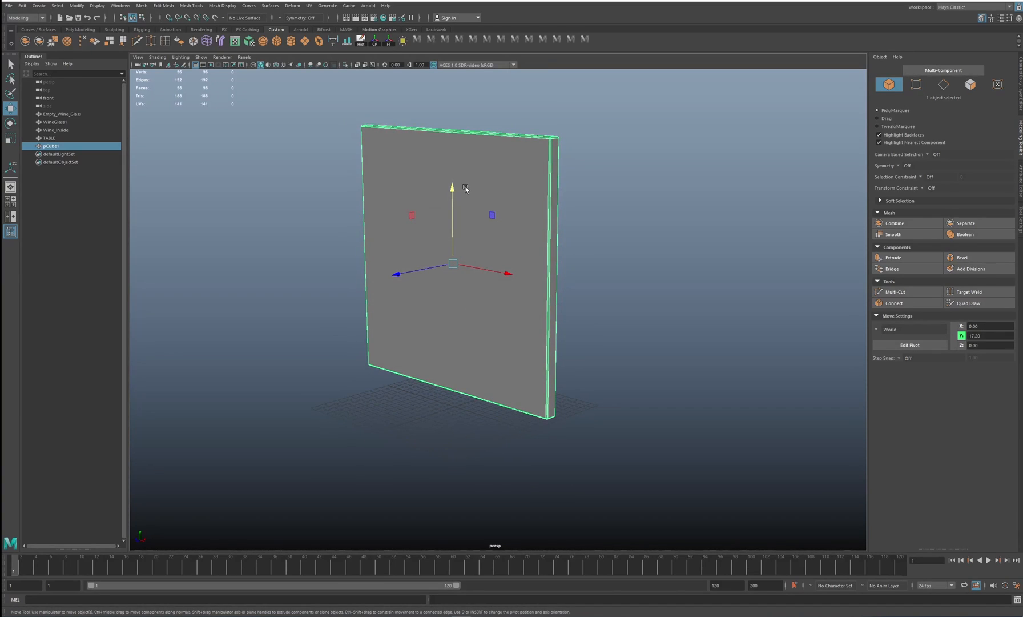
left_click_drag(453, 193, 453, 97)
Duplicate the pane and offset the copy to about -7.16 in X and 7.79 in Z
middle_click_drag(459, 165, 462, 207, "alt")
left_click_drag(462, 208, 451, 215, "alt")
key("ctrl+d")
left_click_drag(385, 233, 452, 323)
left_click_drag(453, 323, 467, 313, "alt")
left_click_drag(460, 298, 432, 259, "alt")
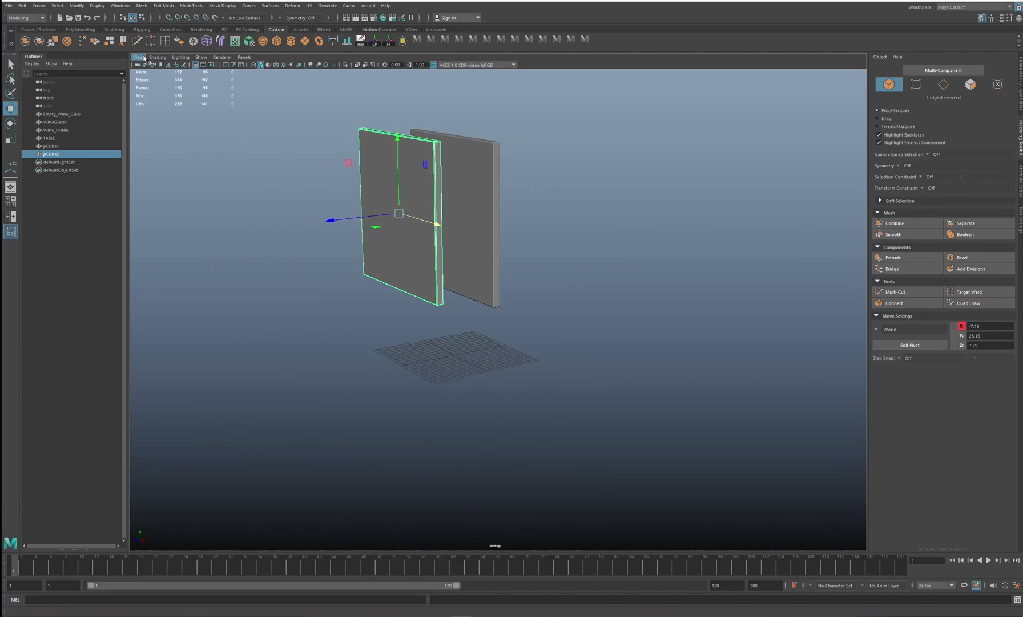
Create a polygon plane under the two panes and scale it uniformly to about 85
left_click(306, 42)
key("r")
left_click_drag(454, 356, 710, 449)
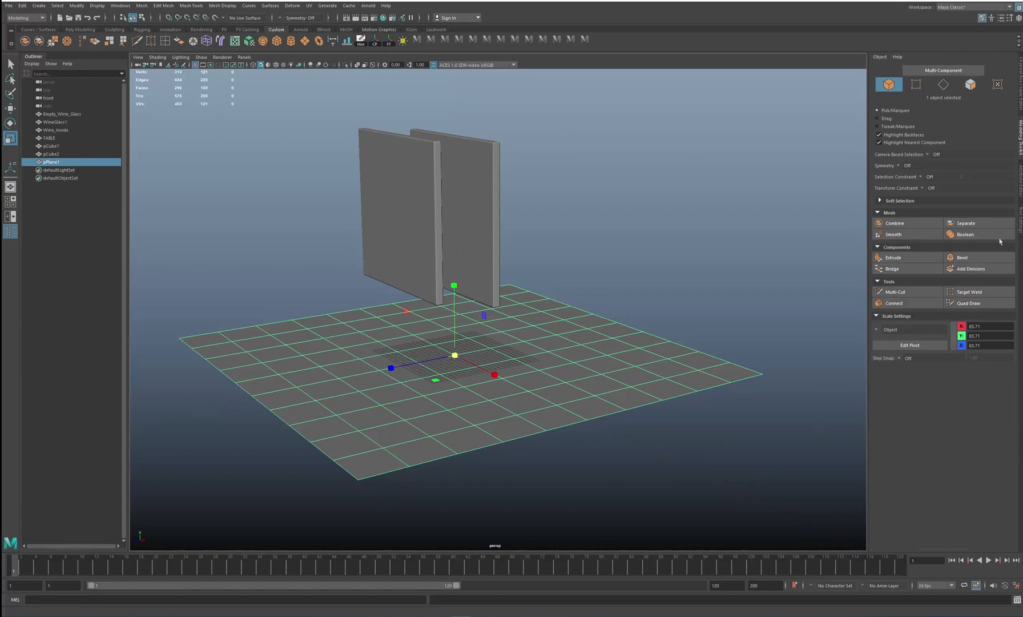
Set the plane's Subdivisions Width and Subdivisions Height to 1
left_click(1021, 93)
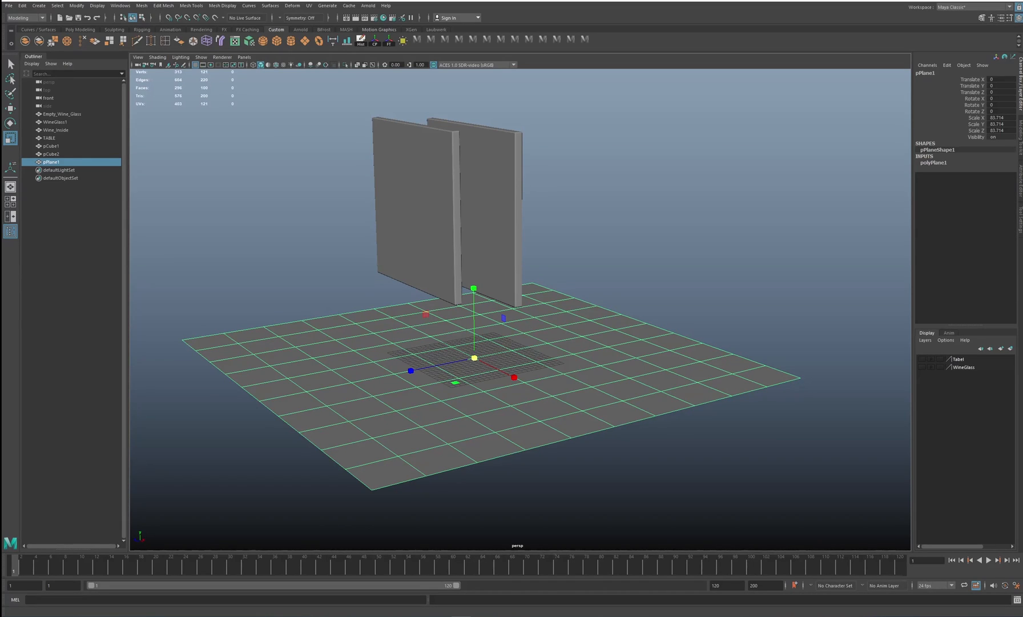
left_click(934, 162)
left_click_drag(1002, 181, 1002, 188)
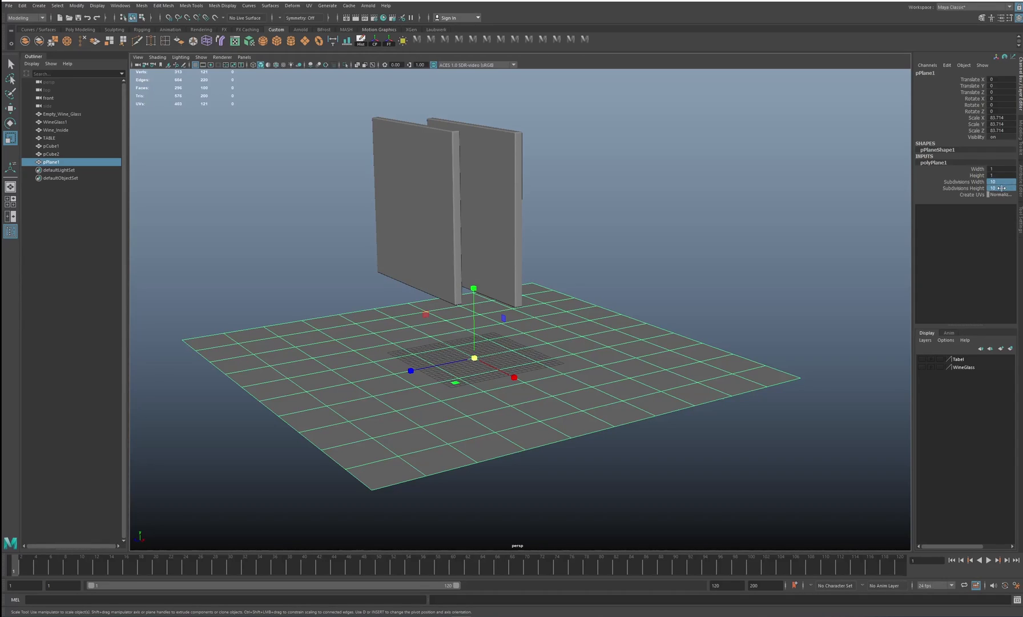
type("1")
key("Return")
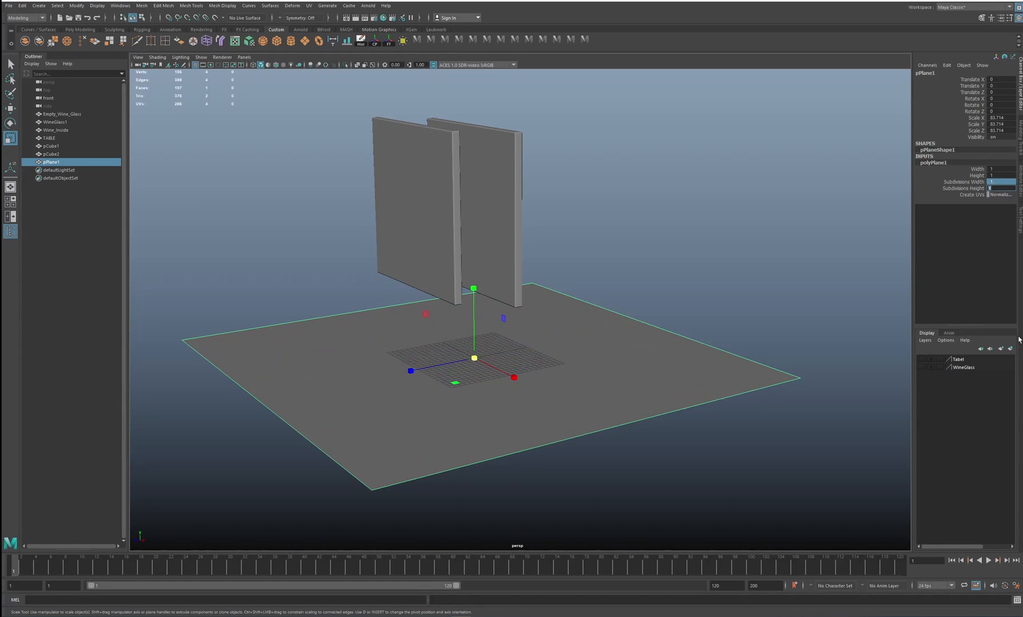
Scale the floor plane up further so it extends far beyond the two panes
right_click_drag(508, 406, 460, 353, "alt")
left_click_drag(460, 353, 685, 439, "alt")
right_click_drag(685, 438, 531, 340, "alt")
left_click_drag(531, 340, 645, 324, "alt")
Extrude the long edge of the floor plane behind the panes upward into a tall backdrop wall
right_click_drag(646, 324, 667, 283)
left_click(655, 300)
key("w")
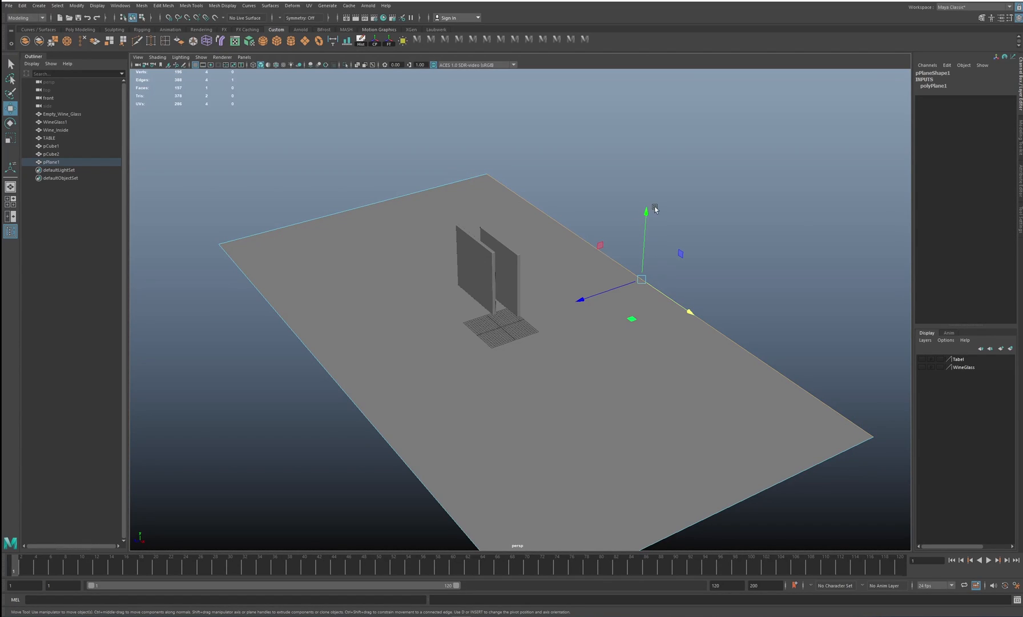
left_click(1021, 154)
left_click(895, 258)
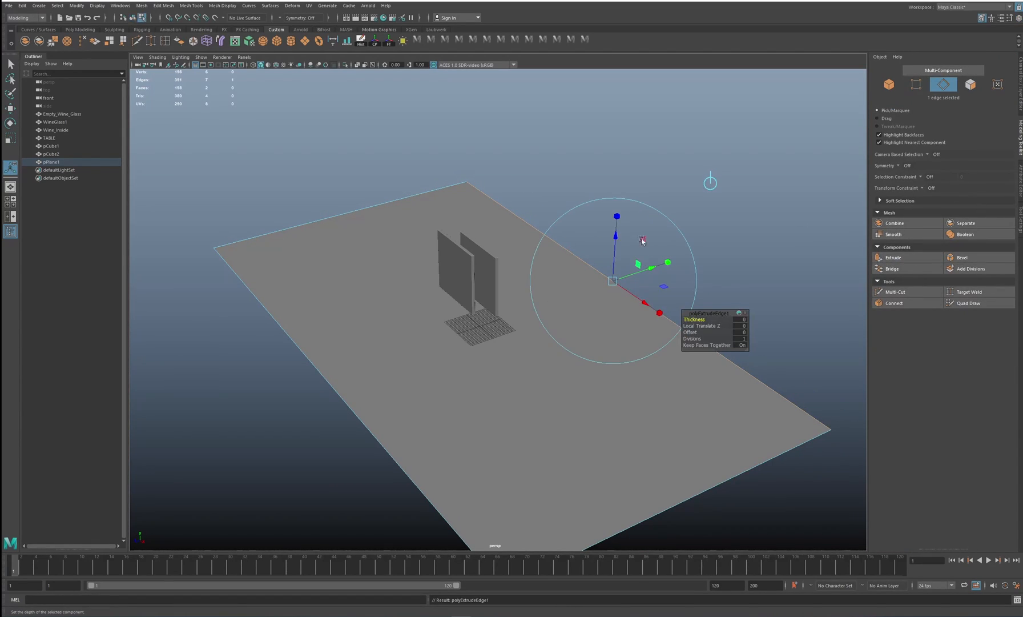
left_click_drag(616, 244, 562, 29)
middle_click_drag(549, 195, 522, 312, "alt")
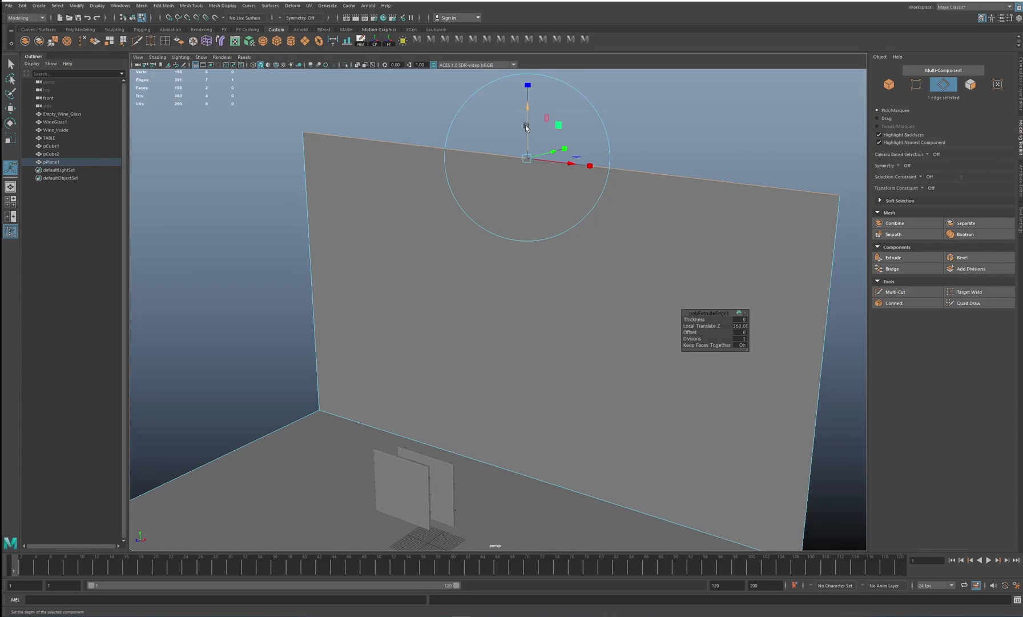
left_click_drag(527, 126, 534, 382)
Bevel the edge where the floor meets the backdrop wall with a Fraction of 0.2
left_click(536, 375)
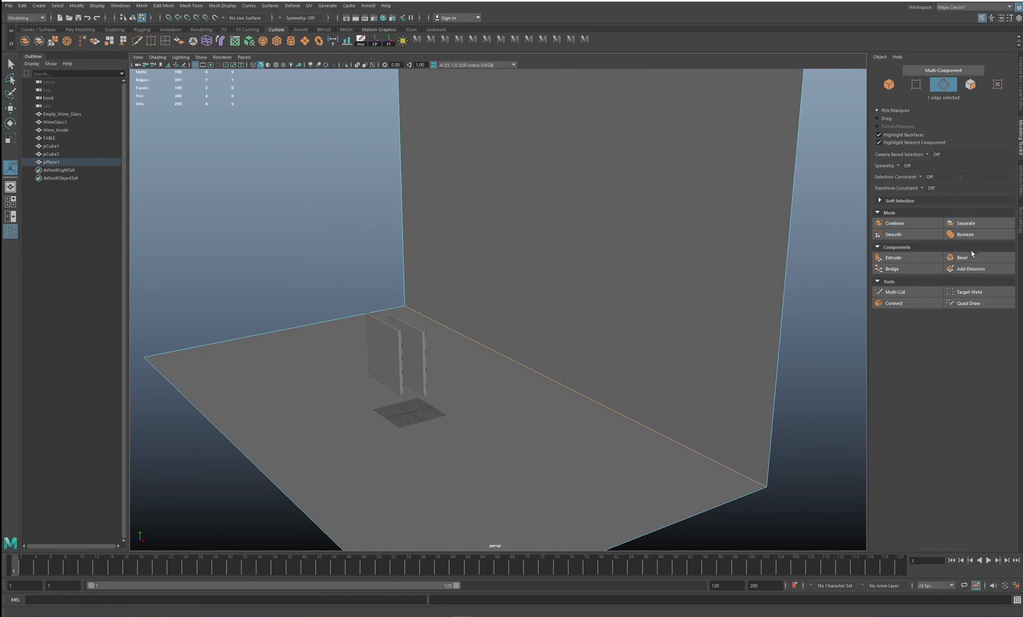
left_click(965, 258)
left_click_drag(857, 311, 587, 318, "alt")
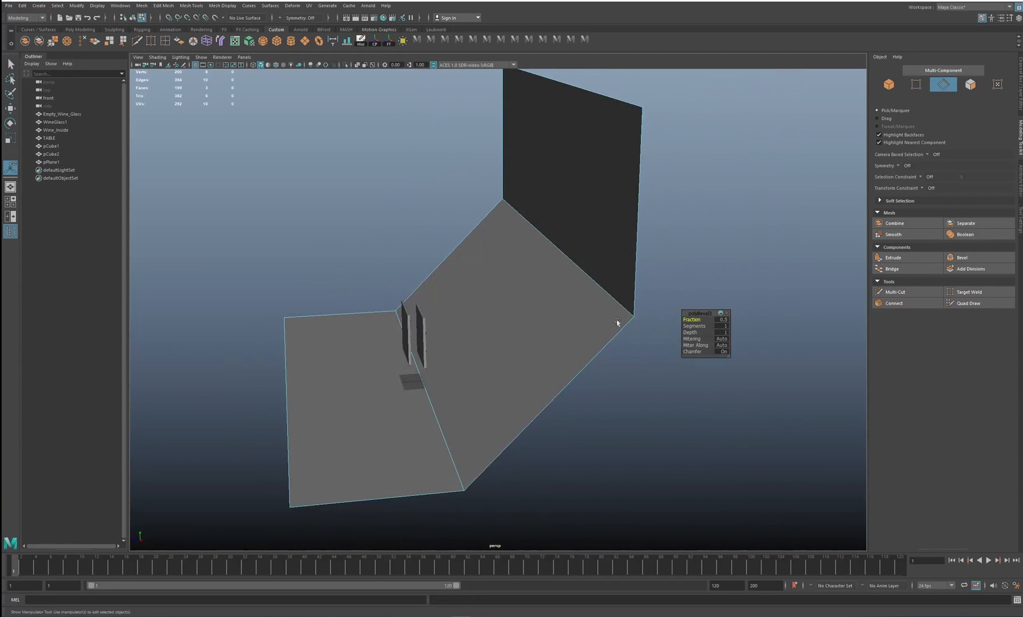
left_click(722, 319)
type(".3")
key("Return")
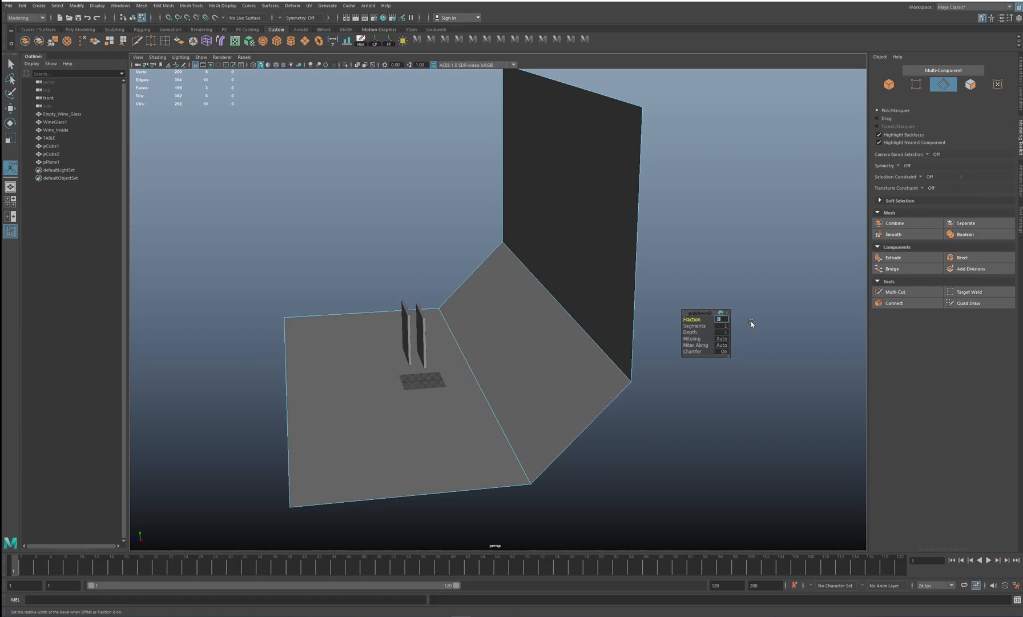
type(".2")
key("Return")
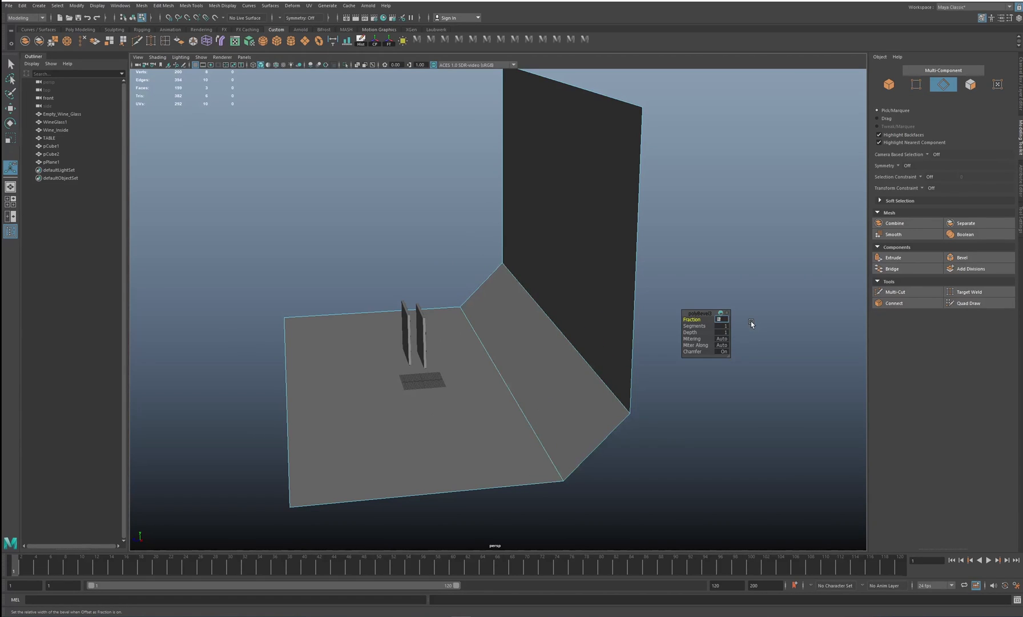
Set the backdrop bevel's Segments to 5 for a smoothly curved transition
left_click(722, 326)
type("5")
key("Return")
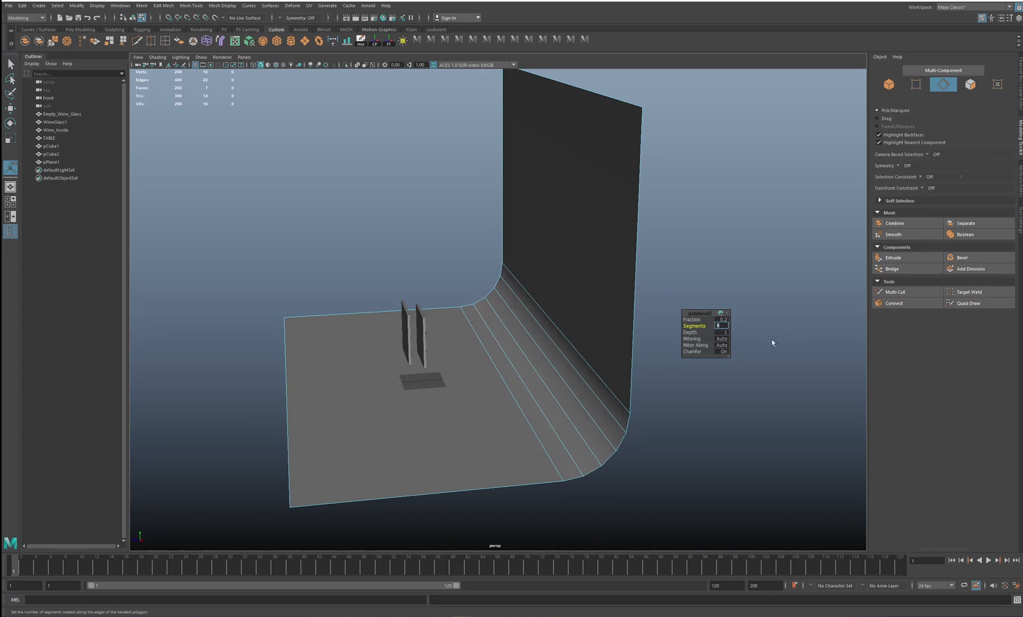
left_click_drag(525, 365, 523, 306, "alt")
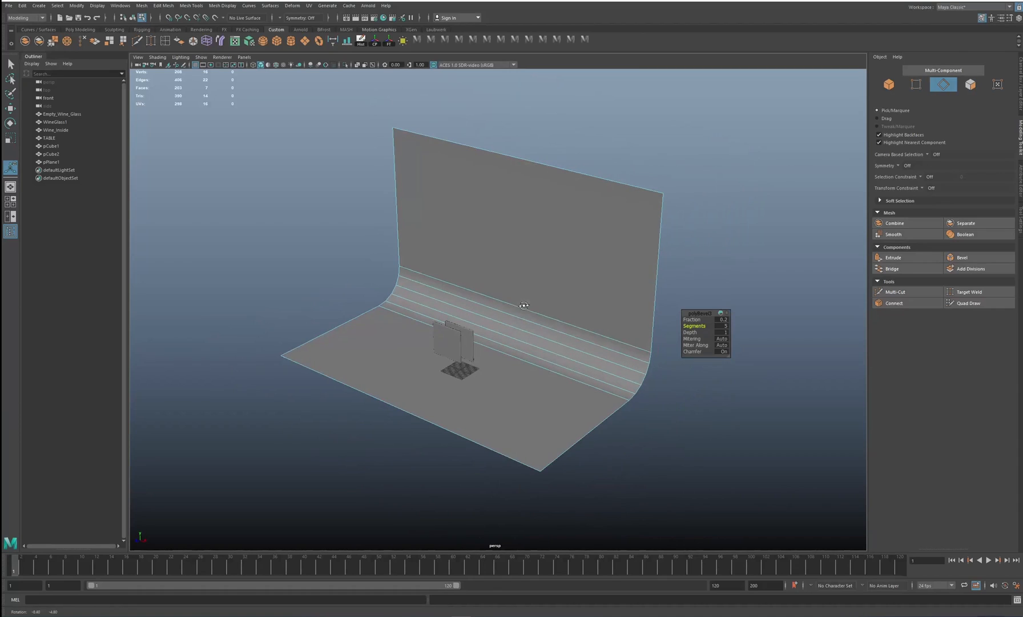
Select the backdrop as a whole object and scale it to about 1836 in X, 452 in Y and 666 in Z
right_click_drag(543, 267, 583, 252)
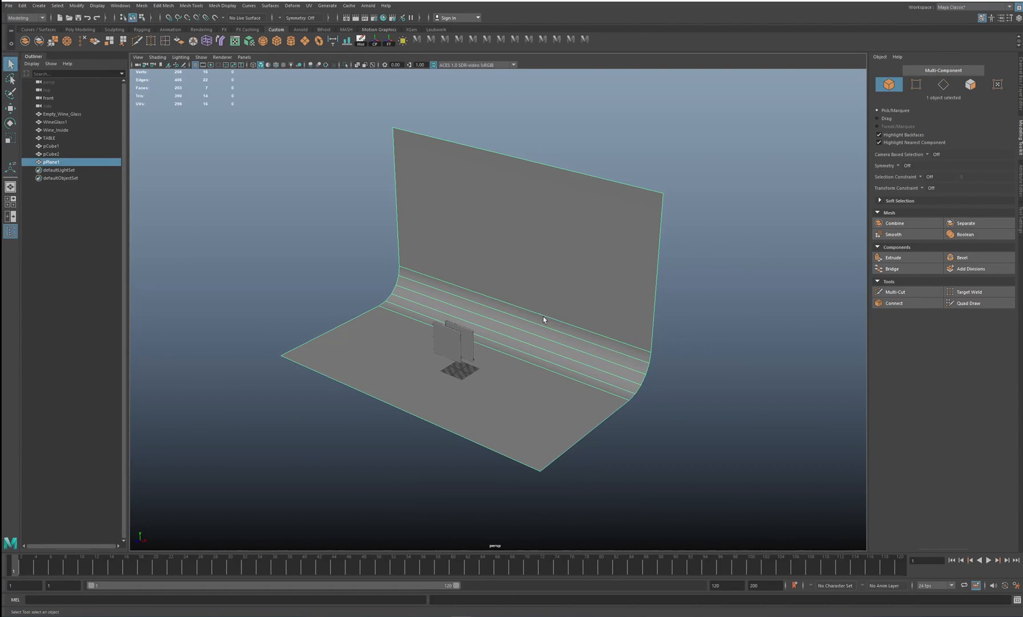
key("r")
left_click_drag(459, 367, 613, 413)
left_click_drag(476, 350, 476, 284)
middle_click_drag(476, 284, 432, 340, "alt")
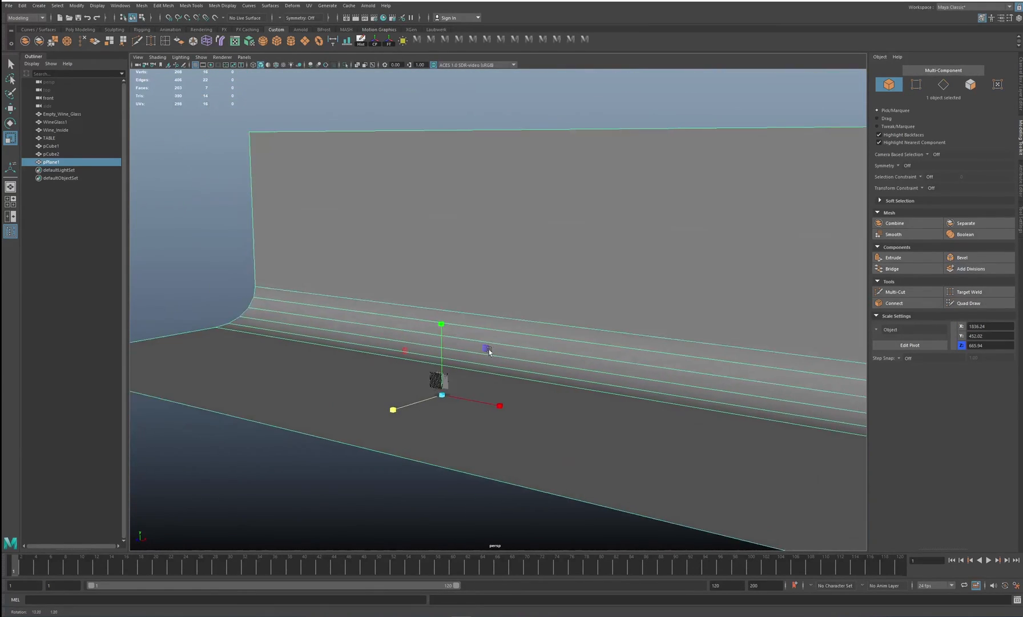
Assign a new aiStandardSurface material to the backdrop
left_click_drag(433, 341, 396, 372, "alt")
right_click_drag(395, 371, 471, 359, "alt")
middle_click_drag(472, 359, 517, 296, "alt")
left_click_drag(503, 367, 480, 341, "alt")
right_click_drag(479, 341, 482, 343, "alt")
left_click_drag(482, 343, 496, 363, "alt")
right_click(605, 151)
mouse_move(605, 364)
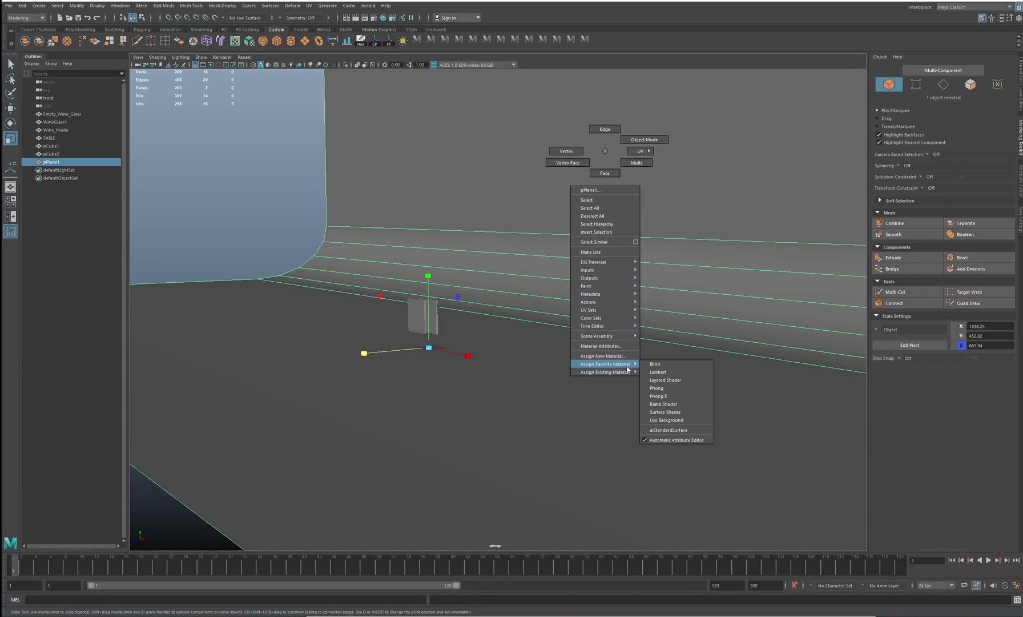
left_click(652, 430)
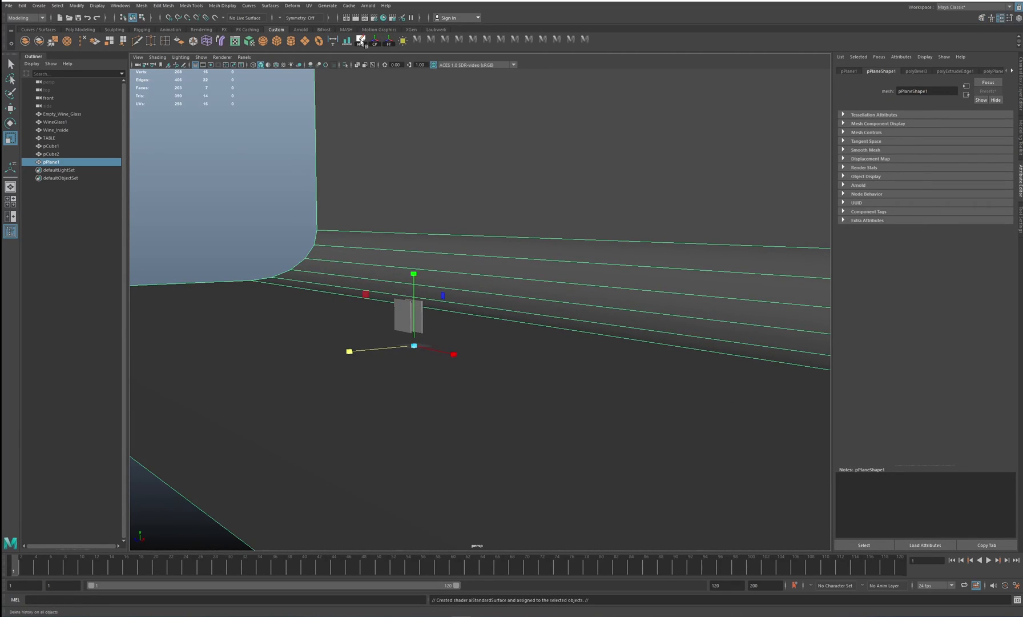
Brighten the backdrop material's base color to white and raise its specular roughness to about 0.95, finishing with nothing selected
left_click(927, 71)
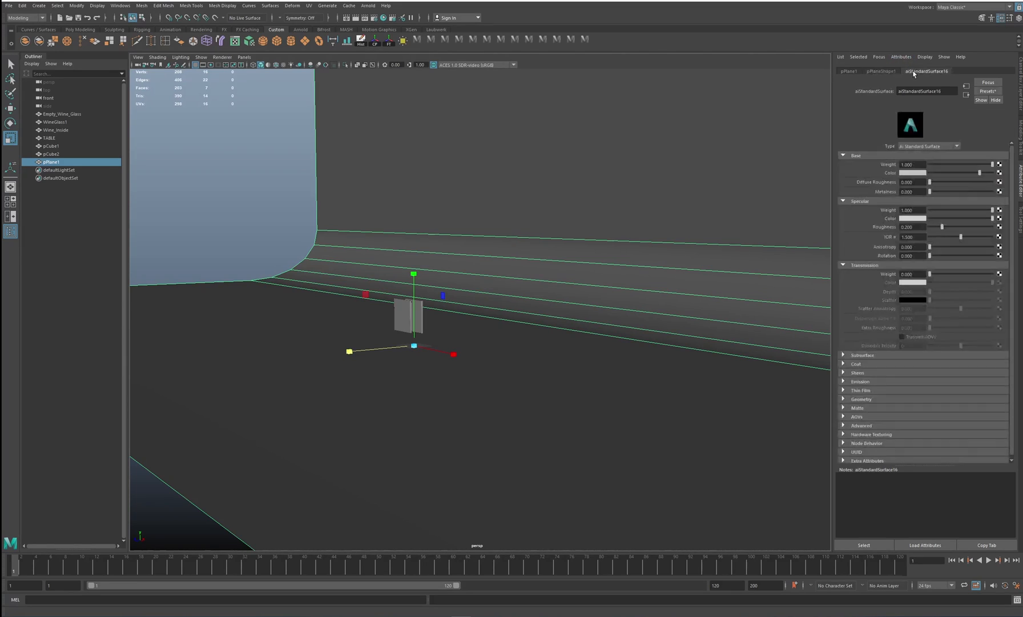
left_click_drag(982, 172, 993, 173)
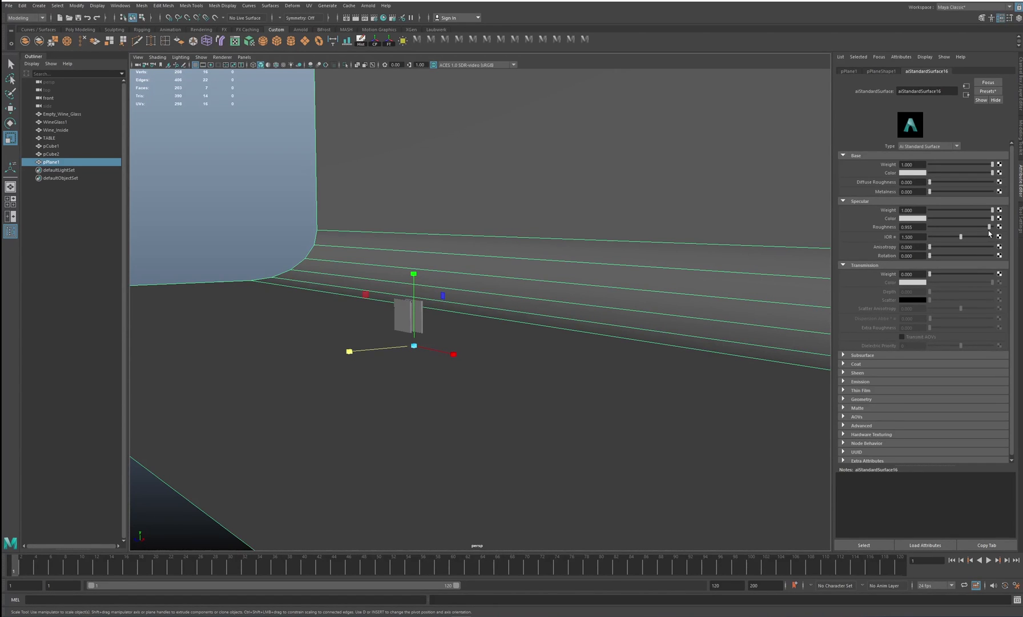
left_click_drag(822, 288, 503, 315, "alt")
left_click(285, 170)
Select both glass panes and raise them well above the floor
left_click_drag(500, 368, 461, 336, "alt")
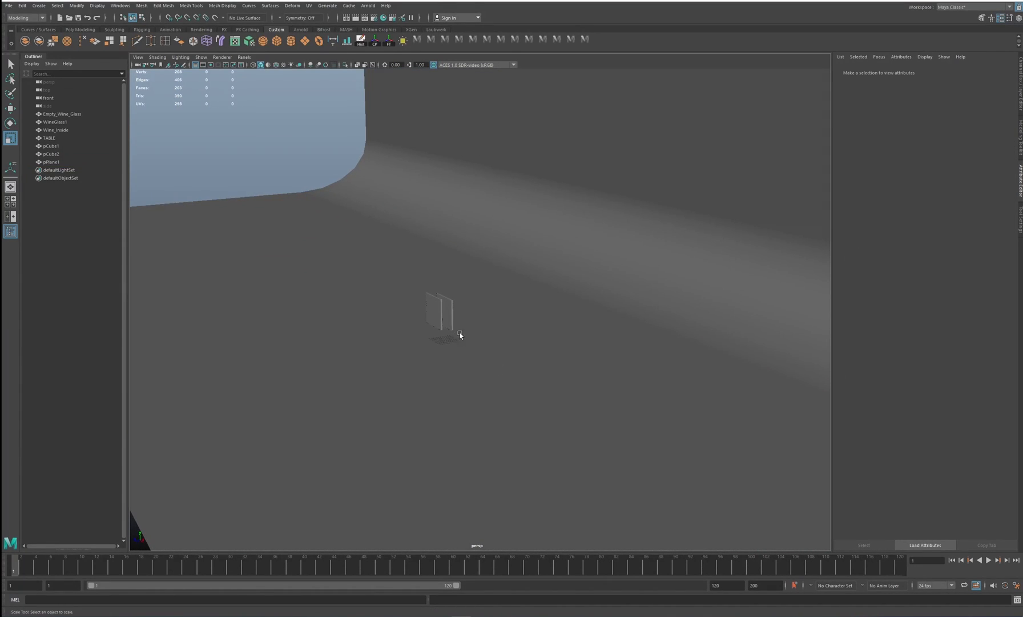
left_click(436, 314)
left_click(429, 299, "shift")
key("w")
left_click_drag(432, 238, 432, 196)
left_click_drag(431, 282, 480, 313, "alt")
scroll(433, 272, "up", 5)
middle_click_drag(412, 276, 432, 307, "alt")
left_click_drag(431, 307, 375, 319, "alt")
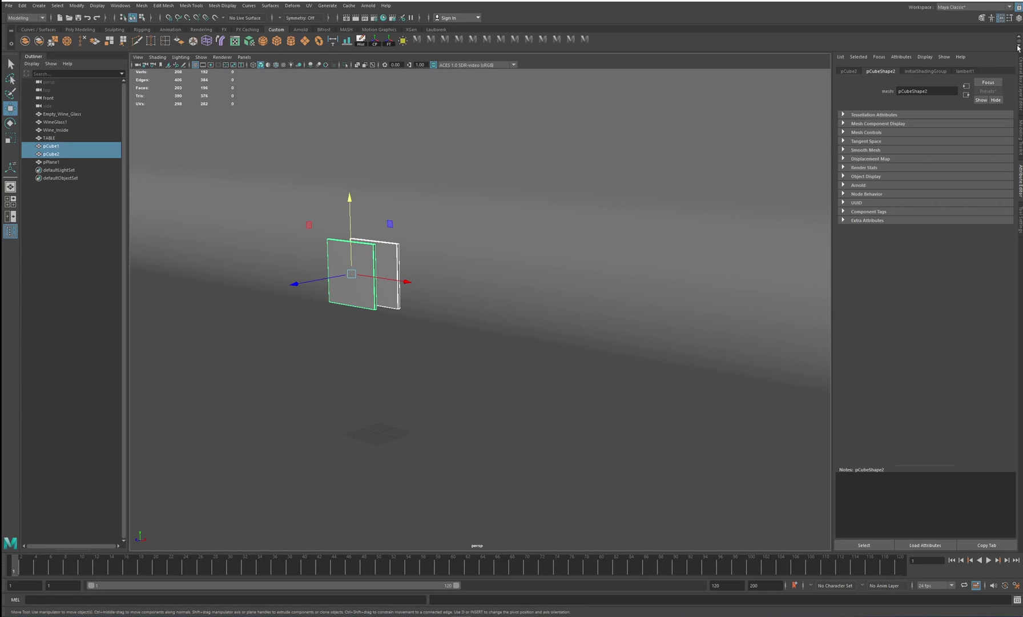
Make the Tabel layer visible and shift the two panes sideways above the tabletop
left_click(1020, 75)
left_click(927, 360)
left_click_drag(499, 323, 425, 311, "alt")
left_click_drag(425, 219, 450, 301)
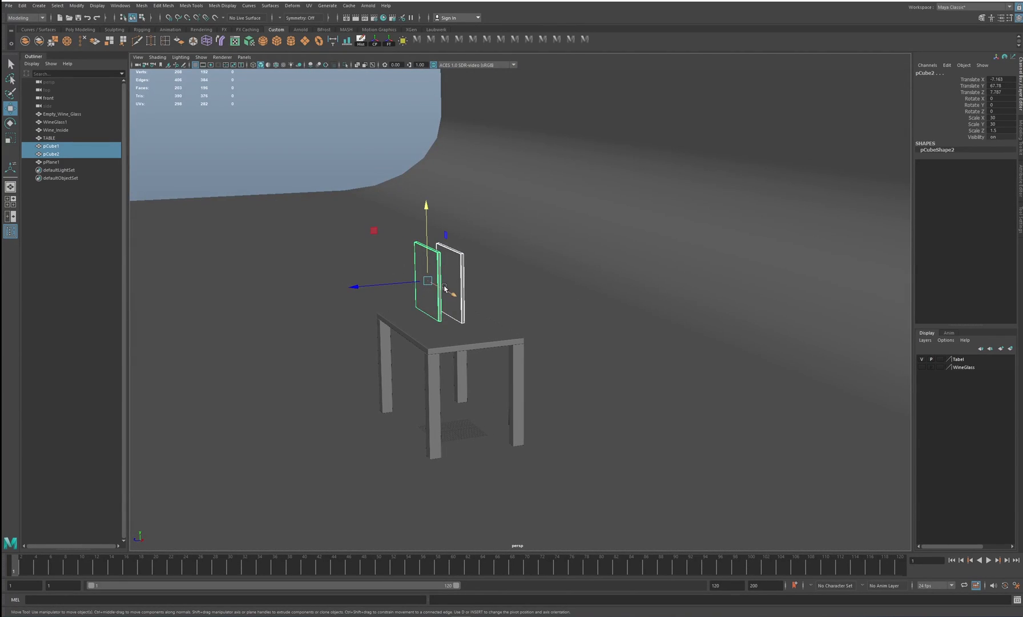
Lower both panes in the side view until they stand on the tabletop
key("space")
key("space")
scroll(514, 286, "up", 4)
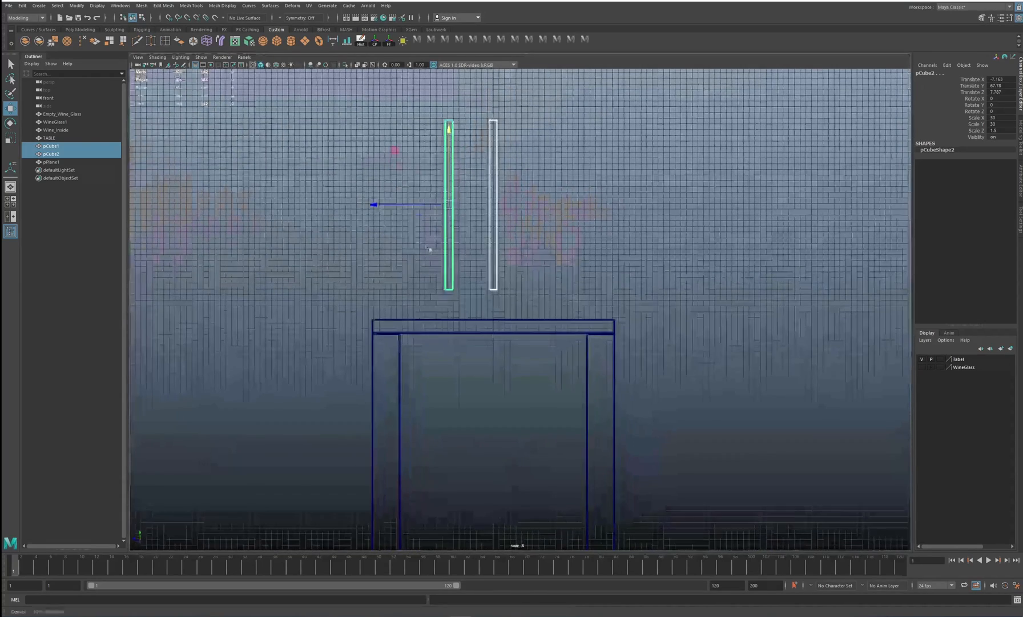
left_click_drag(417, 81, 420, 124)
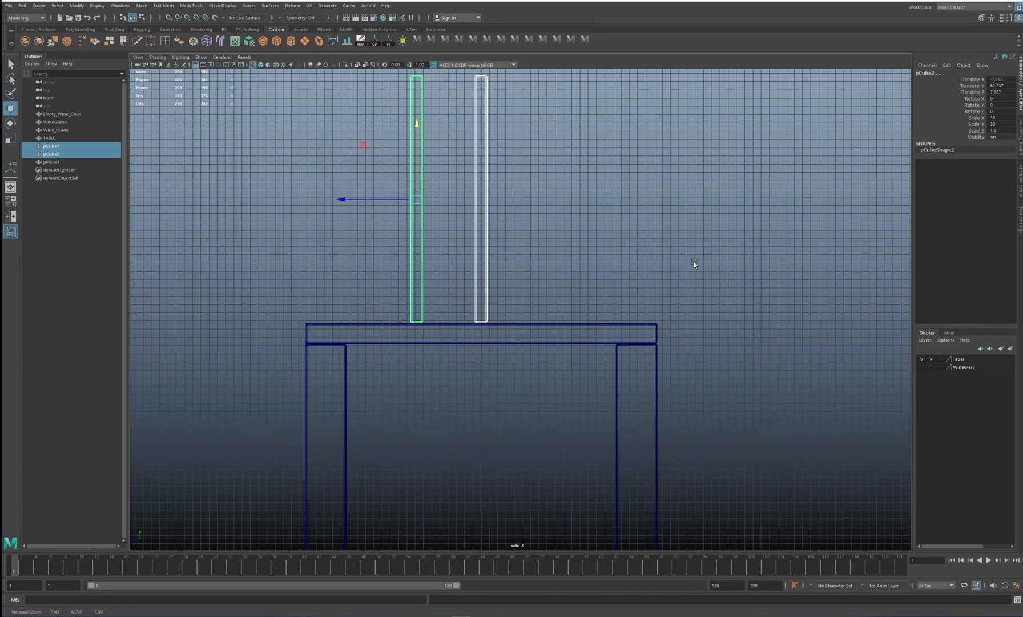
key("space")
key("space")
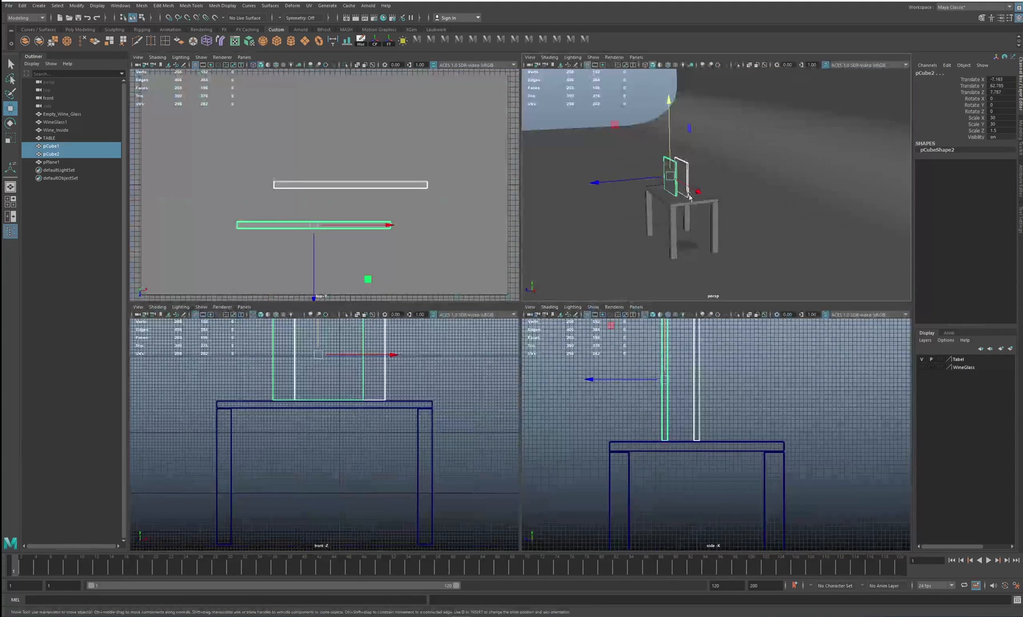
Frame the panes and tabletop in the perspective view, run an Arnold test render and close the render window
left_click_drag(445, 315, 495, 294, "alt")
middle_click_drag(483, 281, 509, 304, "alt")
right_click_drag(476, 290, 535, 316, "alt")
middle_click_drag(496, 302, 540, 316, "alt")
left_click_drag(540, 316, 538, 312, "alt")
middle_click_drag(537, 302, 538, 311, "alt")
left_click(367, 6)
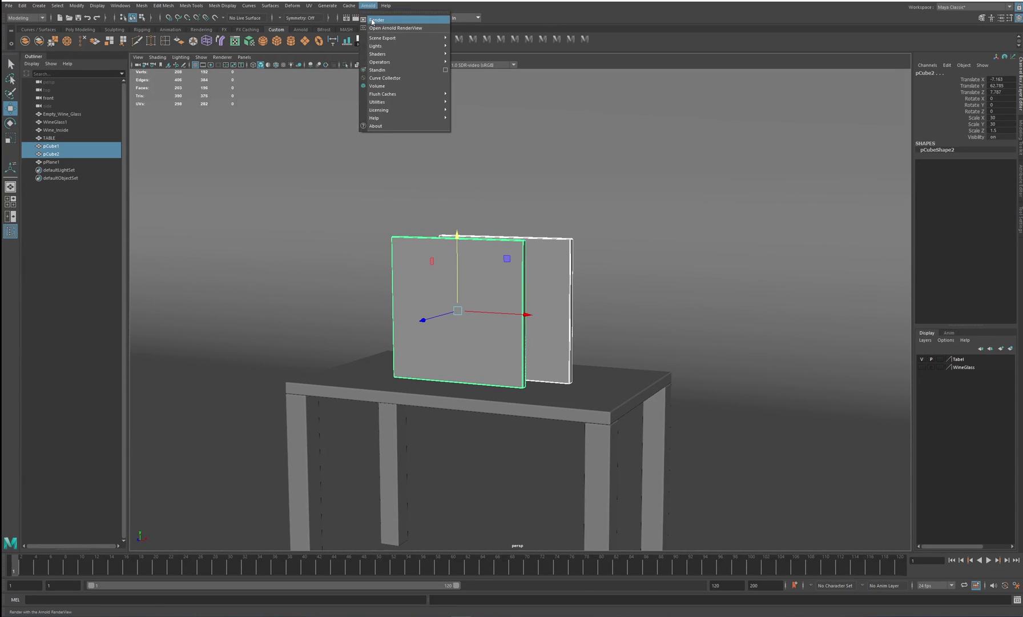
left_click(374, 16)
left_click(756, 87)
Add an Arnold Skydome Light to the scene
left_click_drag(530, 324, 557, 295, "alt")
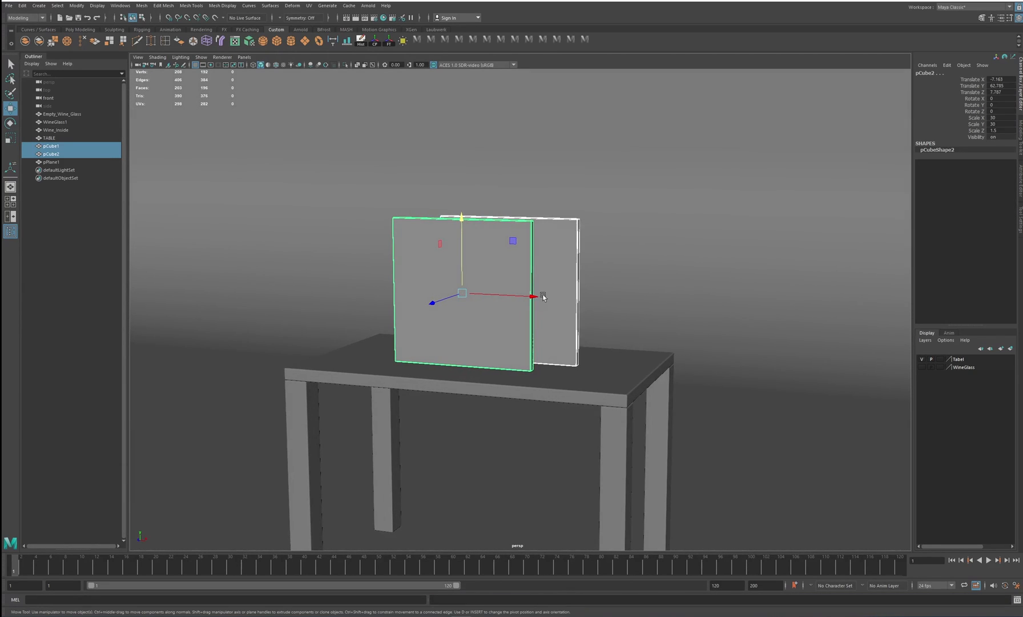
middle_click_drag(536, 296, 527, 292, "alt")
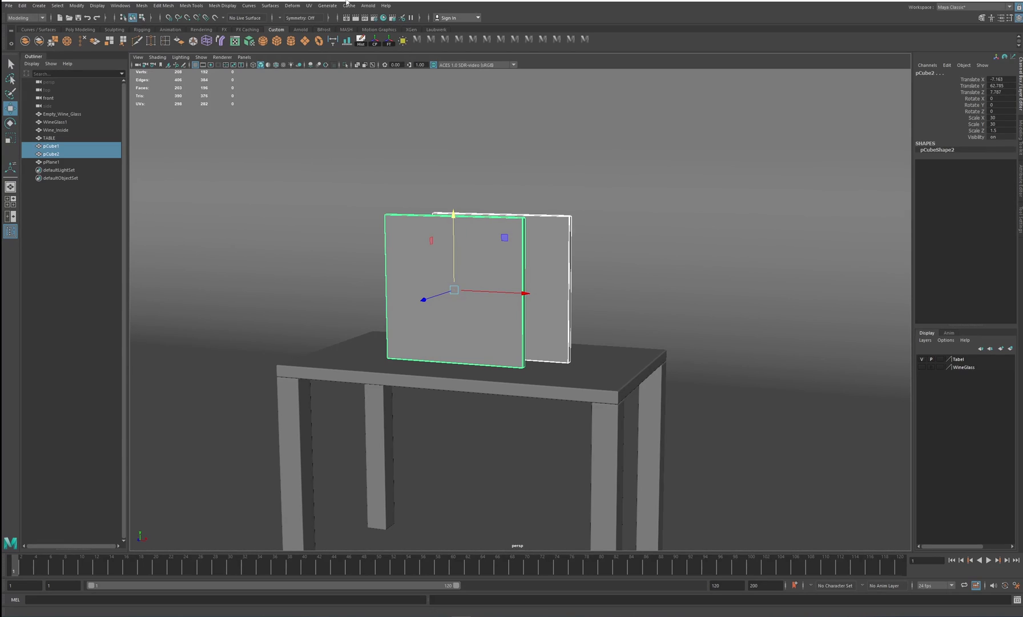
left_click(369, 6)
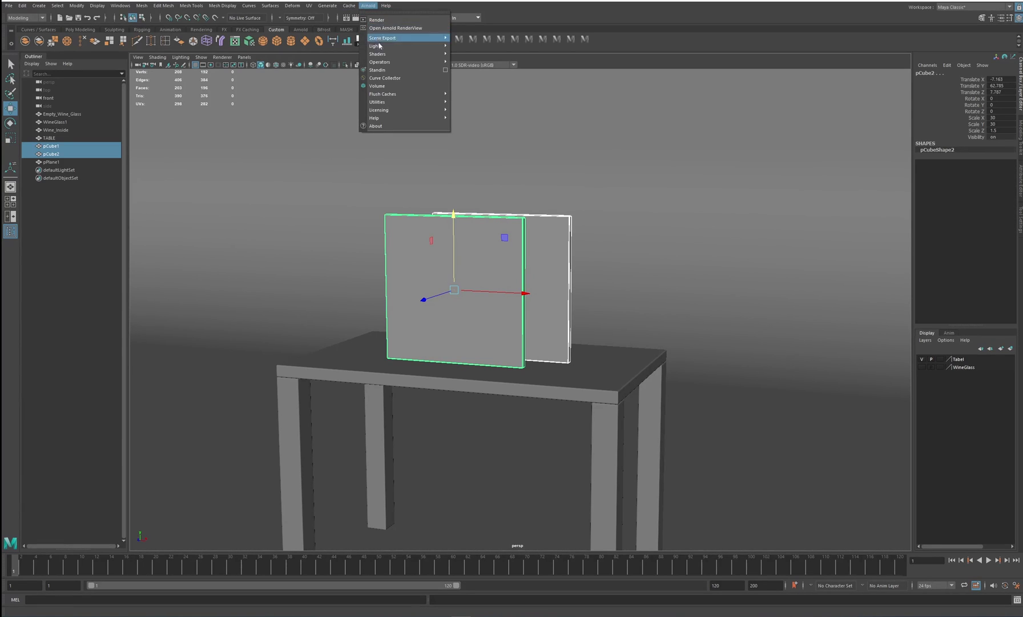
mouse_move(400, 46)
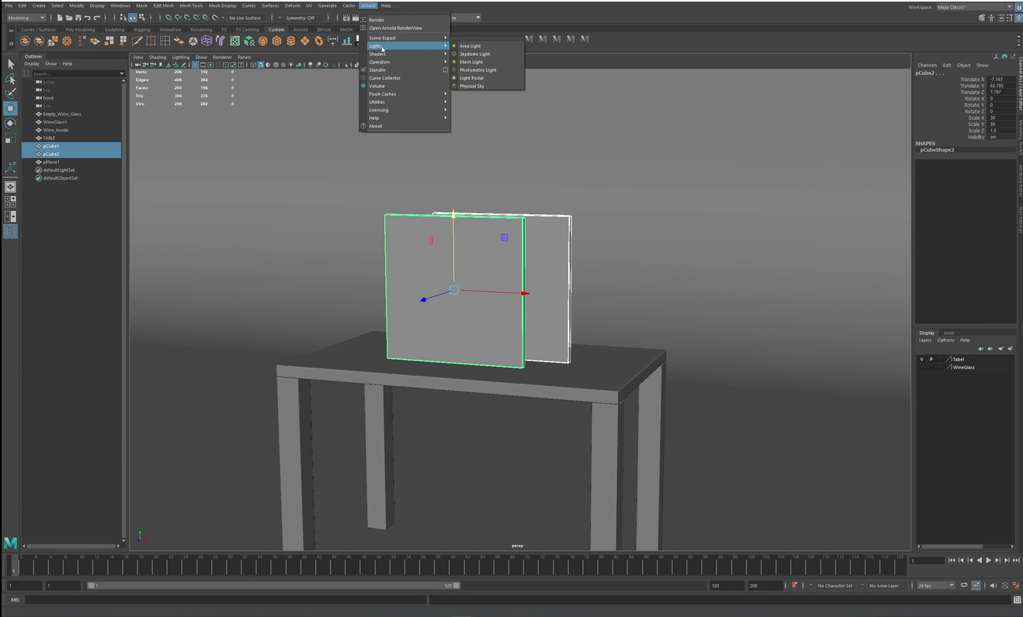
left_click(468, 55)
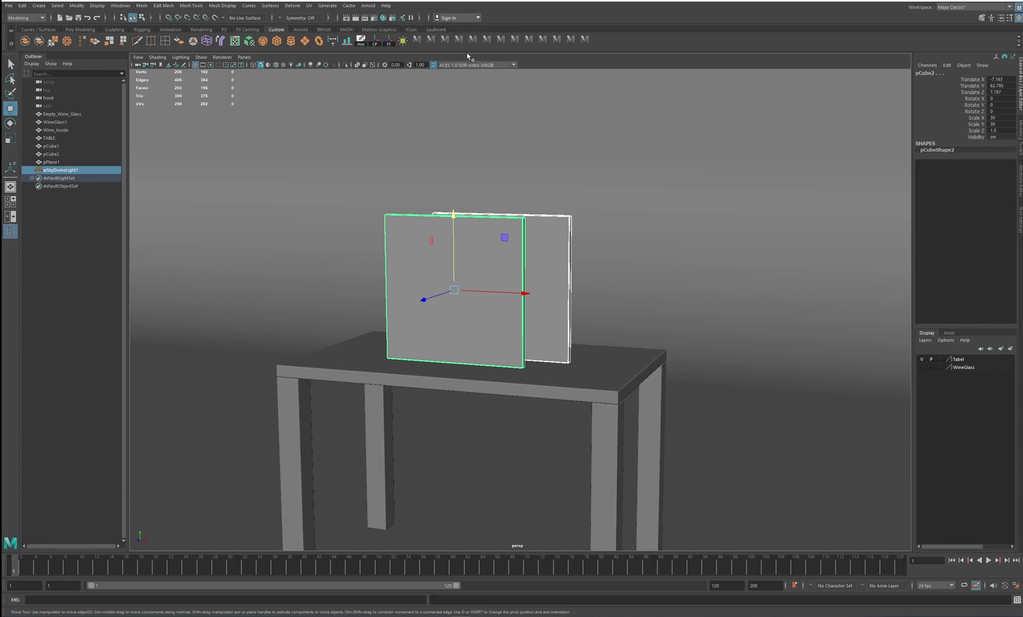
Connect a File texture to the skydome light's Color and load HDRI.exr from the sourceimages folder
left_click(1020, 185)
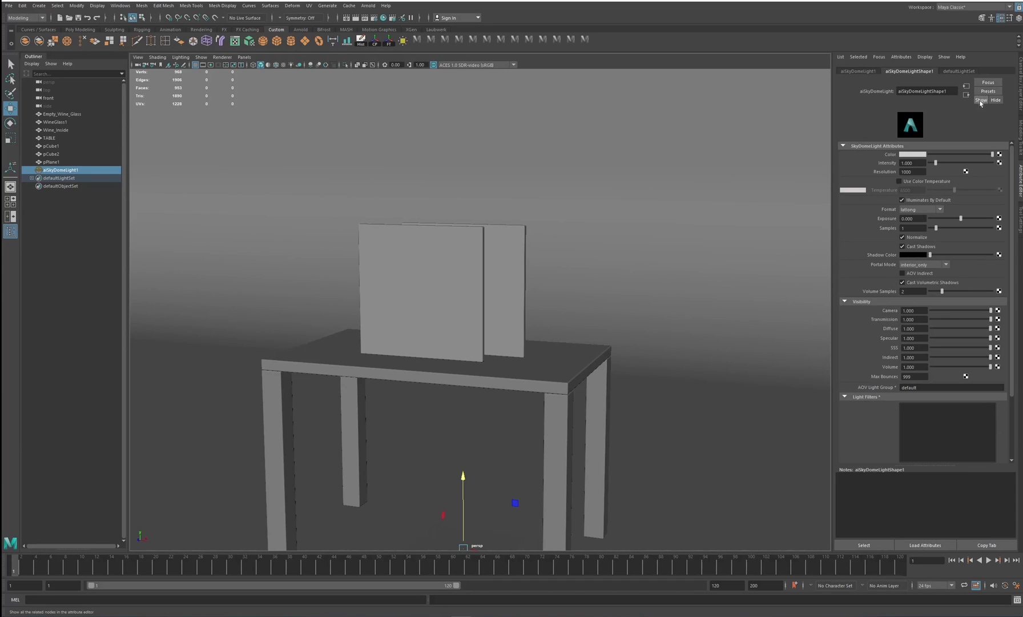
left_click(999, 155)
left_click(423, 271)
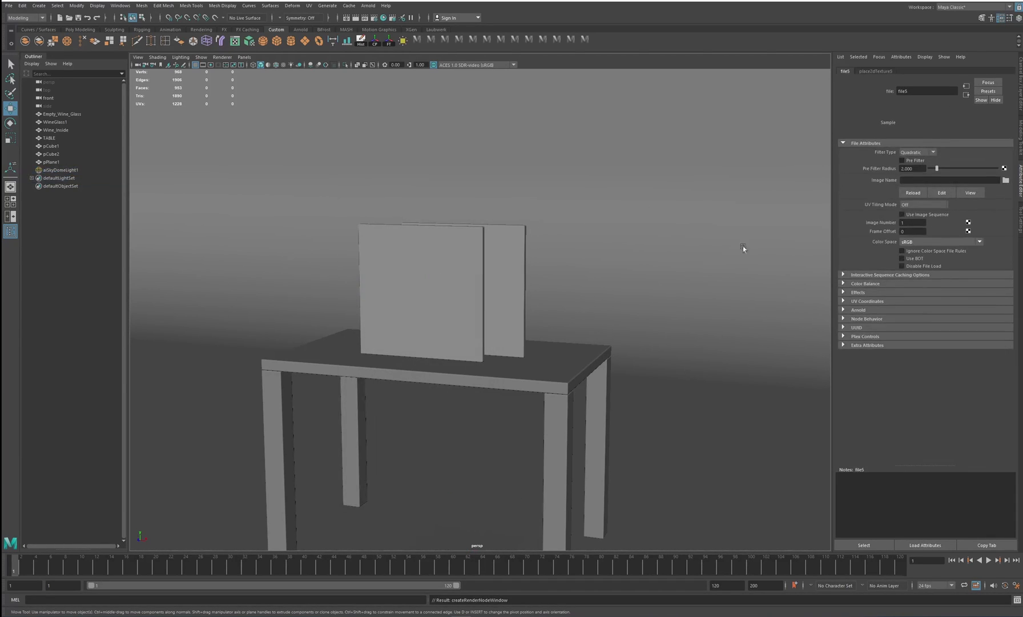
left_click(1006, 181)
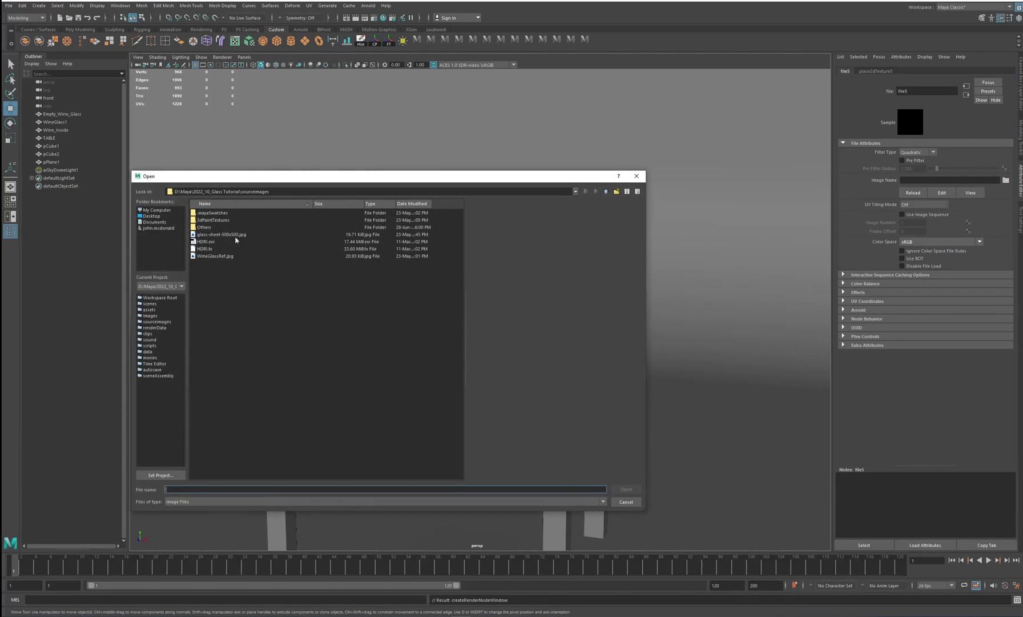
left_click(201, 242)
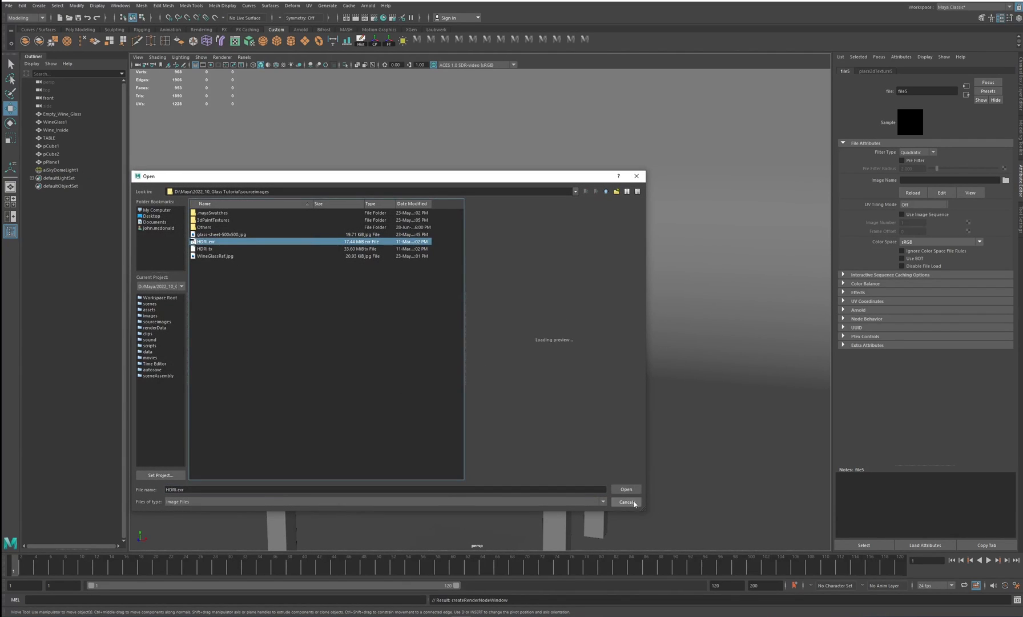
left_click(627, 490)
Turn on the resolution gate and frame the panes and tabletop inside it
left_click_drag(523, 355, 492, 320, "alt")
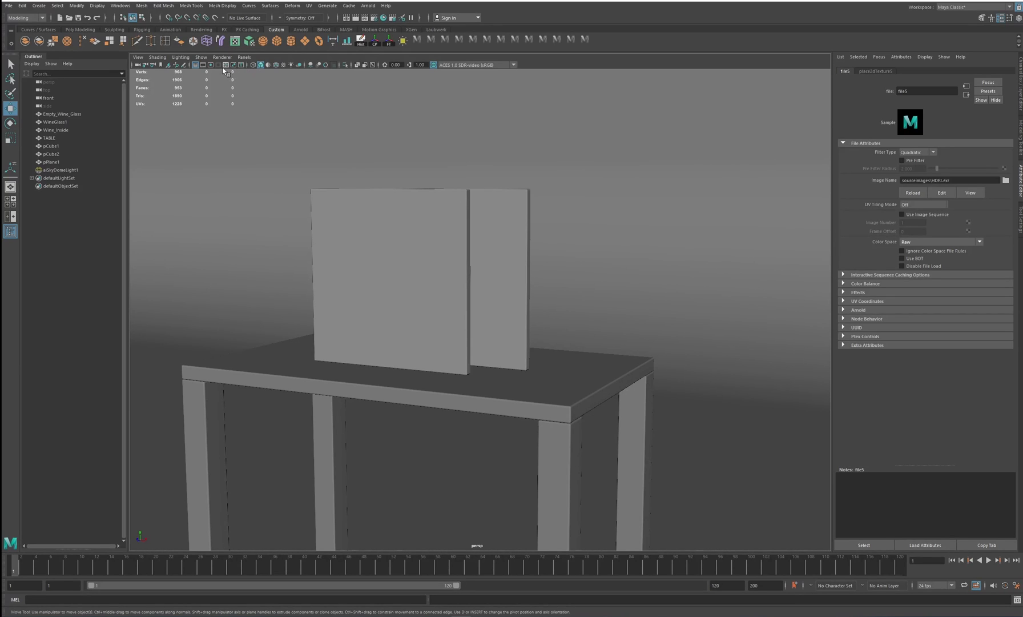
left_click(218, 65)
scroll(439, 352, "up", 3)
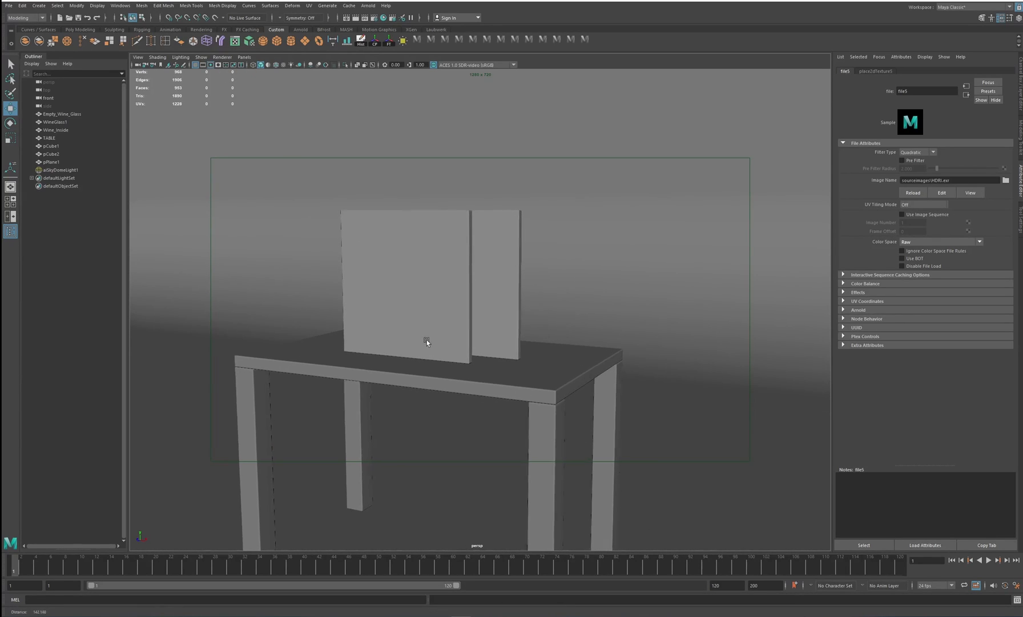
left_click_drag(427, 339, 494, 349, "alt")
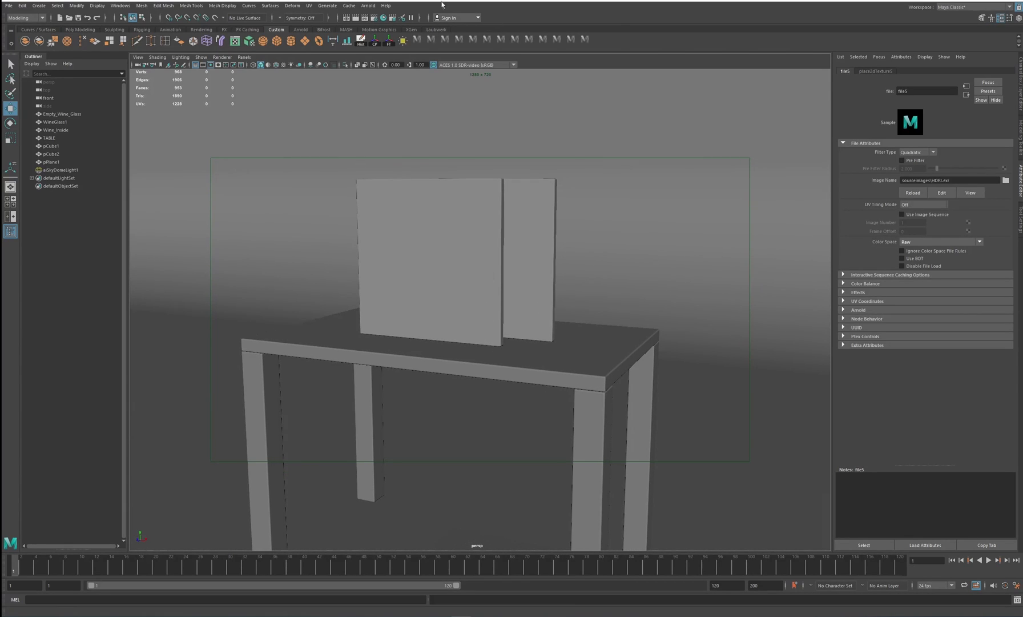
Render the scene in the Arnold RenderView and move its window aside to uncover the panes
left_click(368, 6)
left_click(376, 20)
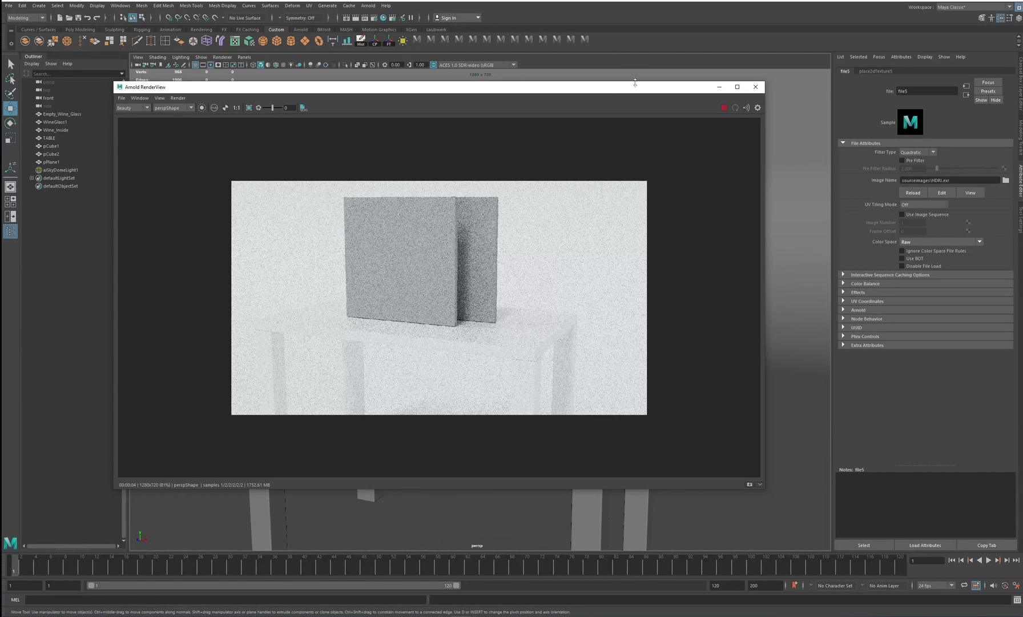
left_click_drag(656, 90, 350, 118)
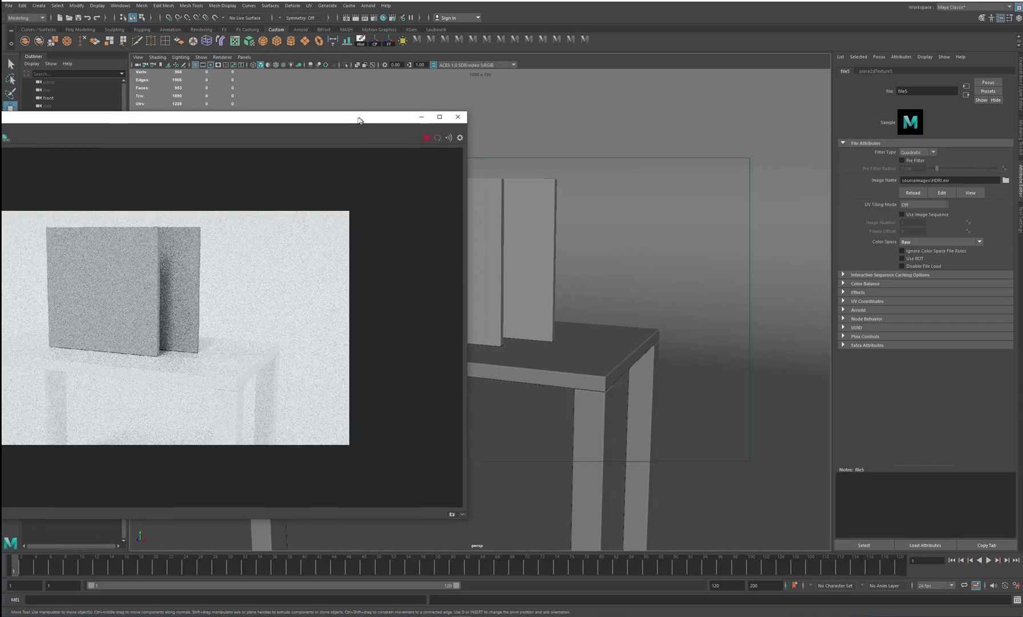
Assign a new aiStandardSurface material to both glass panes and show its attributes
left_click(489, 200)
left_click(549, 184, "shift")
right_click_drag(545, 185, 609, 464)
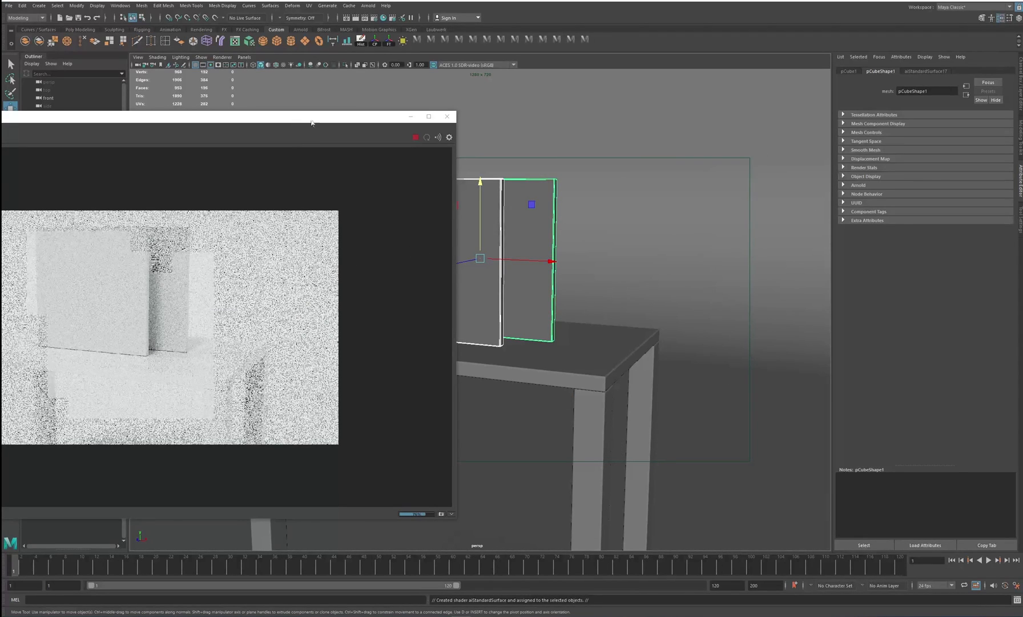
left_click_drag(323, 119, 347, 114)
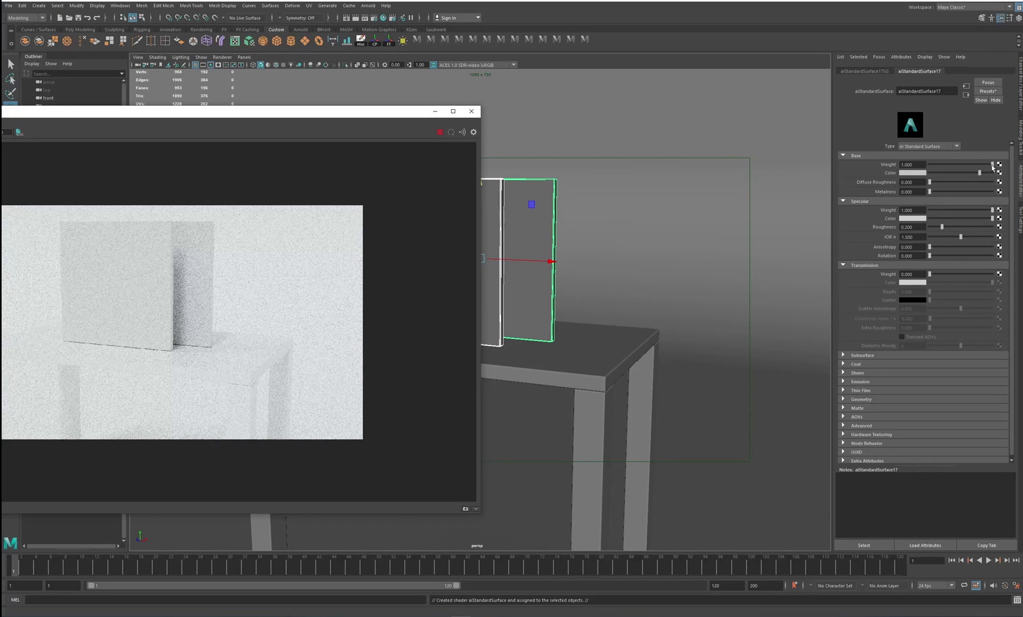
Set the pane material's base weight to 0, base color to black, specular roughness to 0.065 and IOR to 1.7
left_click_drag(993, 165, 925, 176)
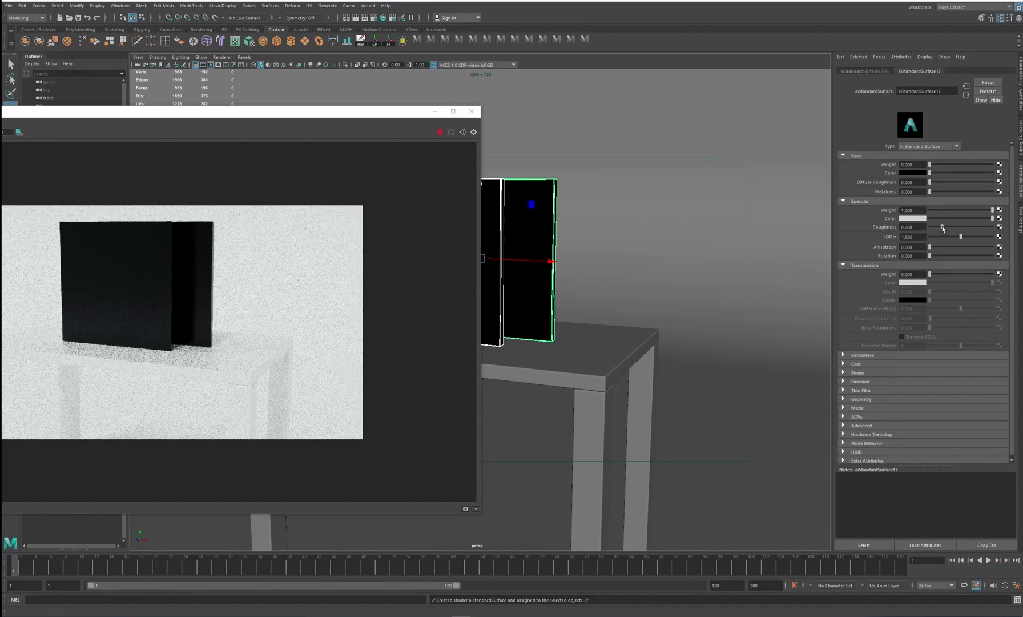
left_click_drag(941, 227, 934, 232)
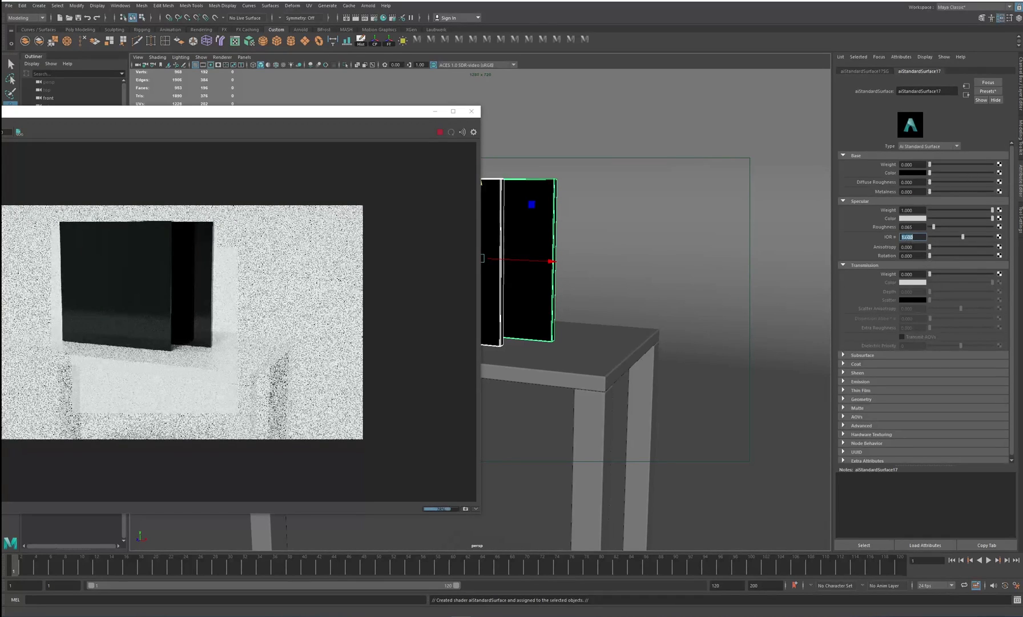
type("7")
key("Return")
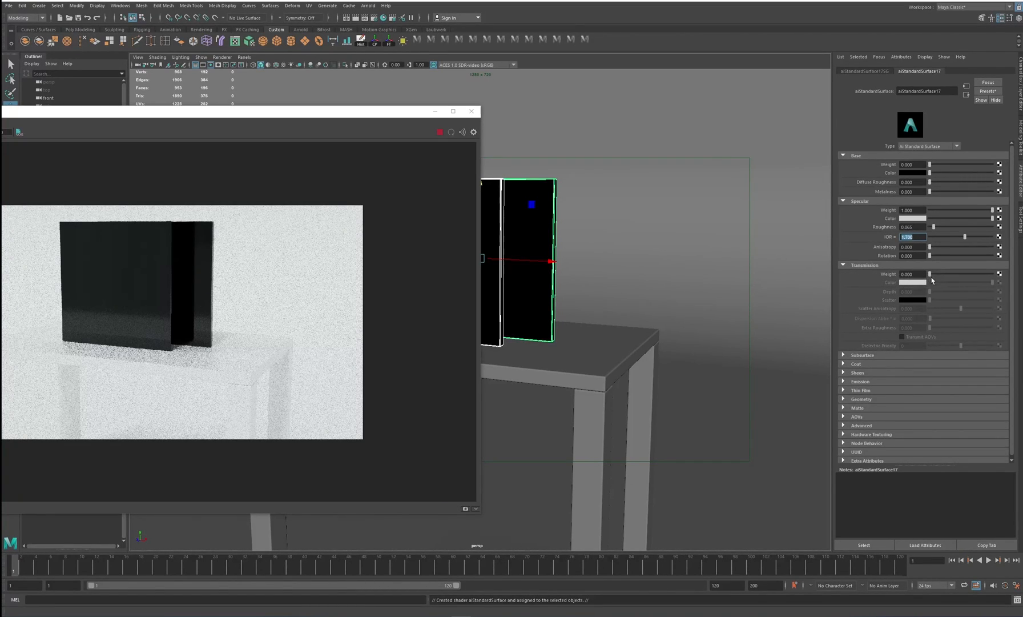
Set the pane material's transmission weight to 1 and bring the rendered panes fully into view
left_click_drag(930, 275, 1005, 277)
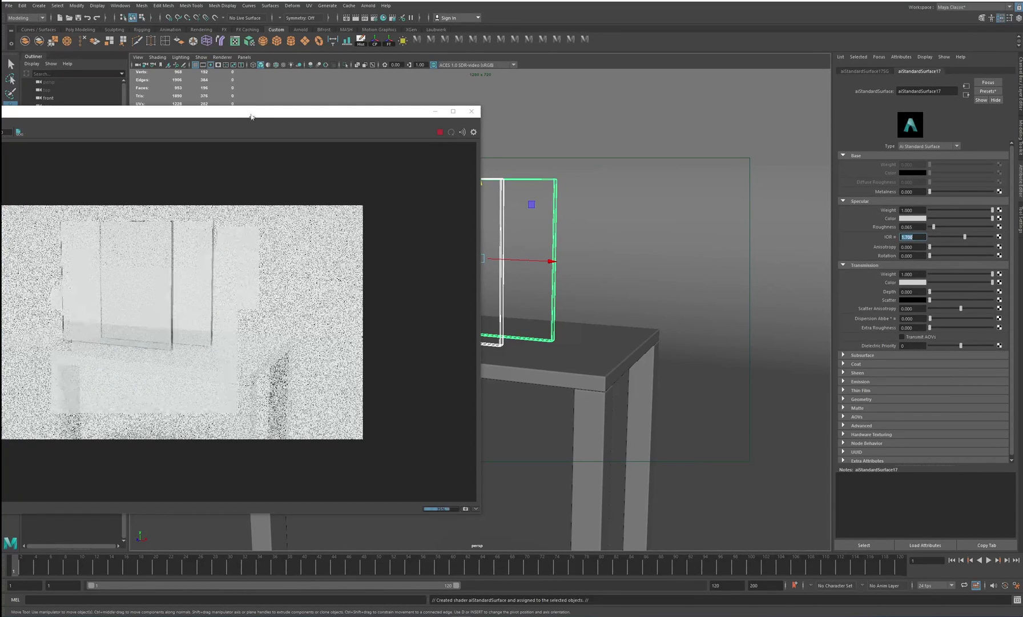
left_click_drag(251, 117, 407, 109)
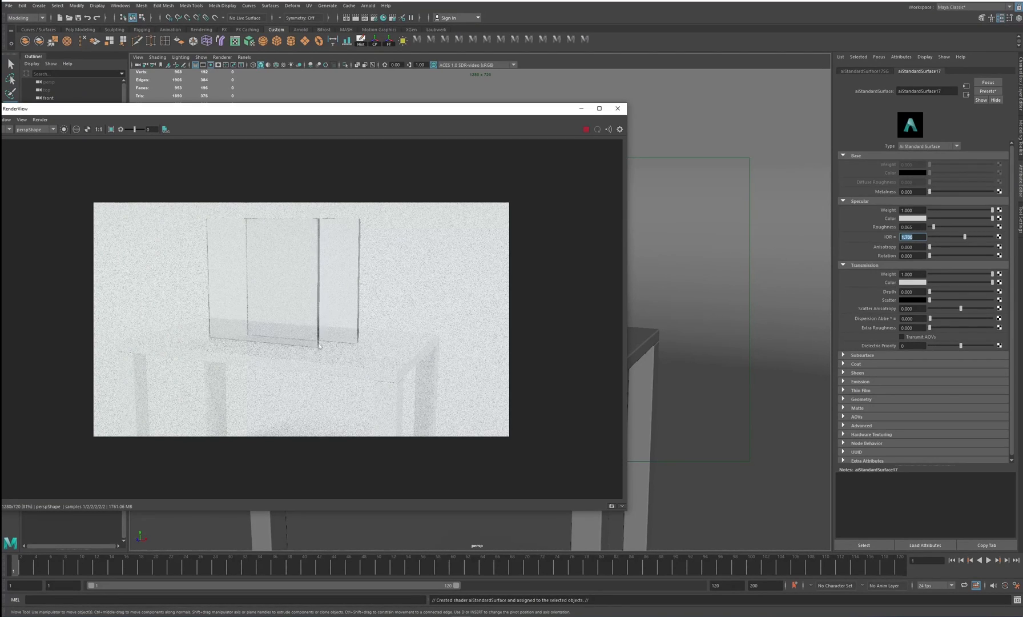
Try a pure red transmission color on the panes and restore it to white
left_click(906, 282)
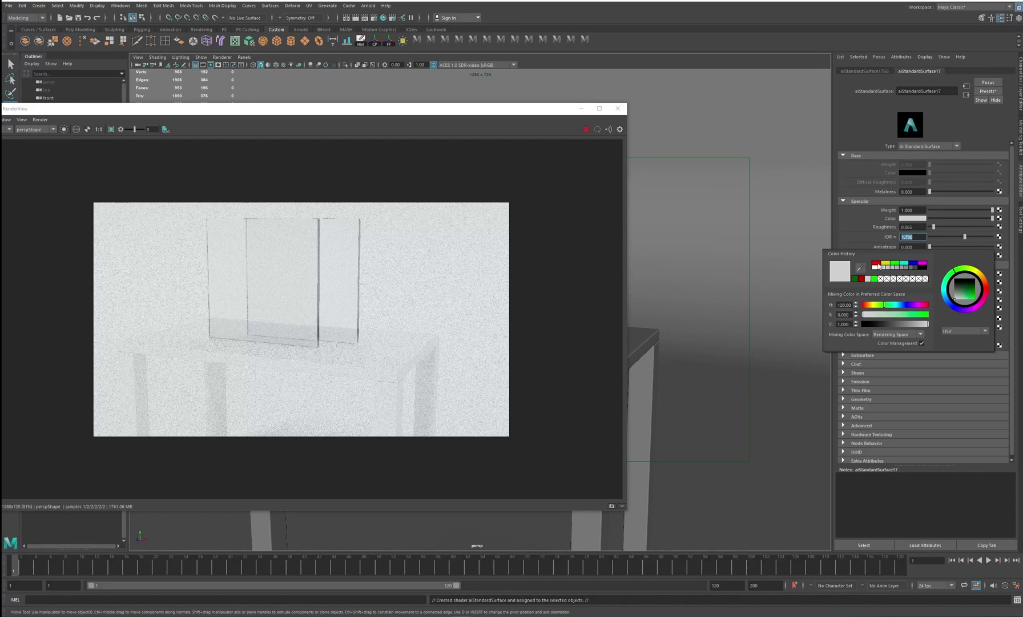
left_click(876, 264)
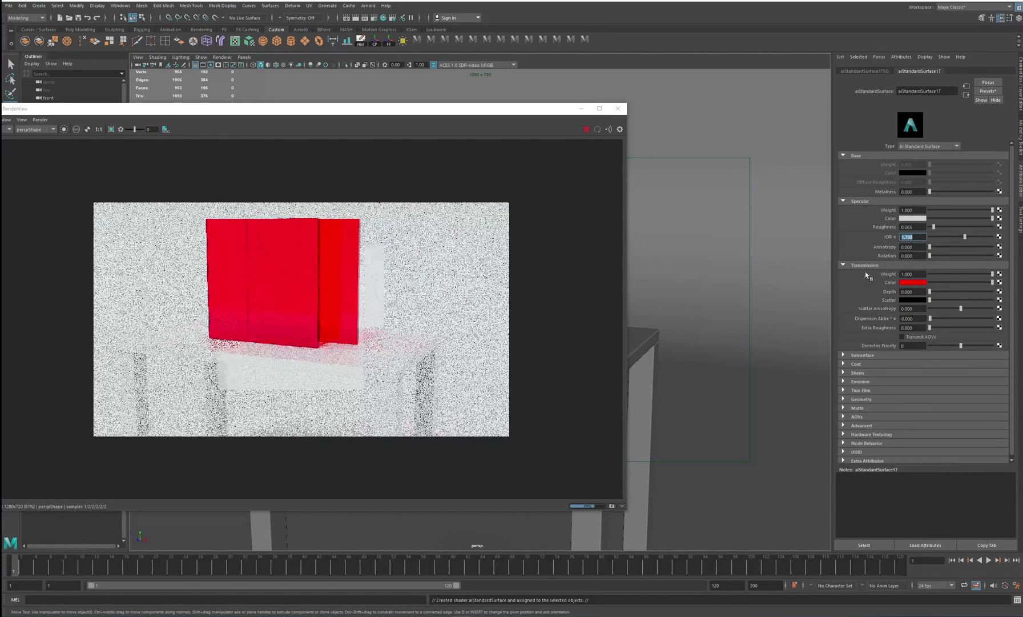
left_click(900, 282)
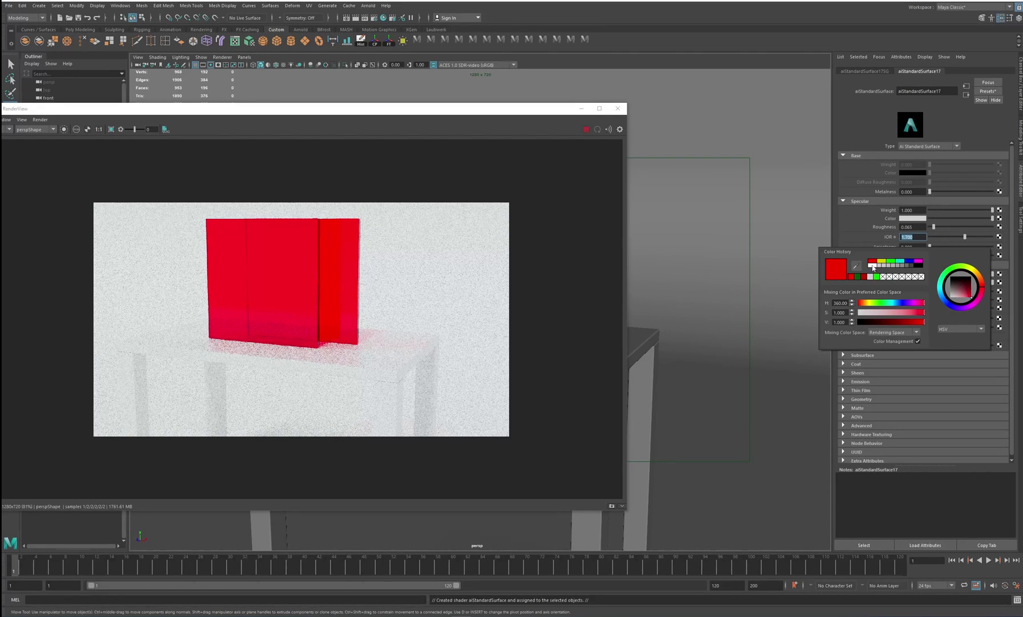
left_click(873, 266)
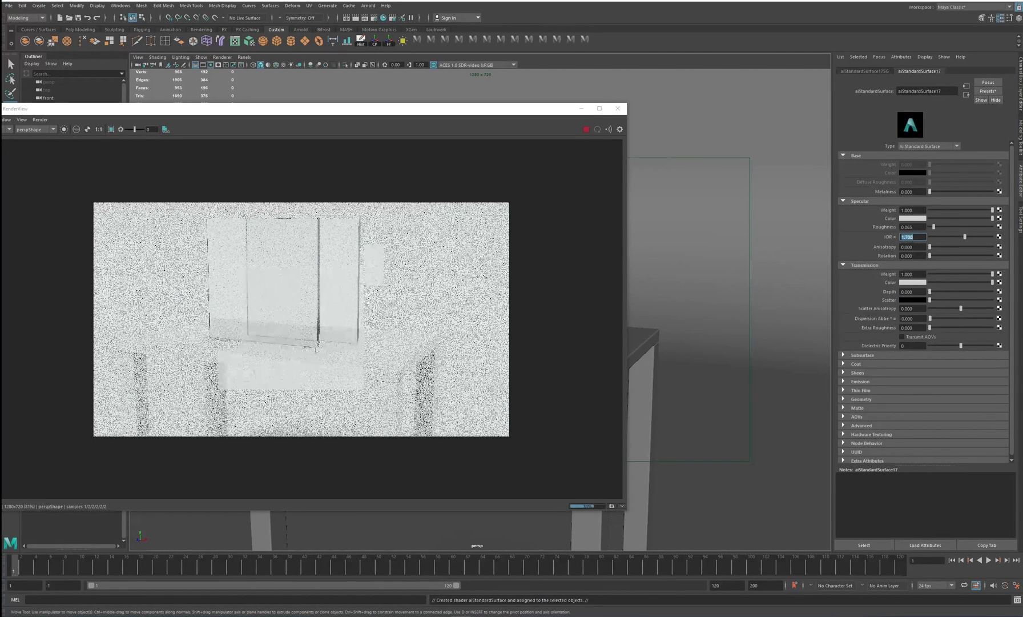
Set the transmission scatter color of the pane material to a darkened pure green
left_click(916, 300)
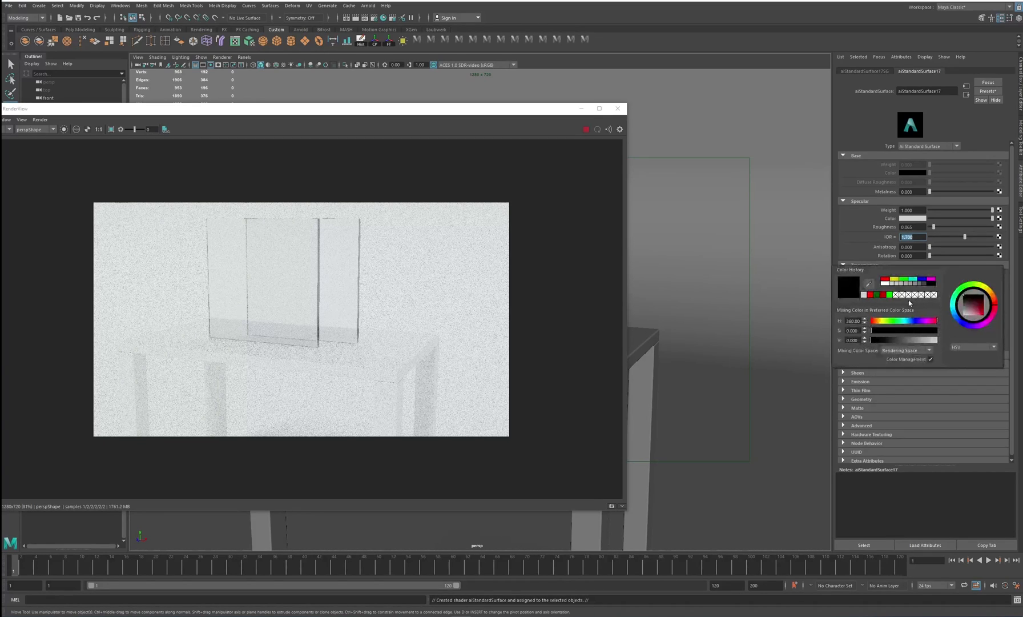
left_click(903, 280)
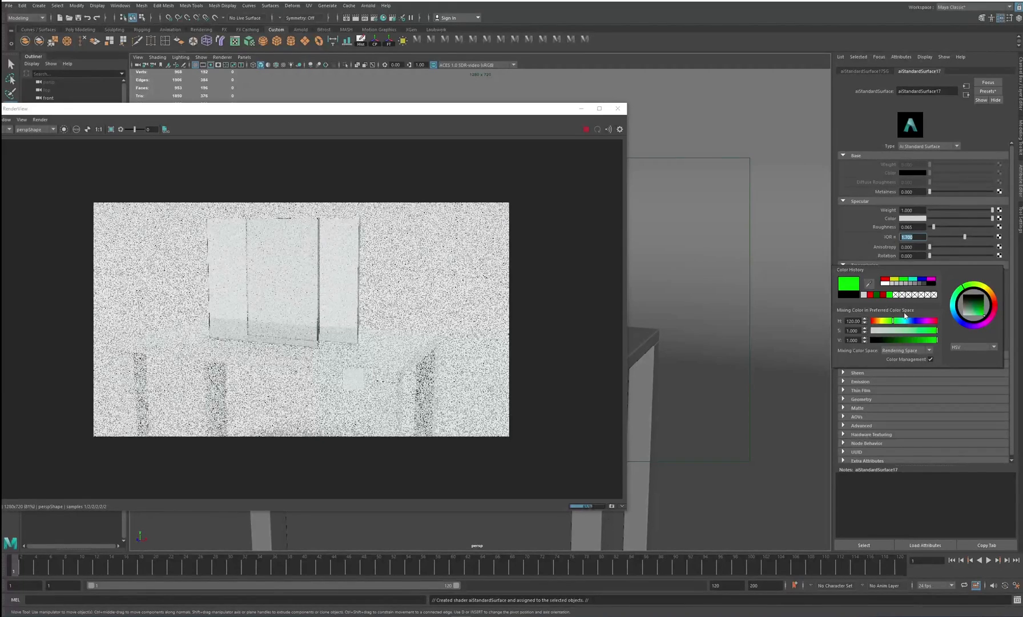
left_click_drag(934, 341, 904, 343)
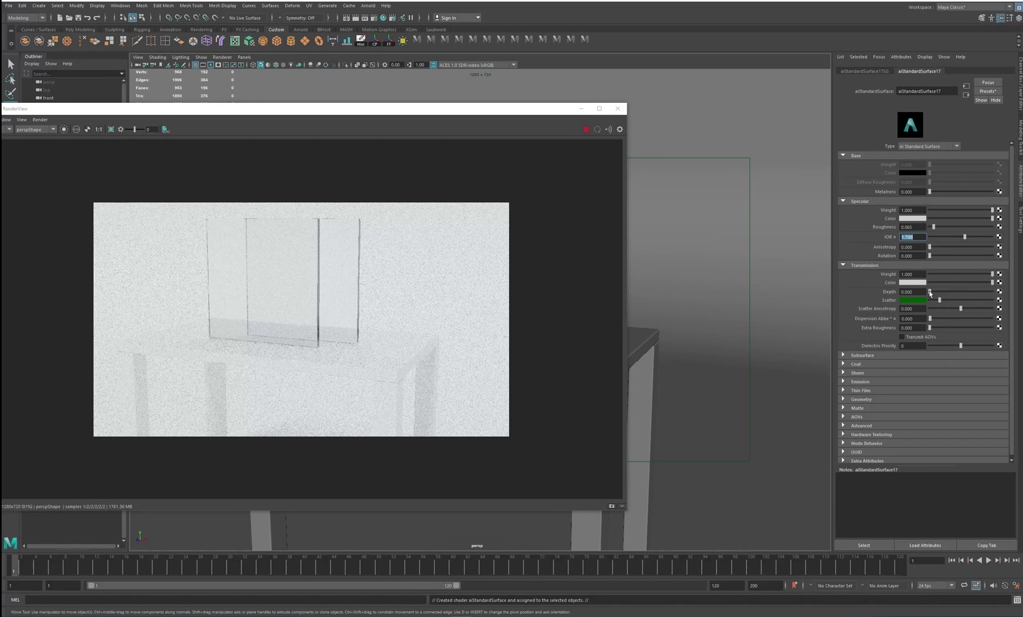
Try transmission depths between about 0.6 and 7.7 to compare the green tint of the glass
left_click_drag(930, 293, 931, 292)
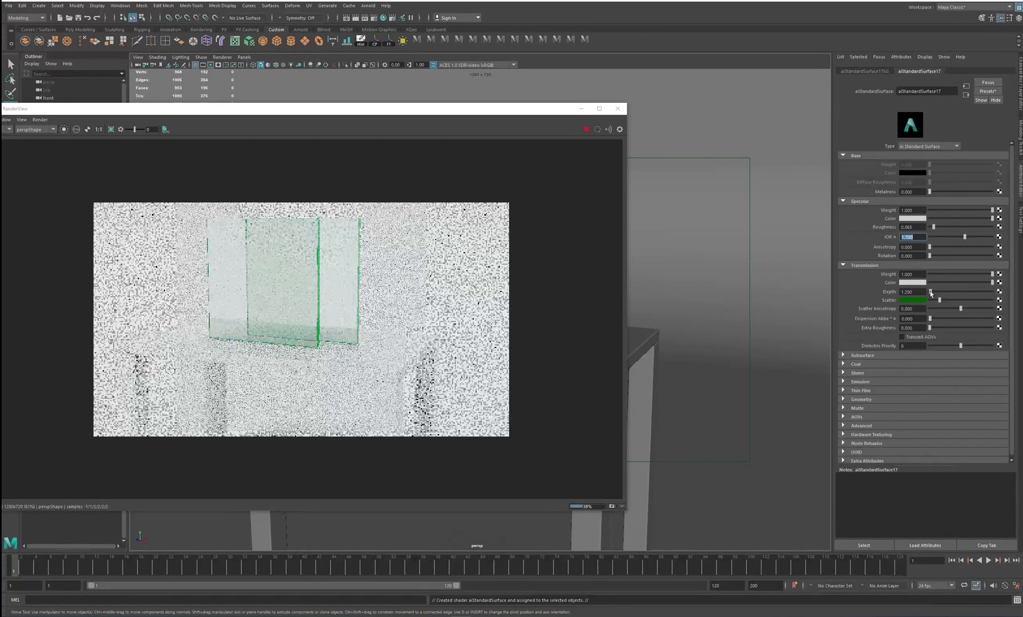
left_click_drag(930, 292, 932, 293)
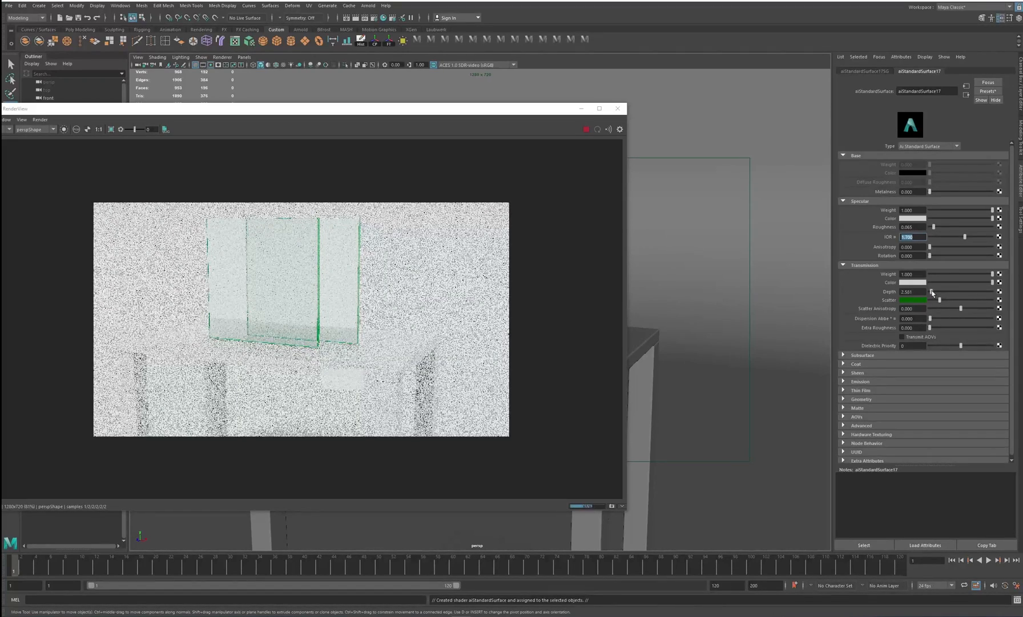
left_click_drag(932, 293, 933, 294)
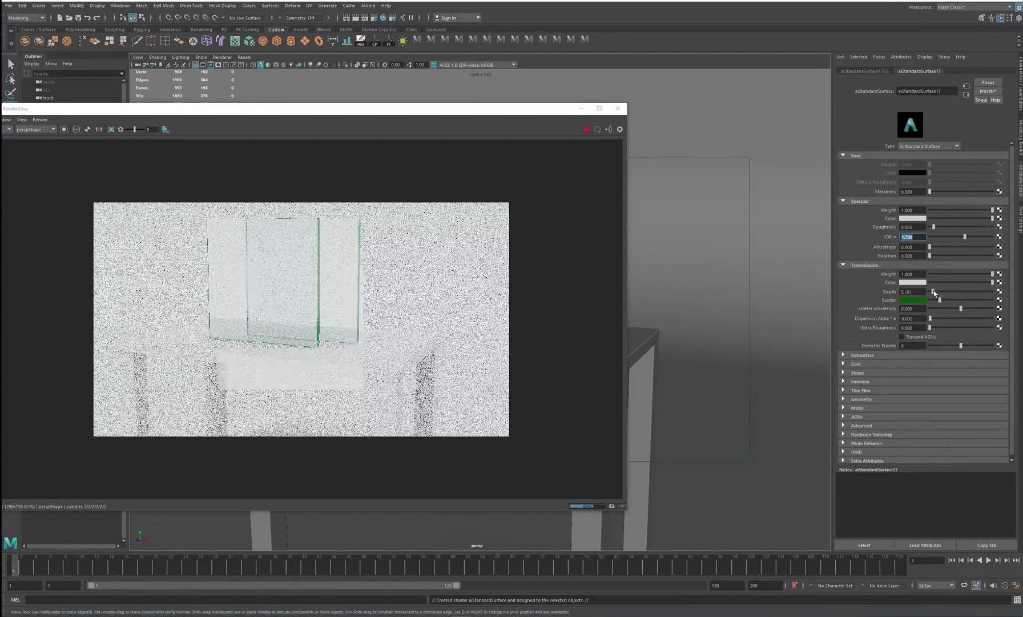
left_click_drag(934, 293, 935, 292)
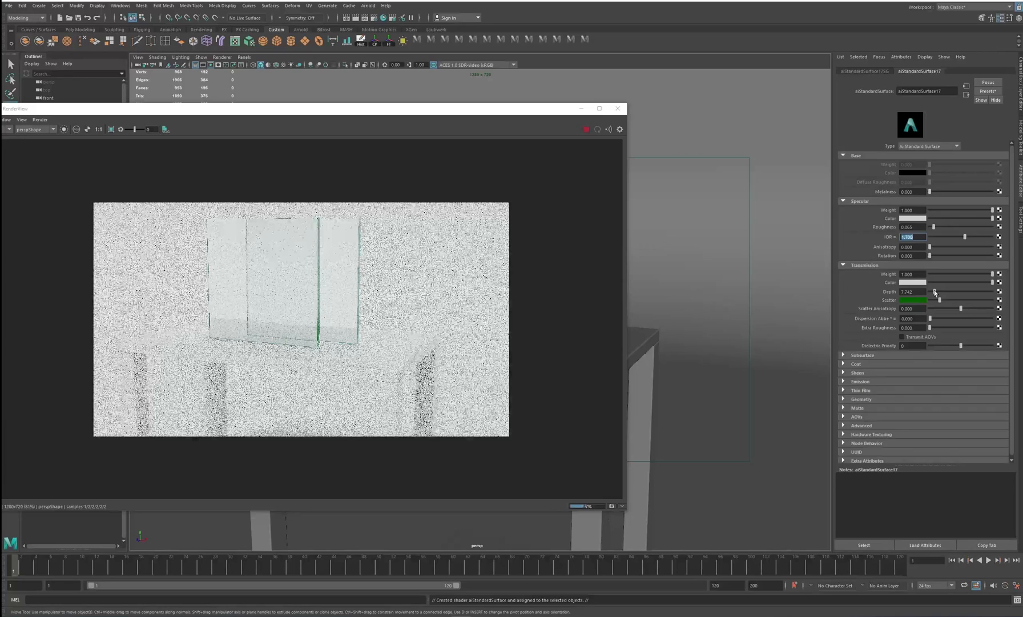
left_click_drag(934, 293, 929, 291)
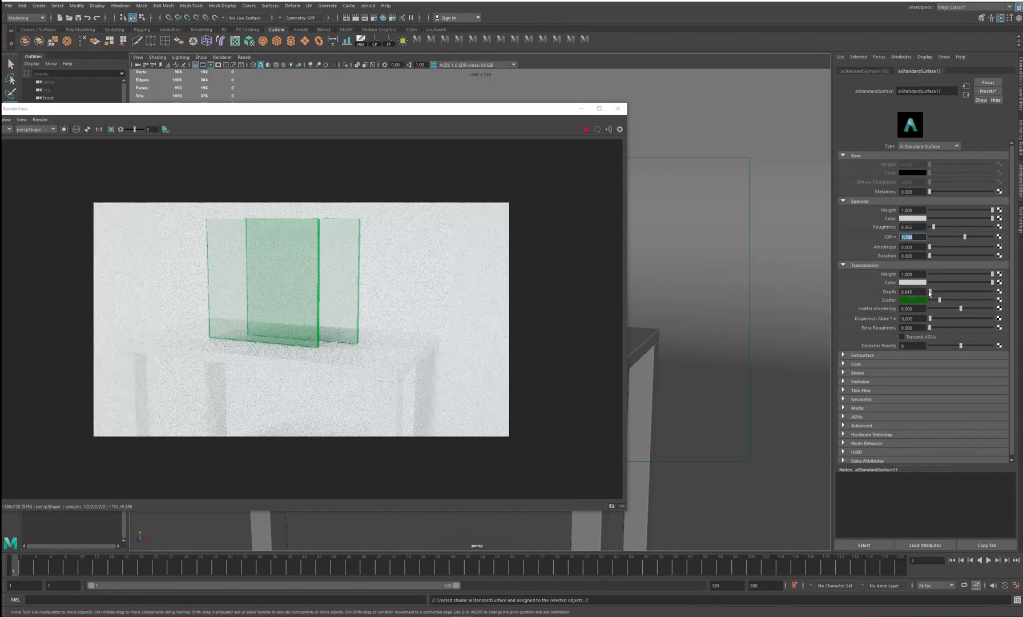
Fine-tune the transmission depth of the pane material and set it to 4
left_click_drag(932, 294, 935, 294)
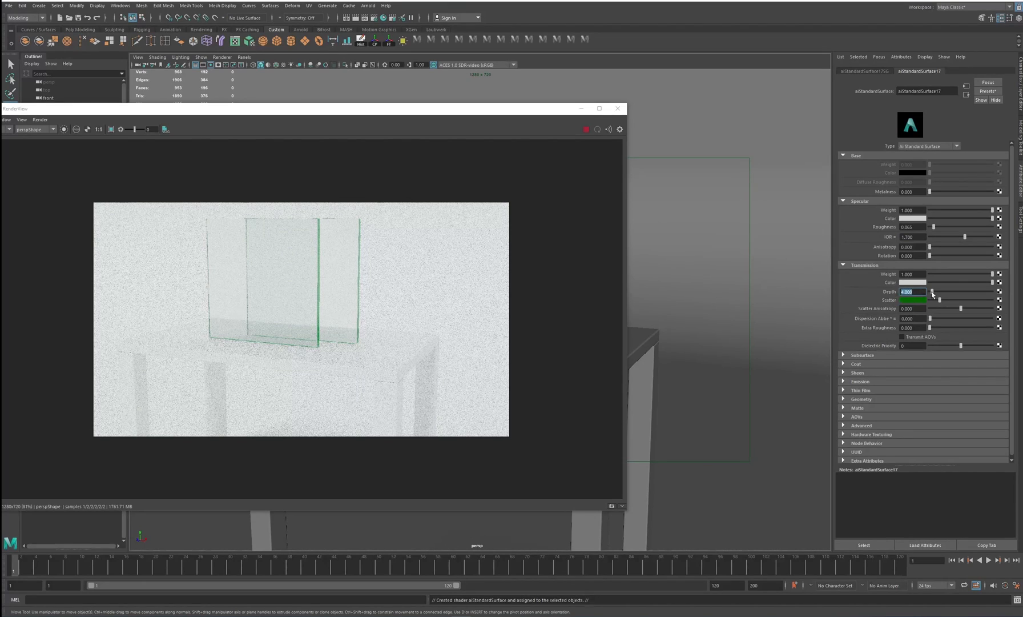
key("Return")
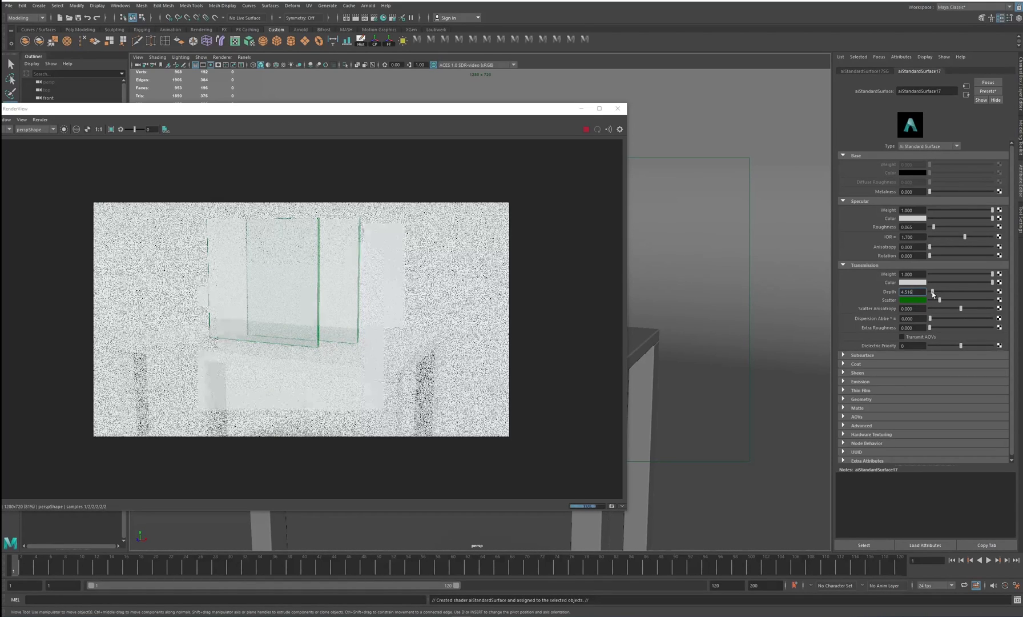
left_click_drag(933, 292, 899, 292)
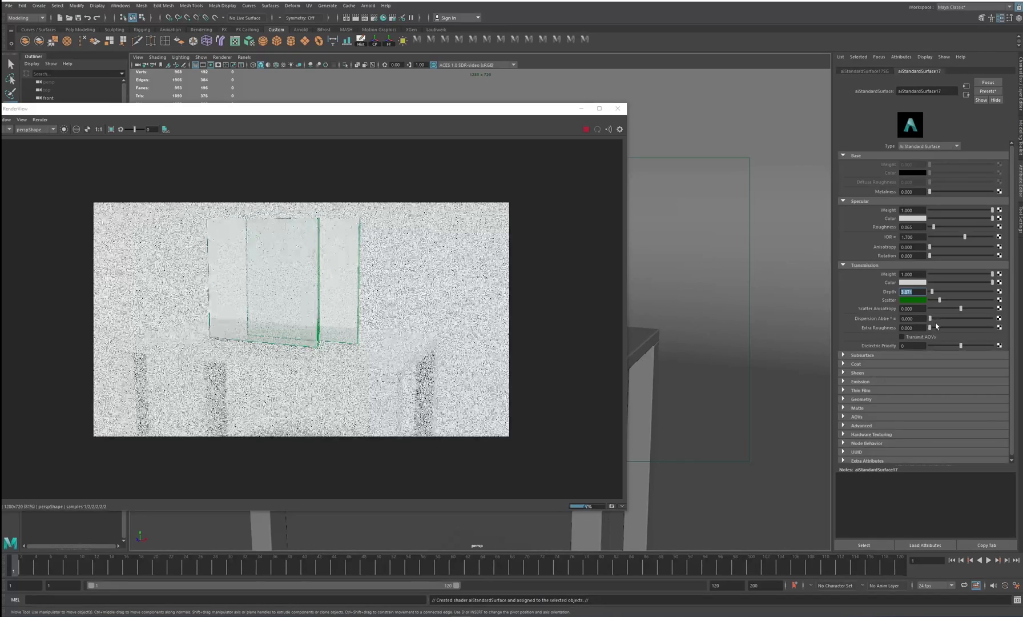
type("4")
key("Return")
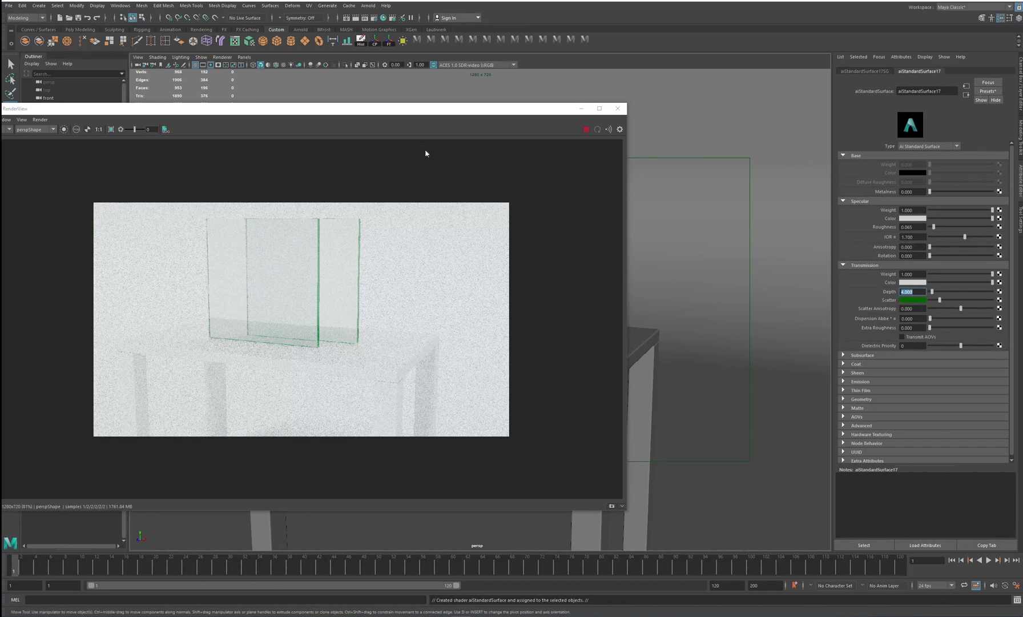
Raise the Arnold Camera (AA) samples to 3 in the render settings
left_click_drag(410, 112, 501, 124)
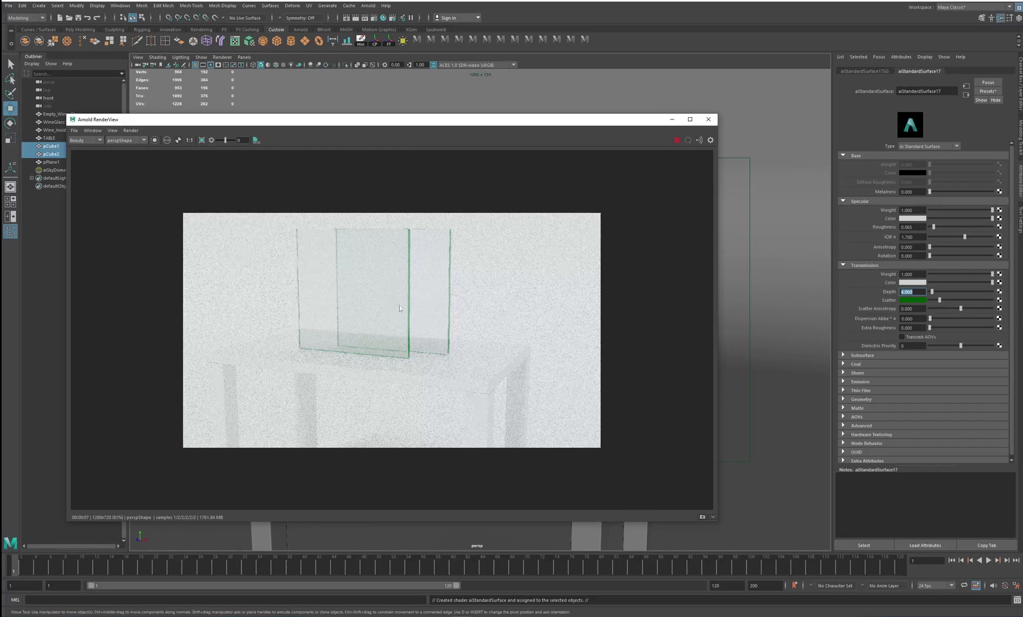
scroll(516, 362, "up", 1)
scroll(416, 227, "up", 1)
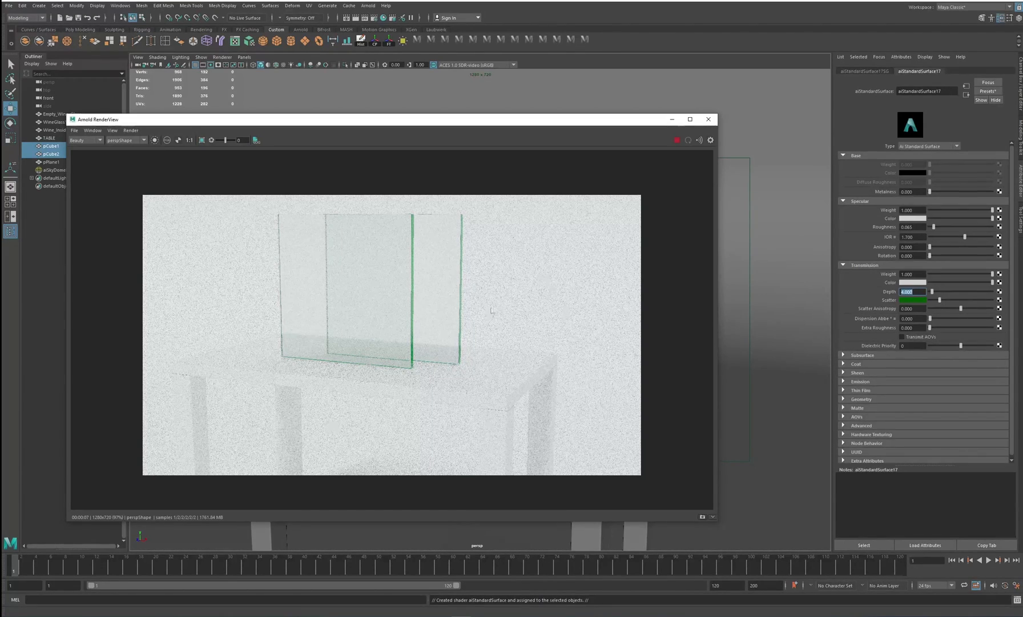
left_click(374, 19)
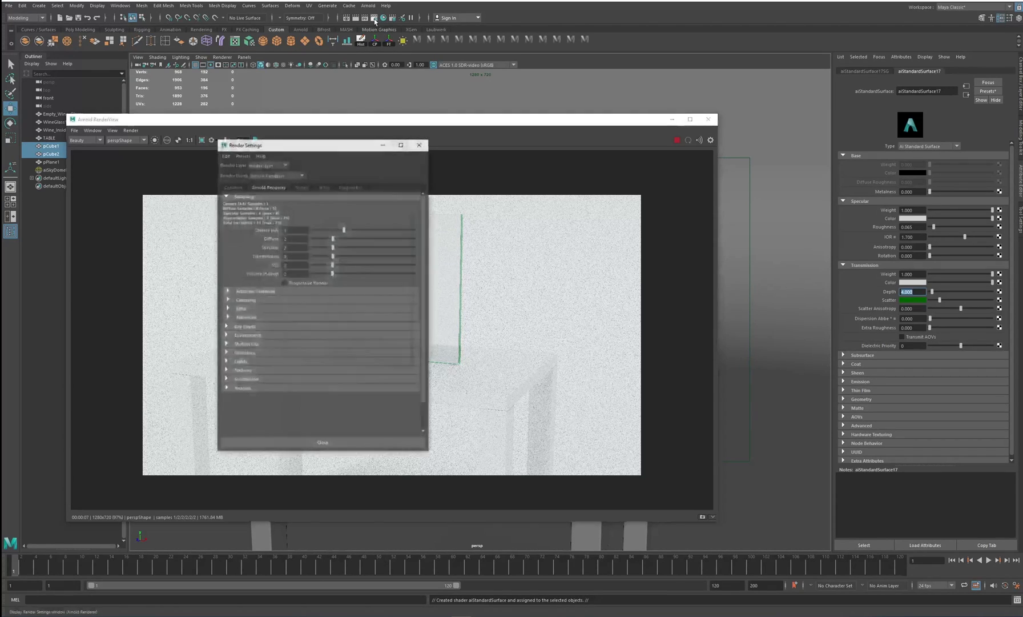
left_click_drag(342, 233, 356, 228)
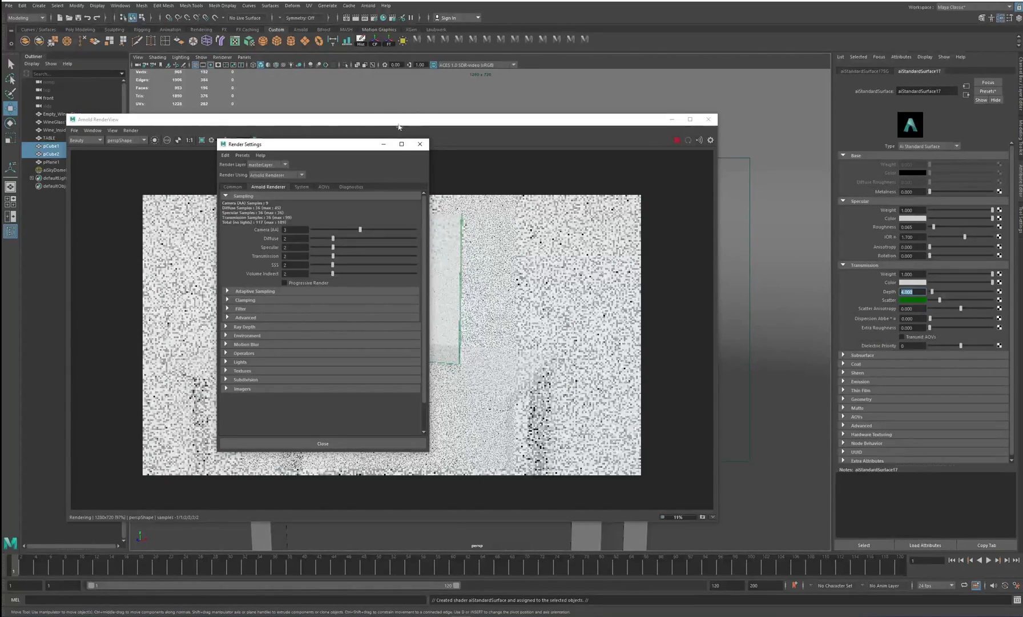
left_click(420, 144)
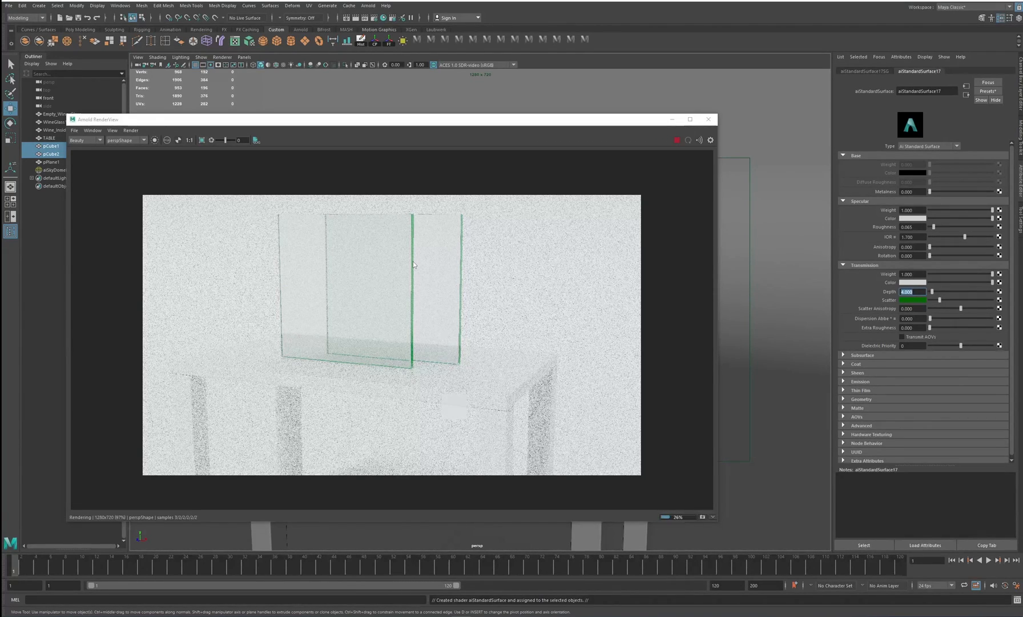
Examine the refreshed pane render up close and close the RenderView
scroll(405, 320, "up", 1)
scroll(405, 321, "up", 5)
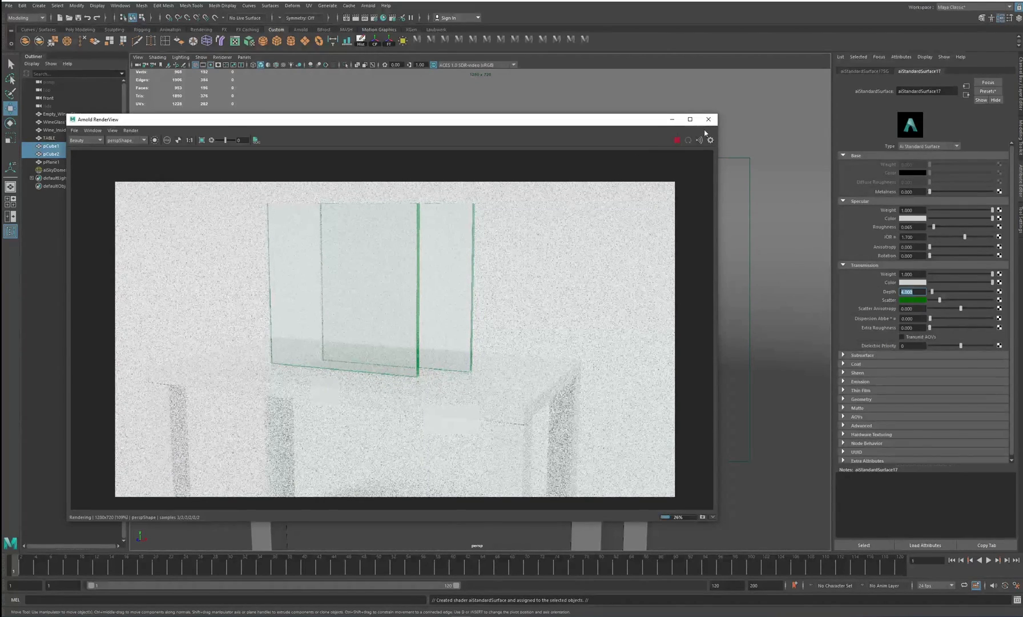
left_click(708, 118)
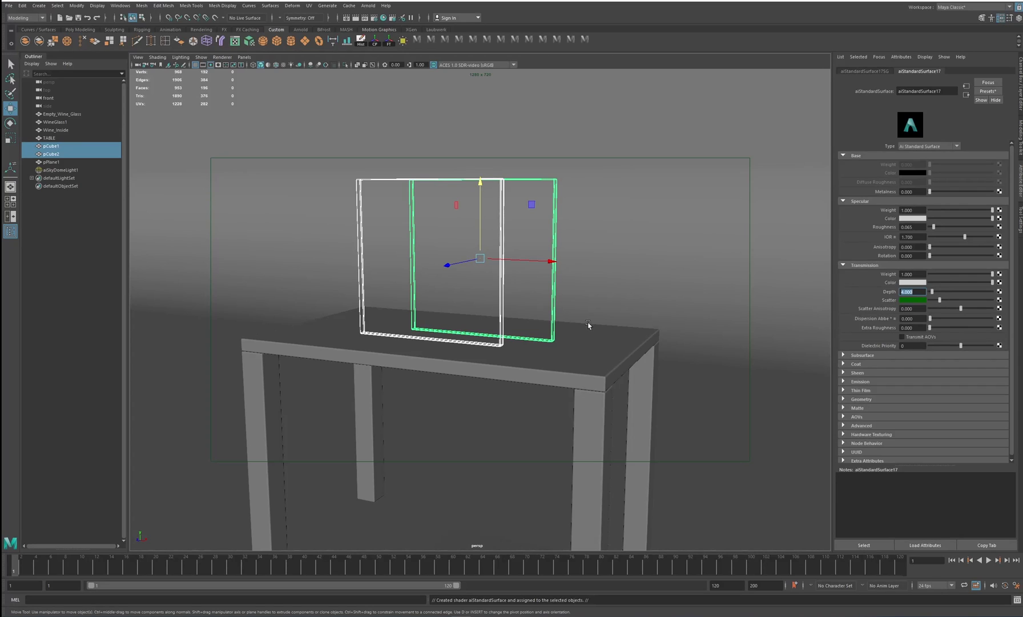
Move both glass panes along X to a Translate X of about -15.87, clearing one end of the table
left_click_drag(531, 322, 539, 324, "alt")
right_click_drag(539, 323, 535, 325, "alt")
middle_click_drag(531, 321, 509, 311, "alt")
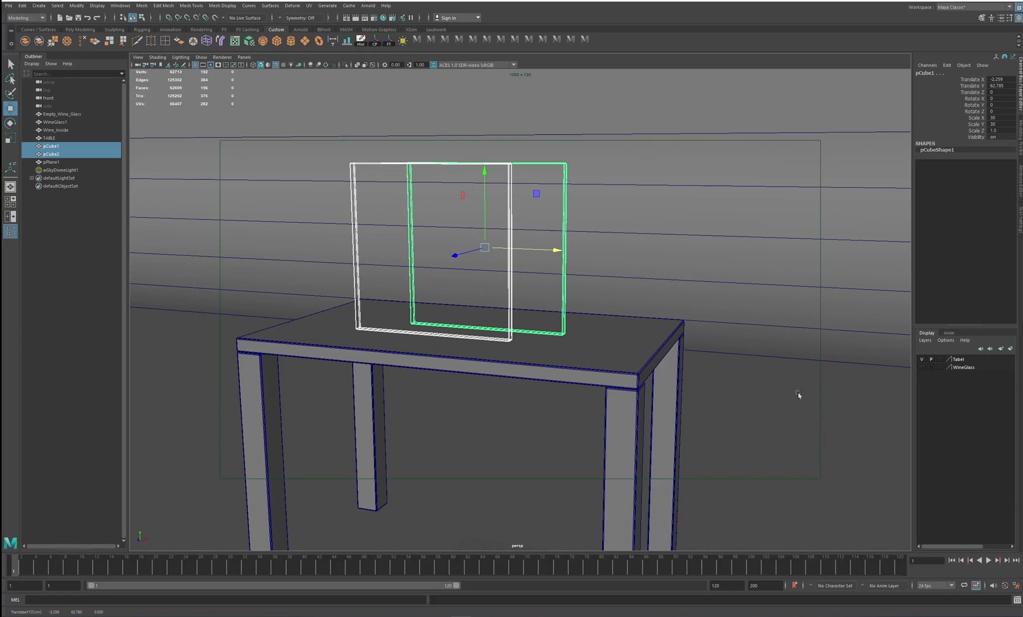
left_click_drag(555, 250, 486, 247)
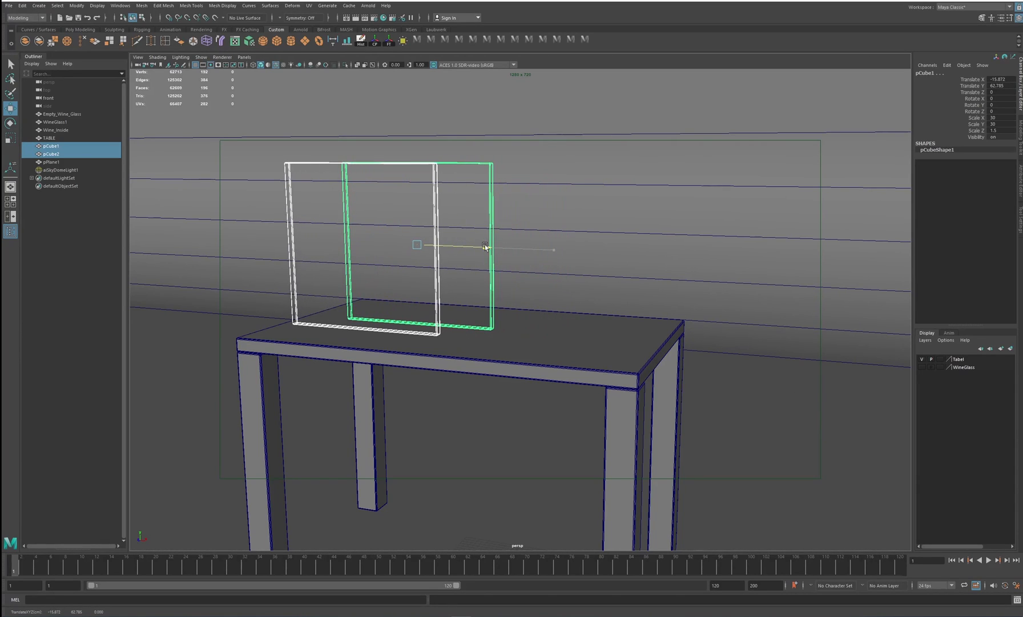
Make the WineGlass layer visible and frame the two wine glasses beside the panes
left_click(922, 367)
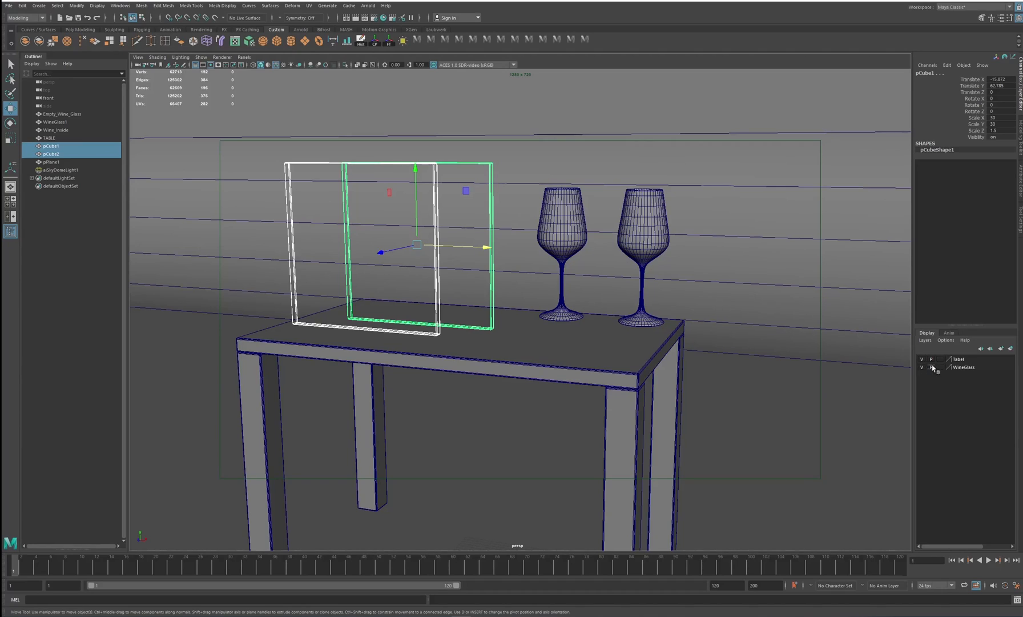
middle_click_drag(586, 254, 515, 252, "alt")
left_click_drag(515, 252, 536, 249, "alt")
middle_click_drag(557, 241, 585, 319, "alt")
scroll(562, 302, "up", 2)
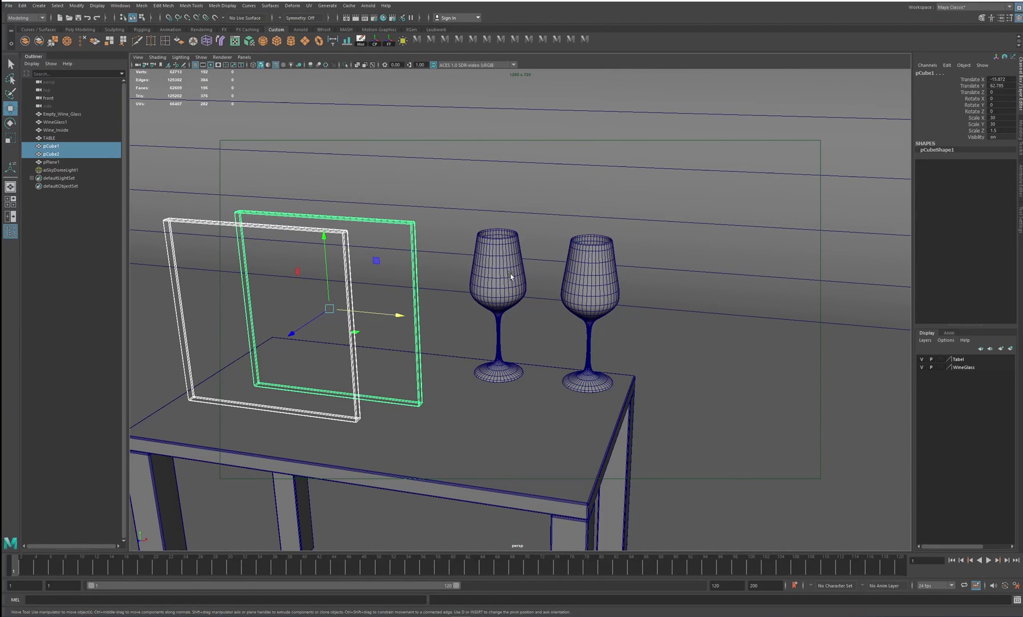
left_click_drag(596, 280, 595, 272, "alt")
middle_click_drag(522, 320, 555, 297, "alt")
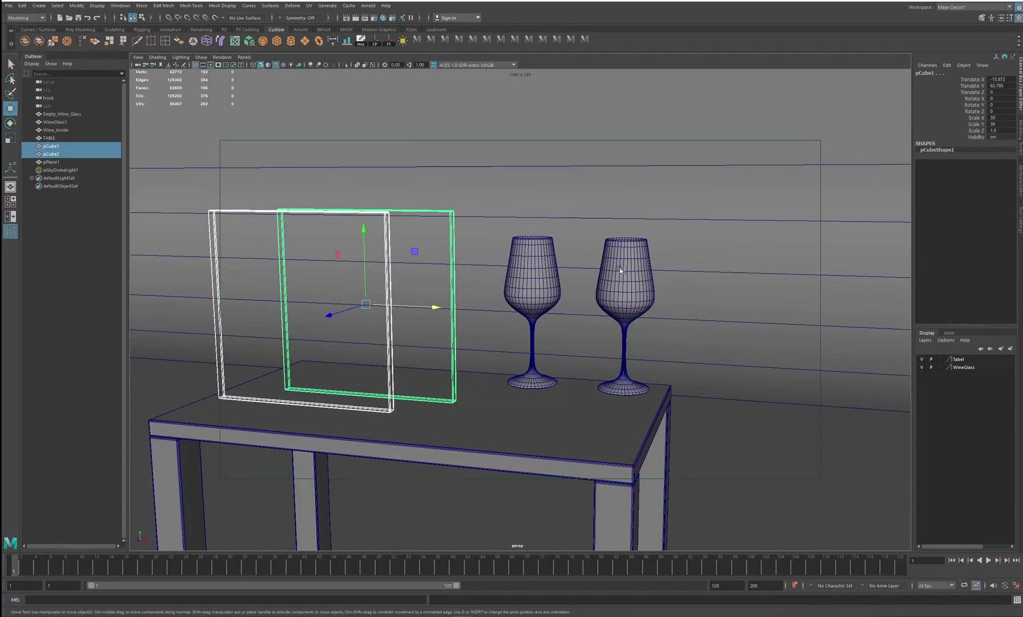
mouse_move(629, 286)
left_mouse_down("alt")
mouse_move(629, 303)
mouse_move(627, 287)
left_mouse_up("alt")
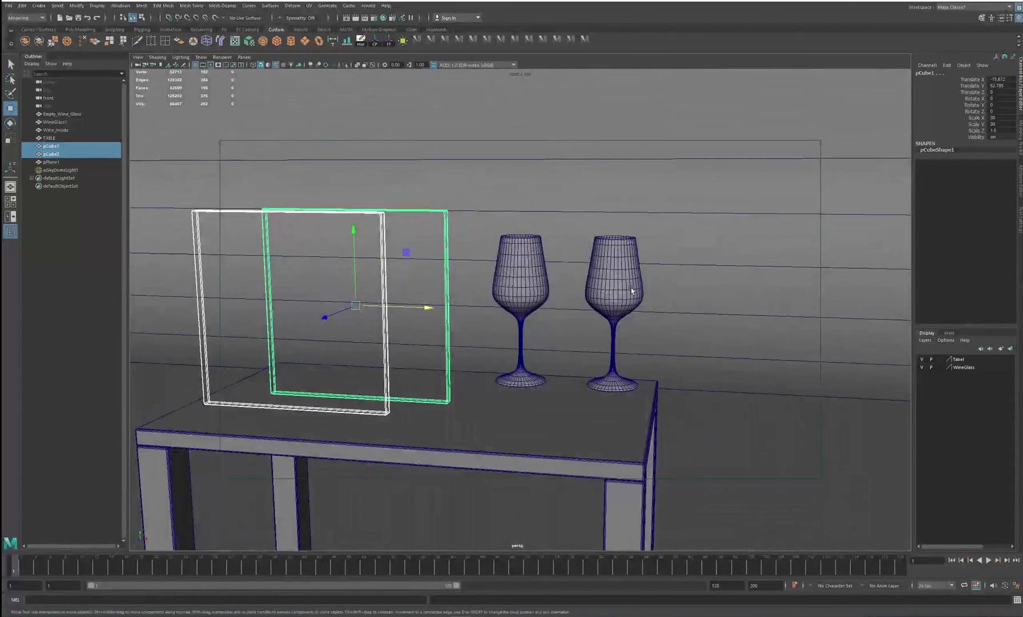
Turn off the wireframe overlay on the shaded models and reframe the wine glasses
left_click(276, 65)
middle_click_drag(594, 294, 580, 268, "alt")
left_click_drag(580, 268, 611, 288, "alt")
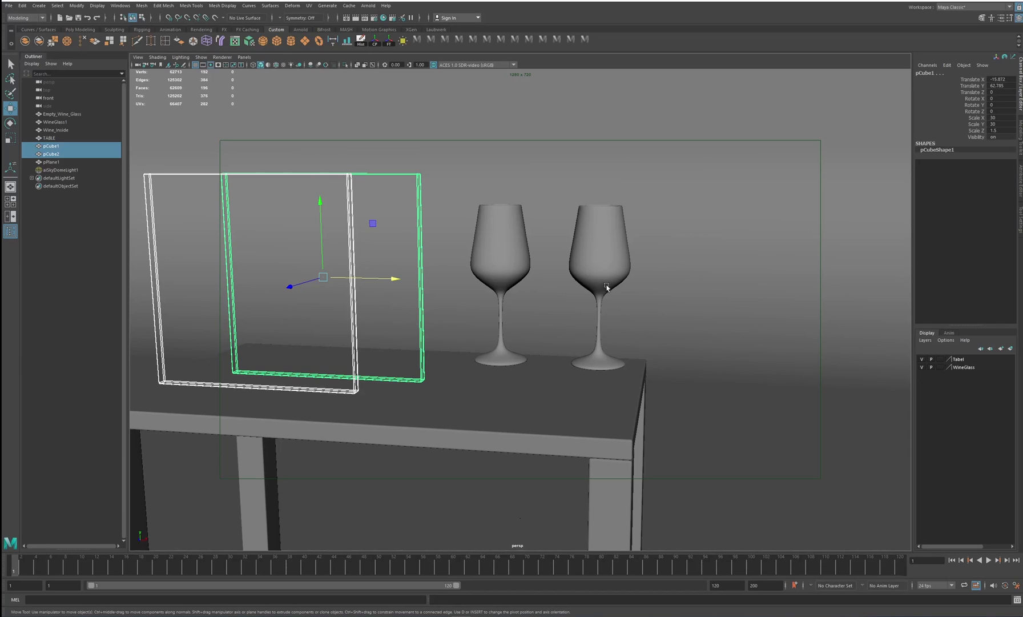
Select both wine glasses and the wine mesh and assign them a new aiStandardSurface material
key("ctrl+h")
left_click(598, 264)
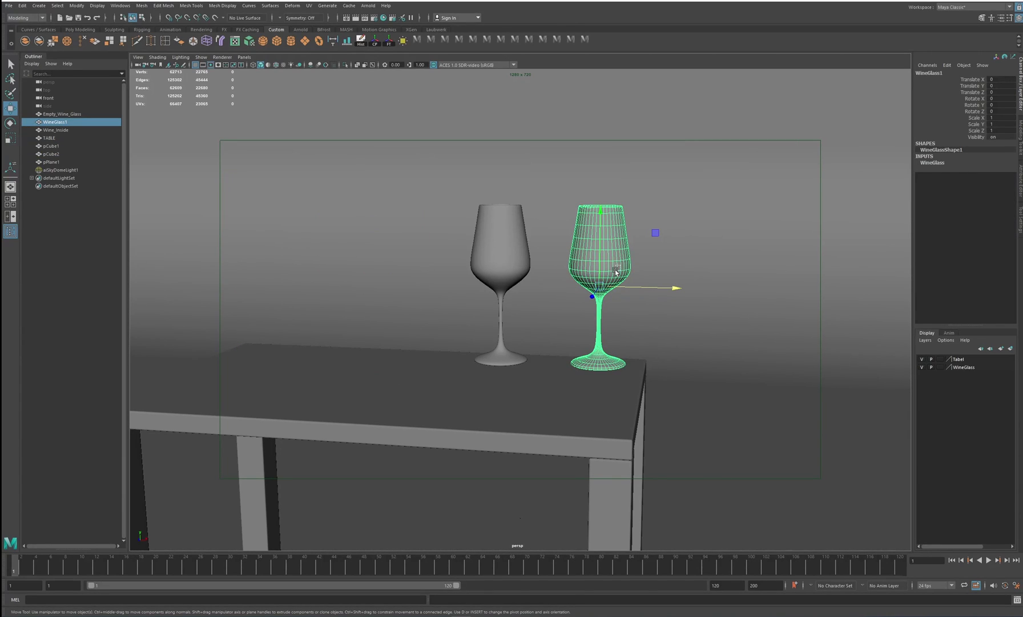
left_click_drag(615, 270, 612, 272)
left_click(512, 263, "shift")
left_click(675, 297, "shift")
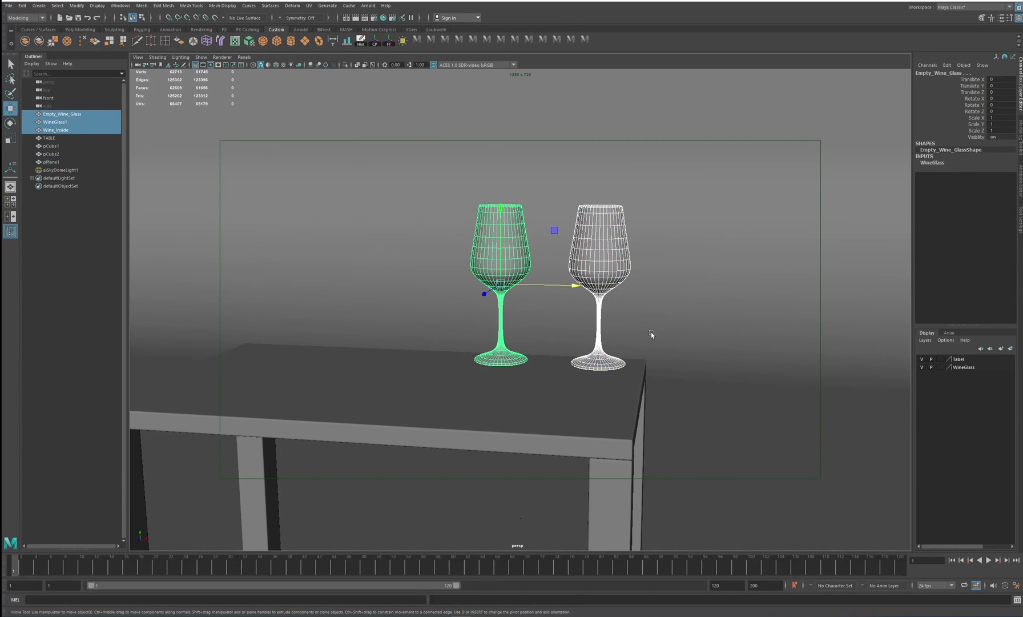
right_click(602, 222)
mouse_move(622, 434)
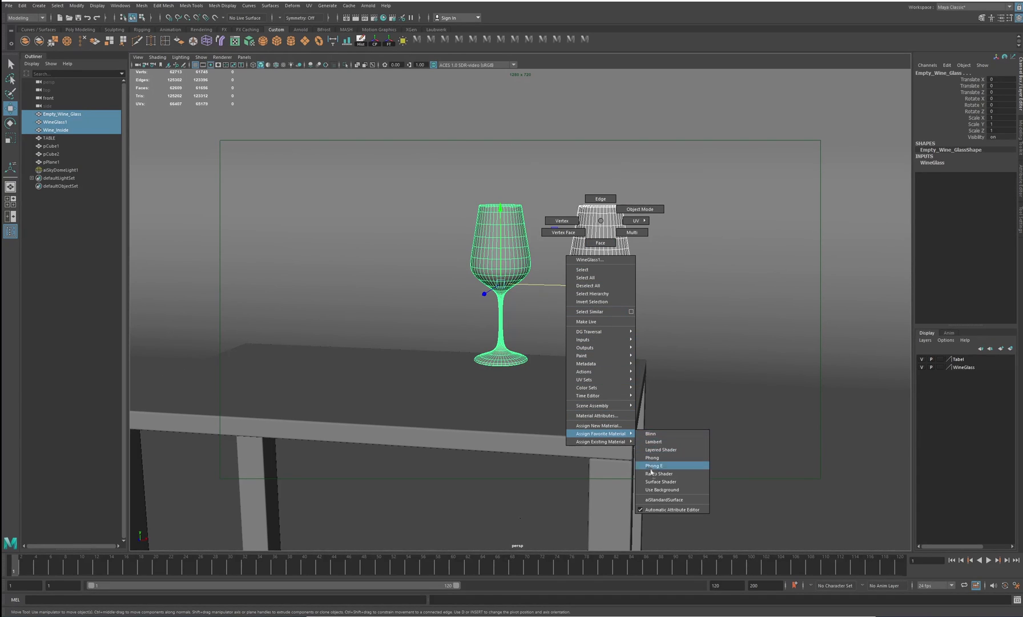
left_click(656, 500)
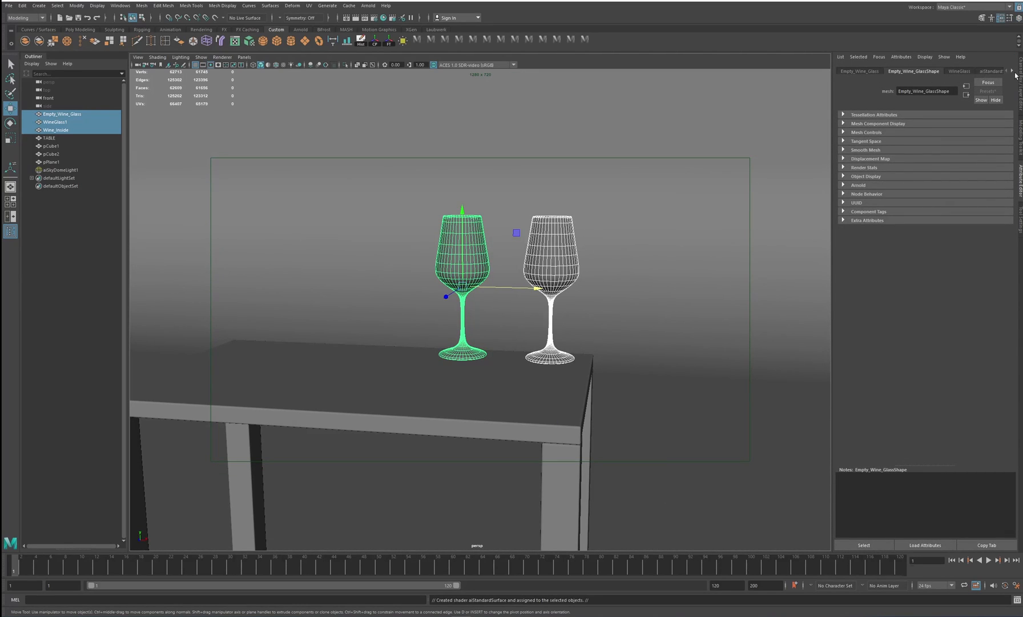
Replace the settings of the wine glasses' new material with the Glass preset
left_click(361, 41)
left_click(1011, 72)
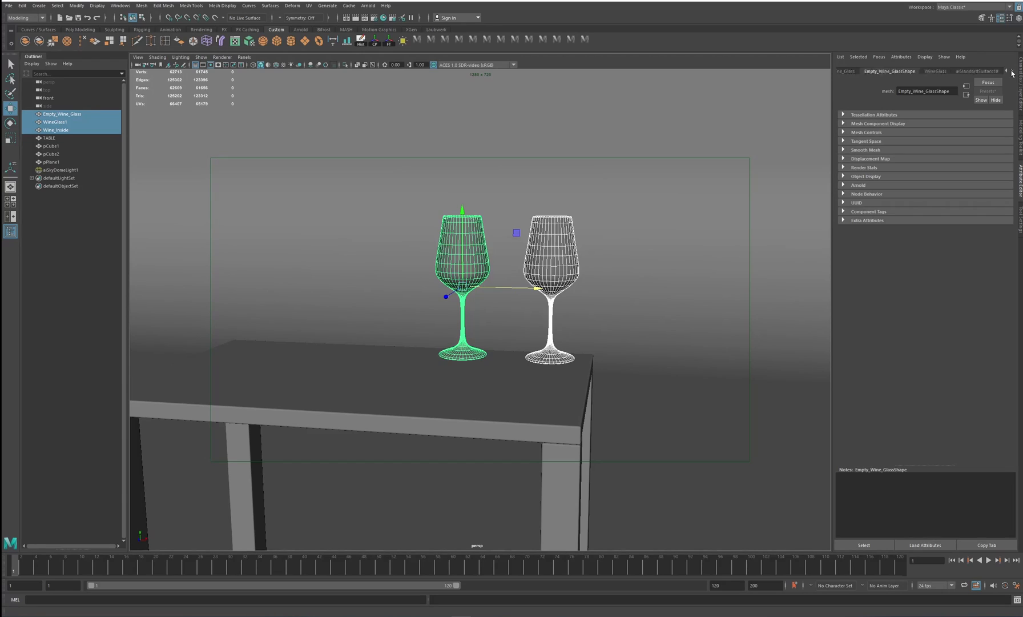
left_click(979, 71)
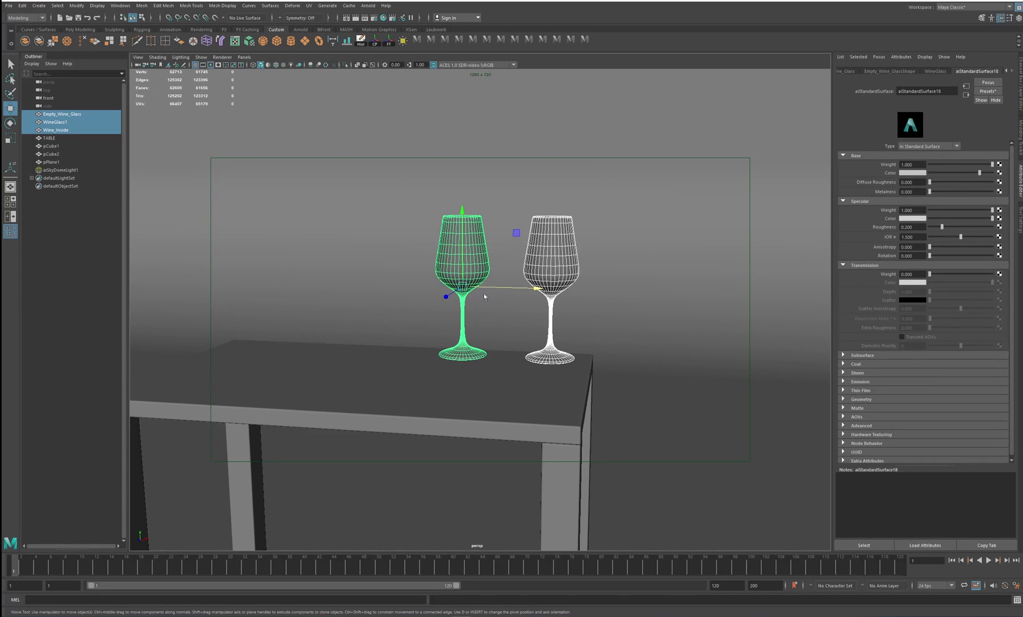
left_click(986, 92)
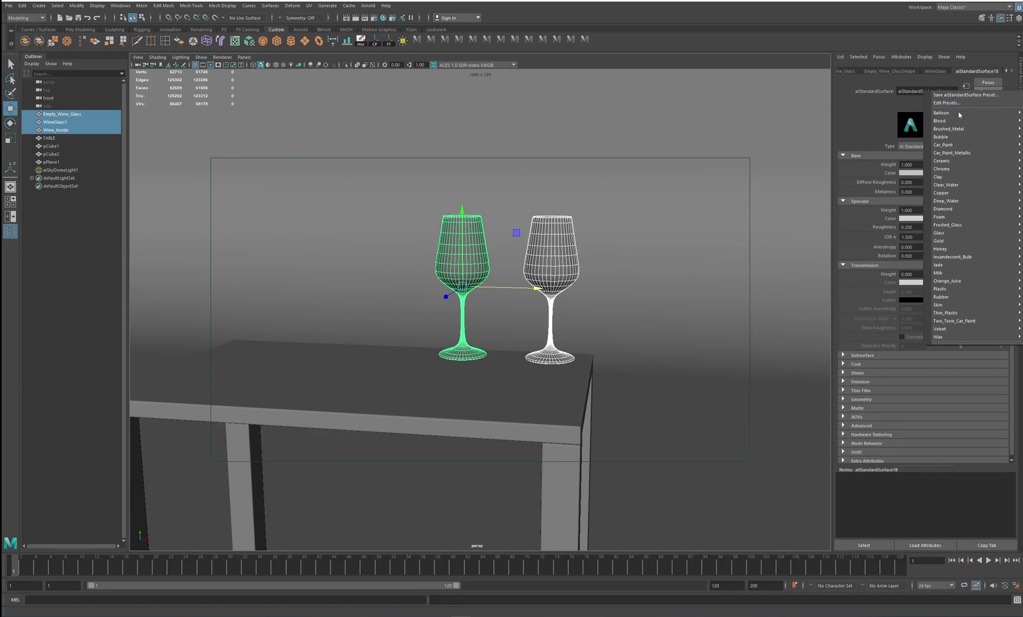
mouse_move(945, 236)
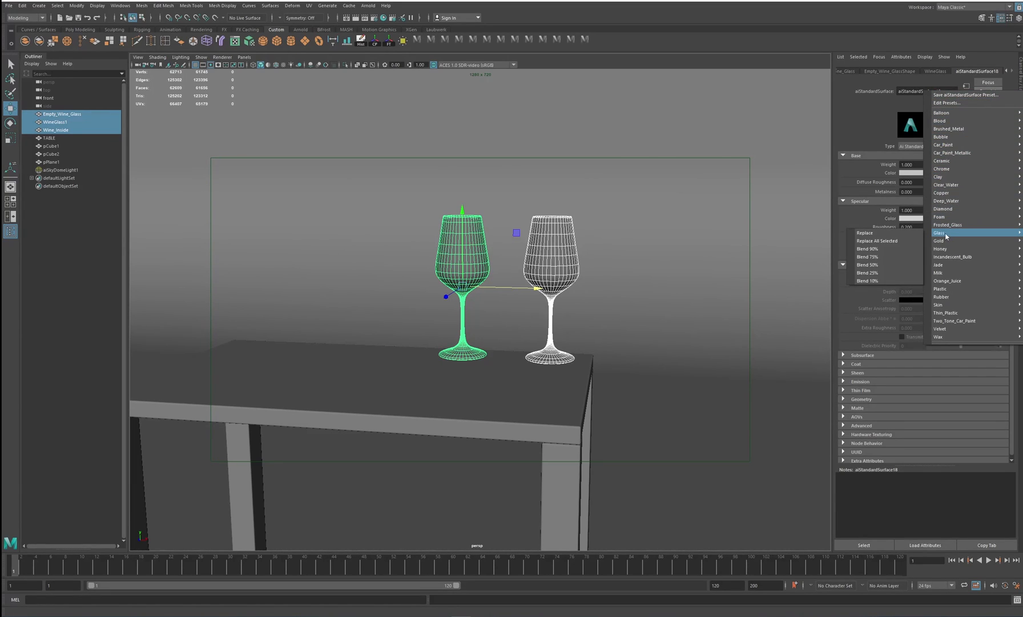
left_click(864, 232)
Turn on the wireframe overlay on shaded models and frame the glass panes and wine glasses on the table
left_click_drag(488, 325, 559, 257, "alt")
left_click(715, 290)
left_click_drag(715, 290, 580, 284, "alt")
left_click(613, 290)
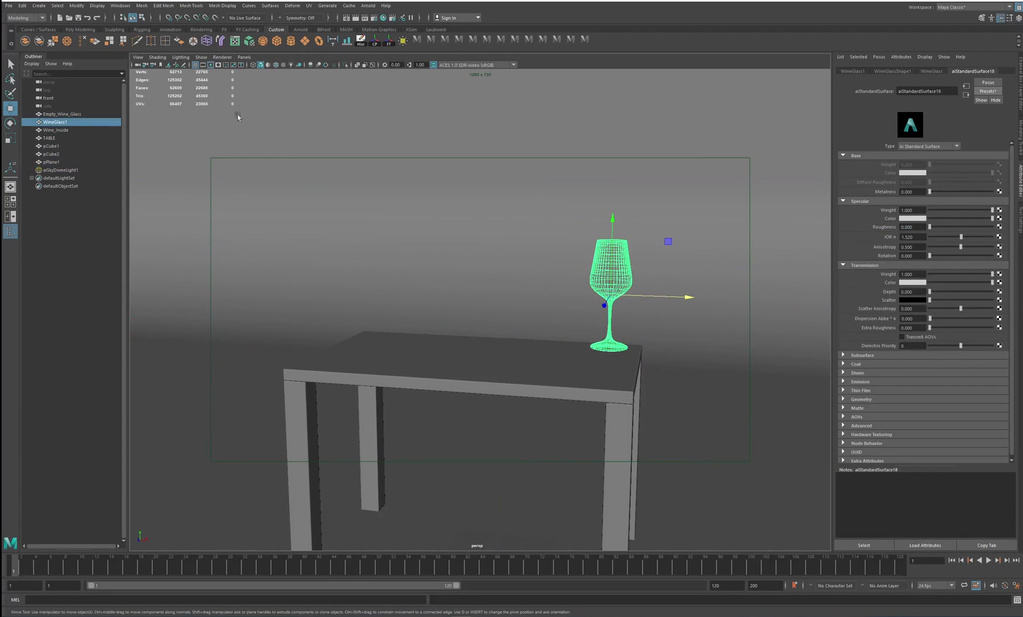
left_click(275, 64)
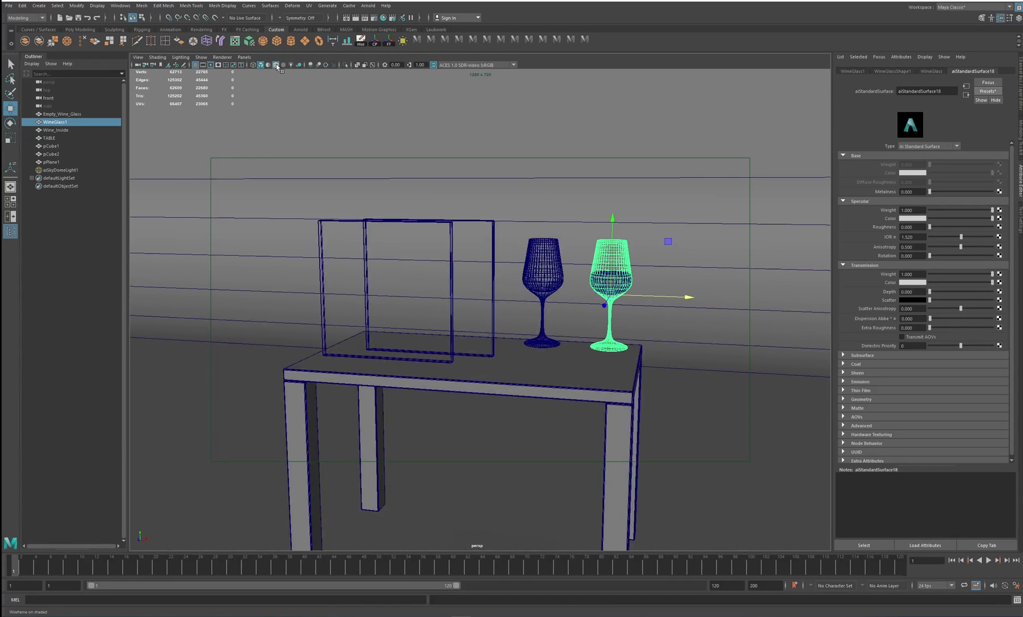
mouse_move(590, 304)
middle_mouse_down("alt")
mouse_move(551, 289)
mouse_move(565, 293)
middle_mouse_up("alt")
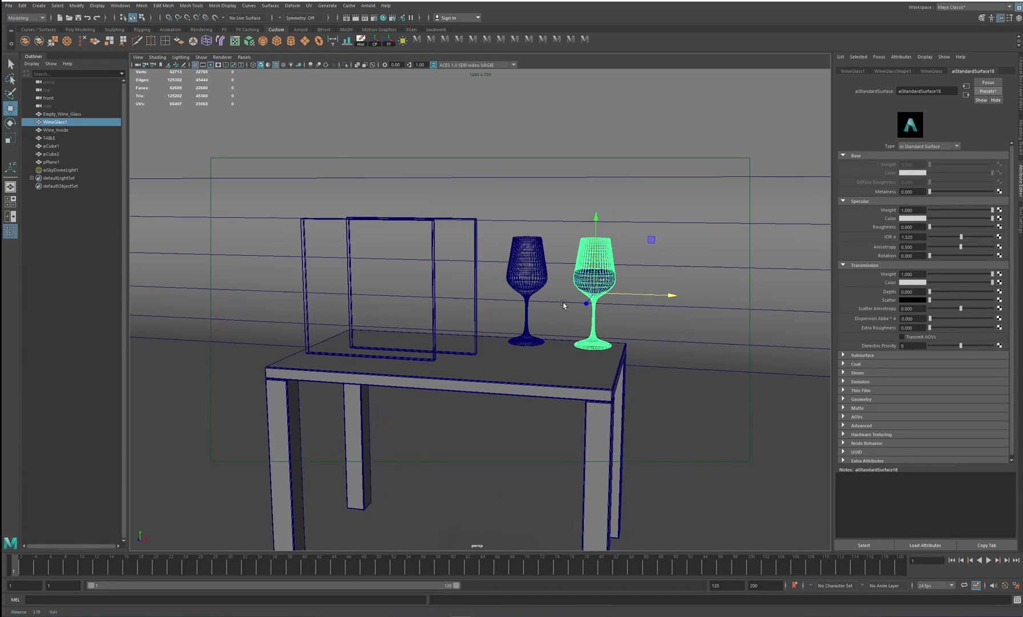
left_click_drag(569, 302, 570, 298, "alt")
right_click_drag(570, 298, 585, 300, "alt")
left_click_drag(586, 299, 591, 305, "alt")
right_click_drag(591, 305, 616, 304, "alt")
middle_click_drag(615, 303, 616, 303, "alt")
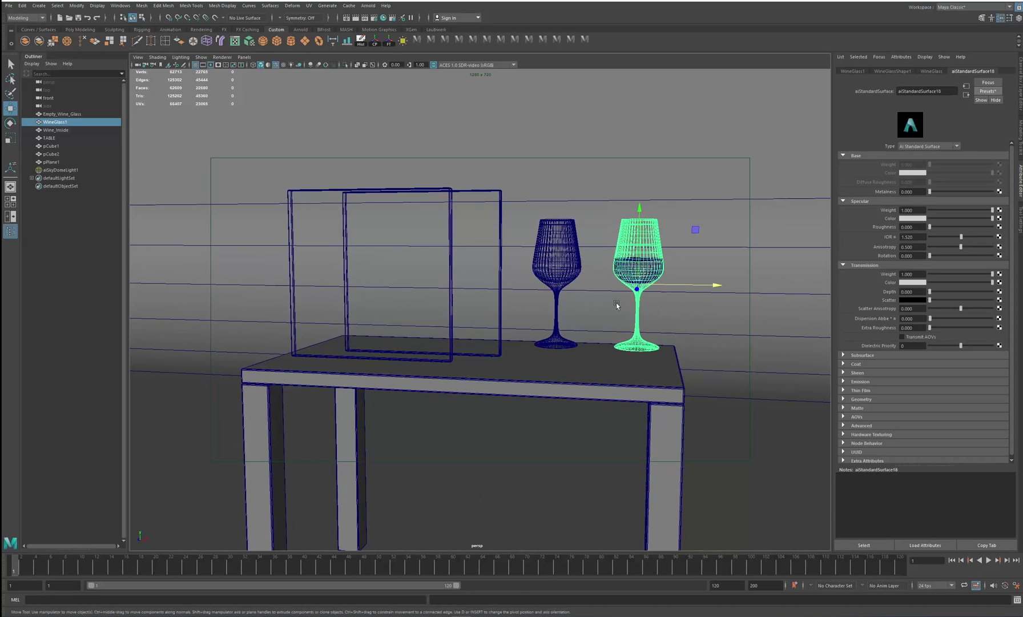
Render the scene in Arnold, limit the render to a region around the two wine glasses, and close the RenderView
left_click(369, 5)
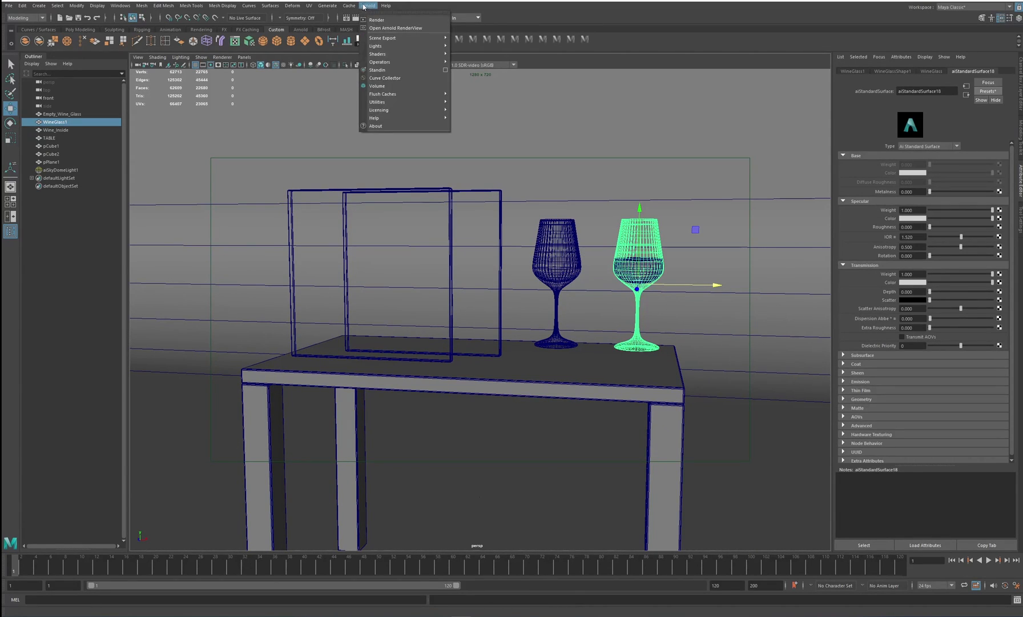
left_click(375, 19)
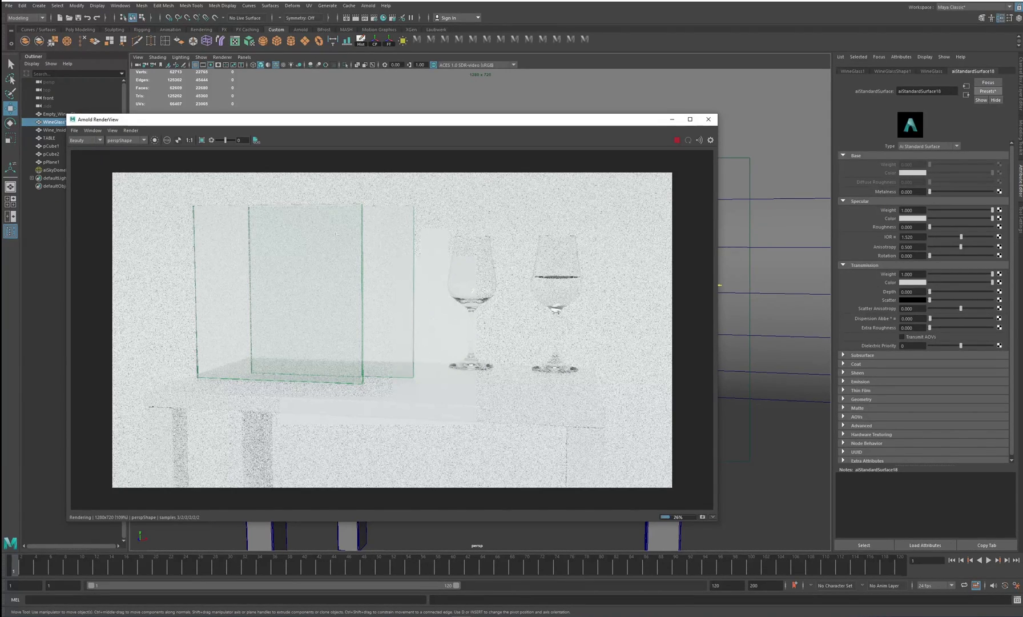
left_click(202, 140)
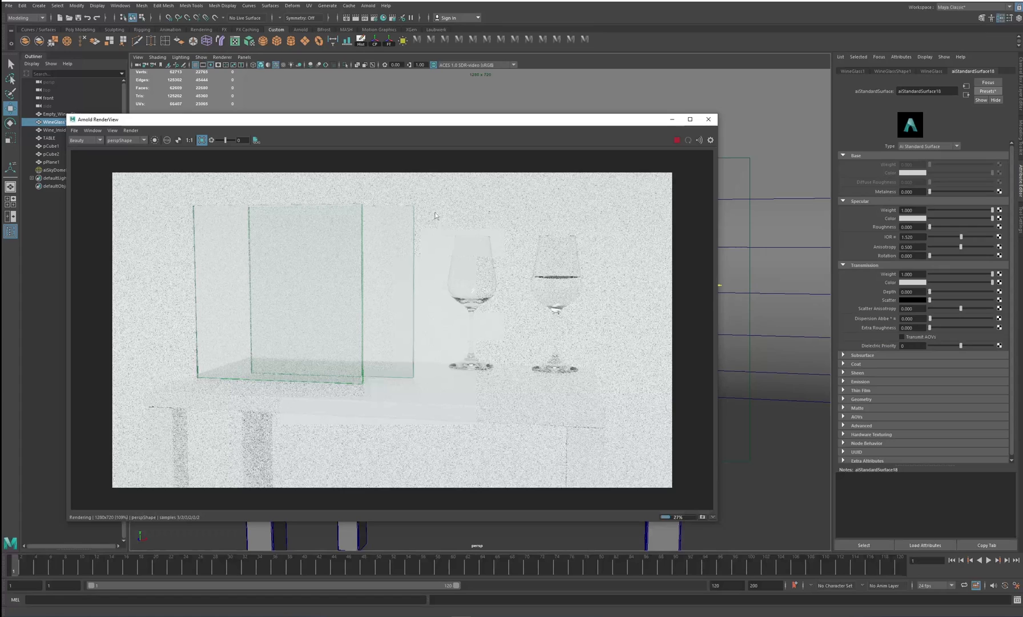
left_click_drag(437, 213, 595, 391)
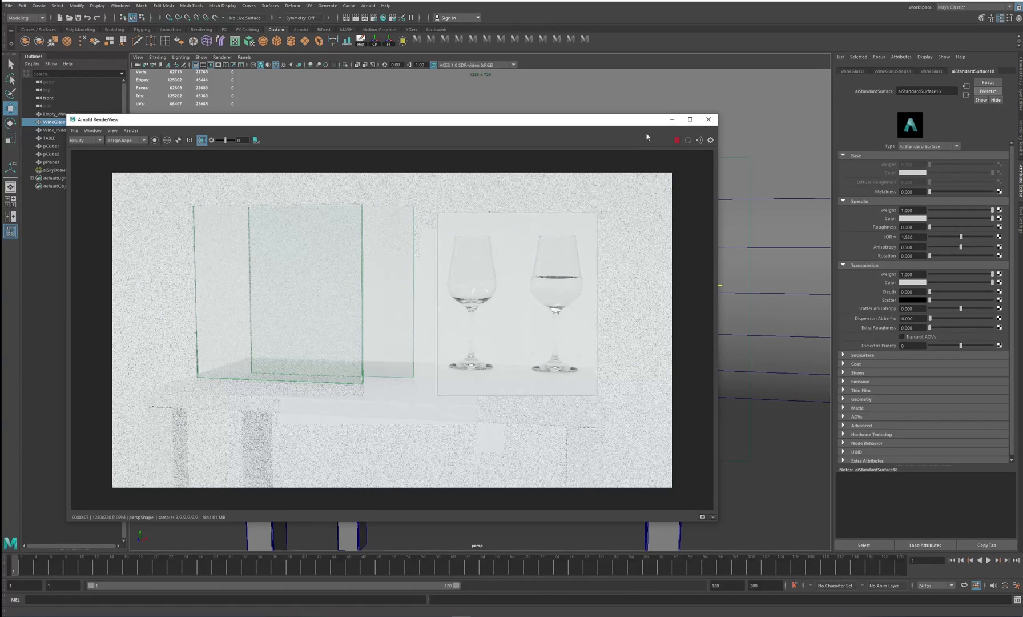
left_click(709, 122)
Isolate the filled wine glass together with its wine mesh and frame them up close
left_click_drag(665, 220, 632, 243, "alt")
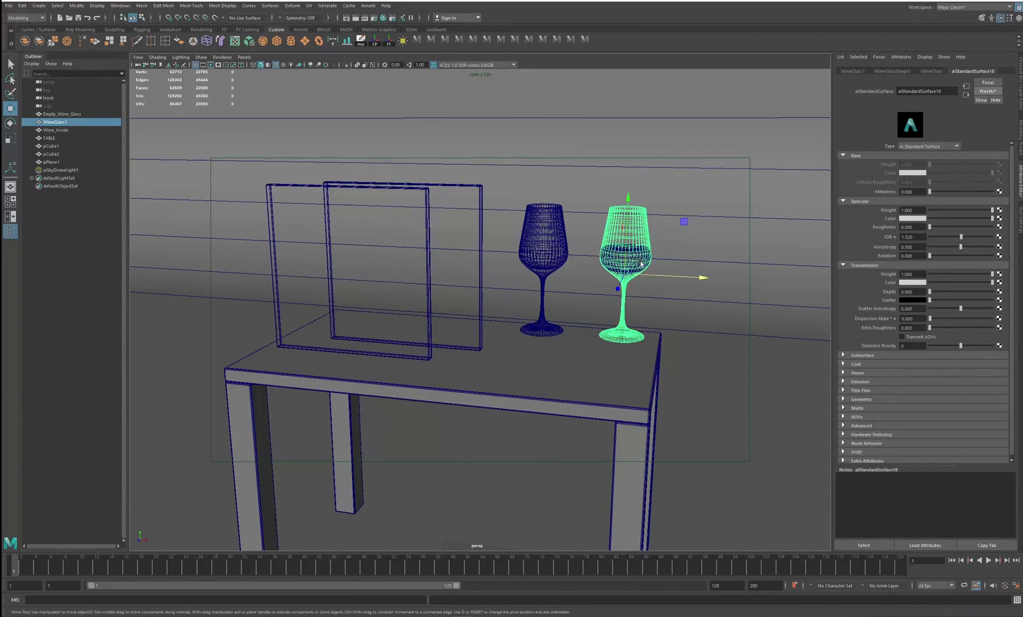
left_click(644, 261, "shift")
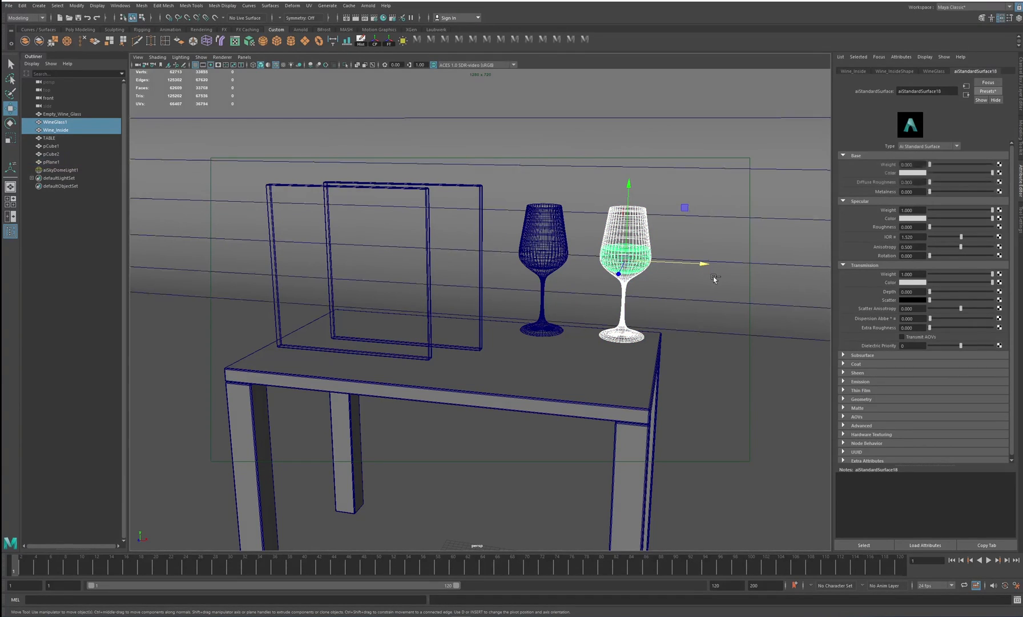
left_click(344, 65)
left_click_drag(634, 267, 562, 317, "alt")
middle_click_drag(562, 317, 544, 282, "alt")
right_click_drag(544, 282, 569, 289, "alt")
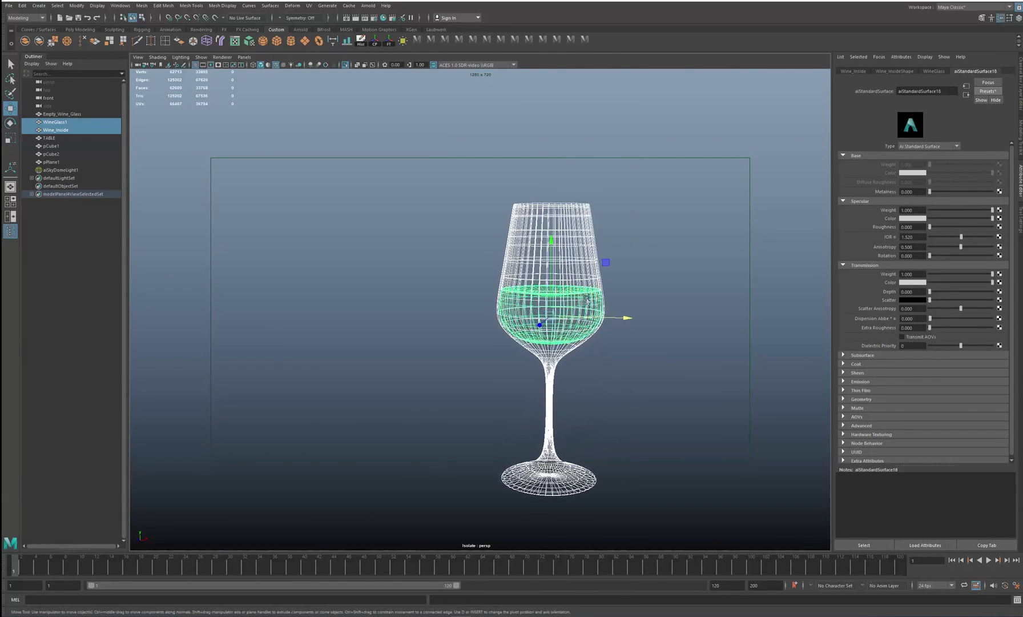
middle_click_drag(568, 289, 540, 266, "alt")
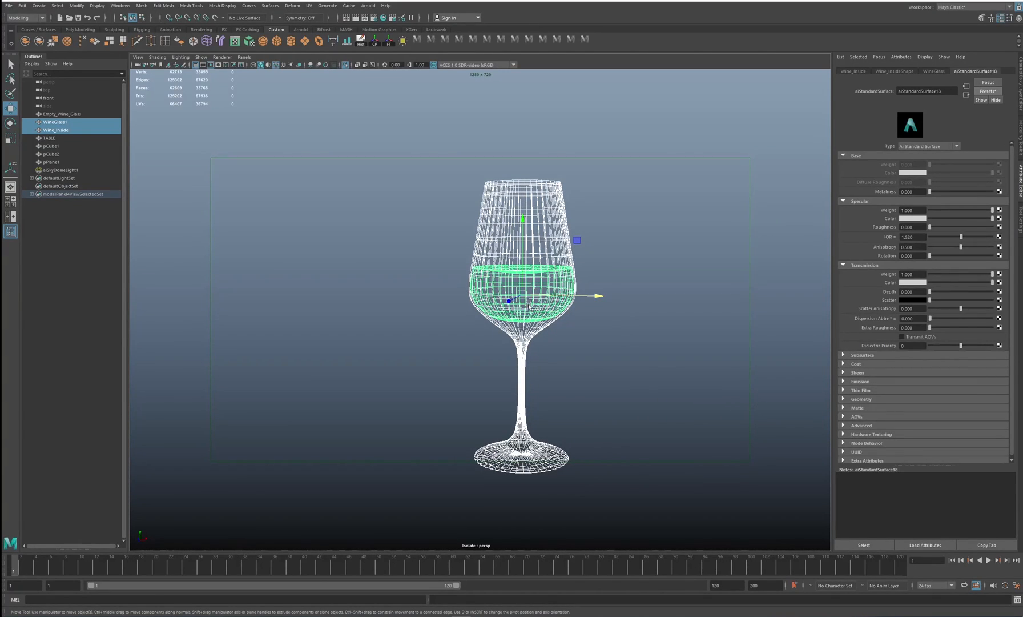
Examine the wine mesh inside its glass from above and from the side, and end the isolation
left_click_drag(557, 289, 490, 275, "alt")
left_click(484, 258)
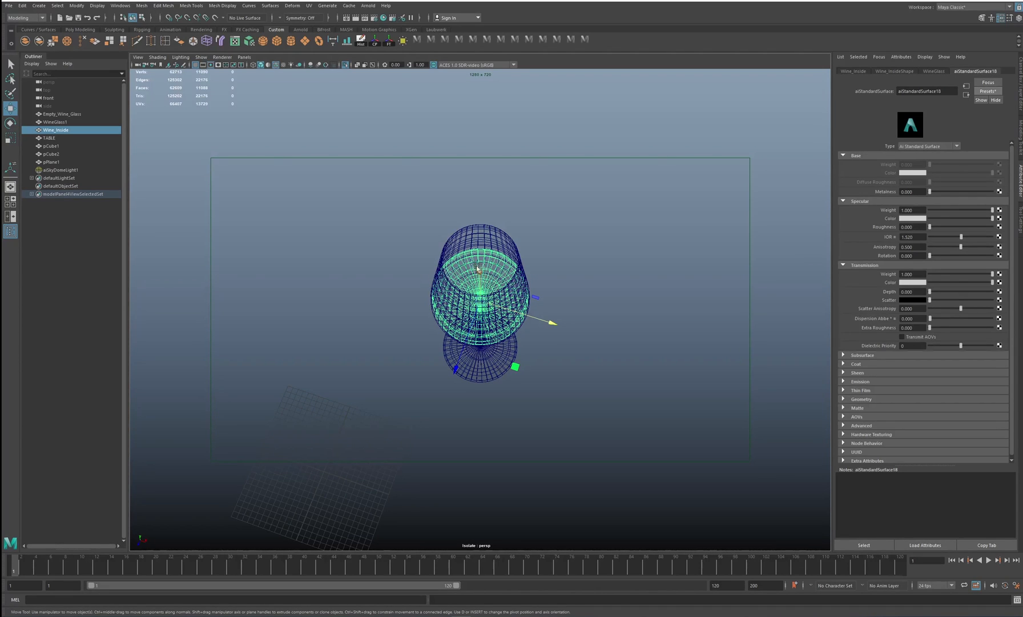
mouse_move(469, 292)
left_mouse_down("alt")
mouse_move(488, 268)
mouse_move(461, 280)
left_mouse_up("alt")
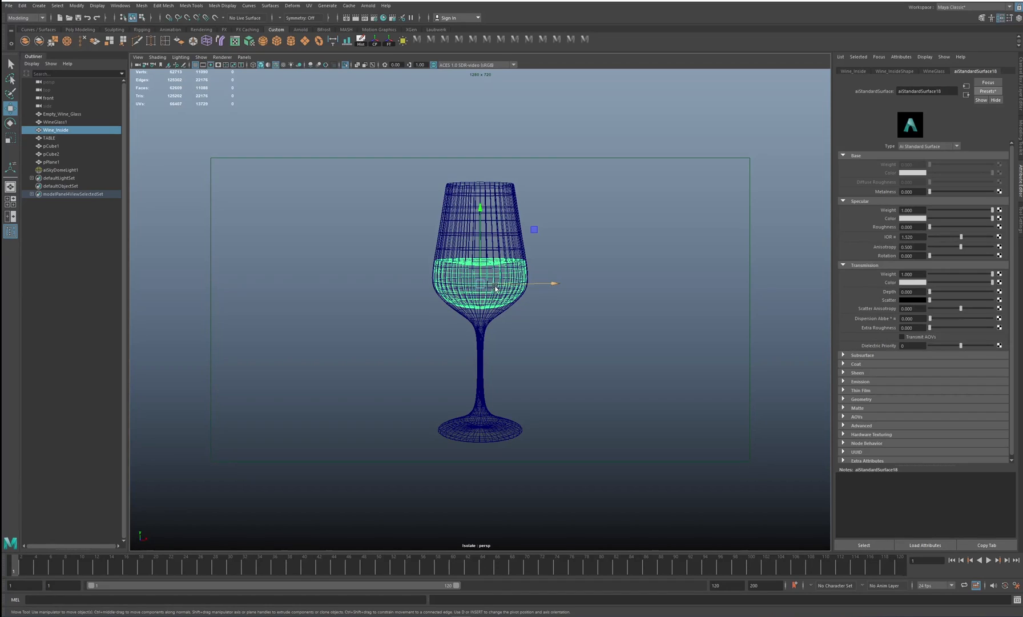
right_click_drag(499, 271, 507, 306, "alt")
middle_click_drag(507, 306, 532, 283, "alt")
right_click_drag(532, 283, 524, 287, "alt")
left_click_drag(524, 288, 532, 293, "alt")
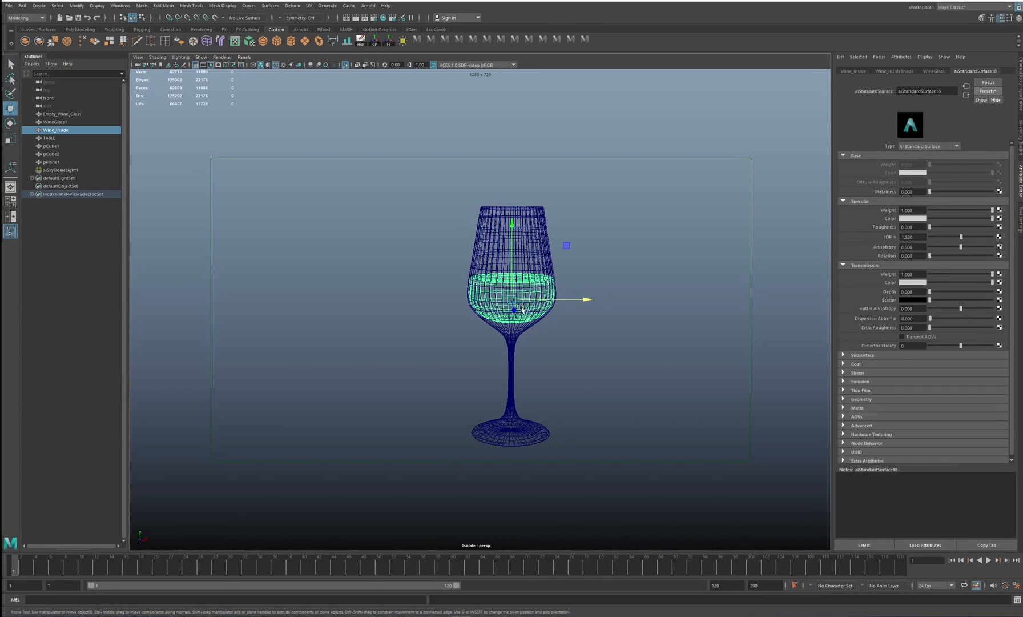
left_click_drag(539, 287, 550, 307, "alt")
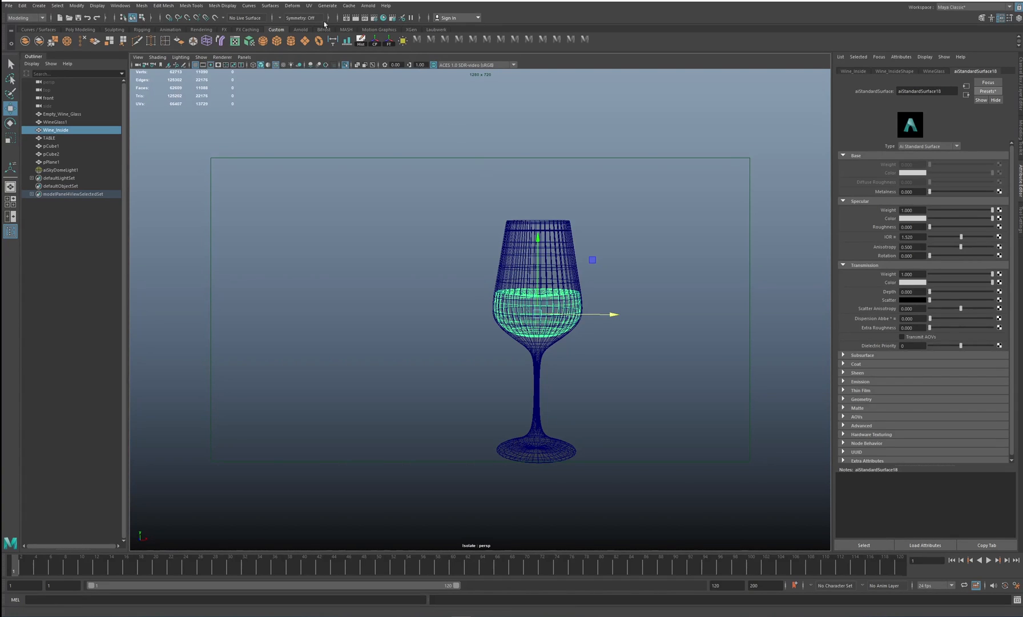
key("ctrl+1")
Assign a new aiStandardSurface material to the wine mesh and rename the material Wine
left_click_drag(571, 280, 549, 283, "alt")
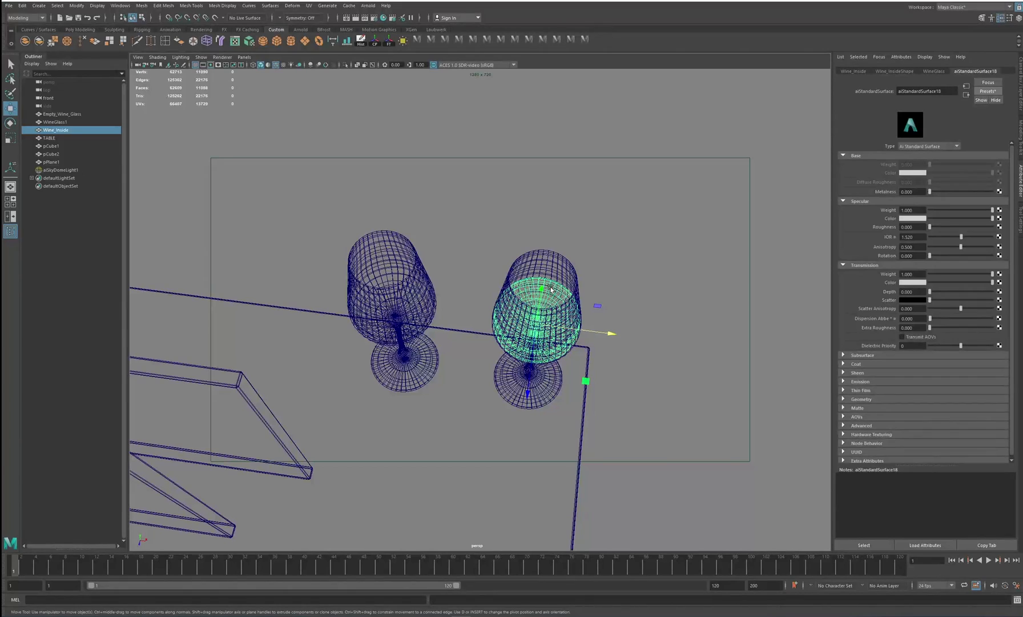
right_click_drag(551, 290, 616, 564)
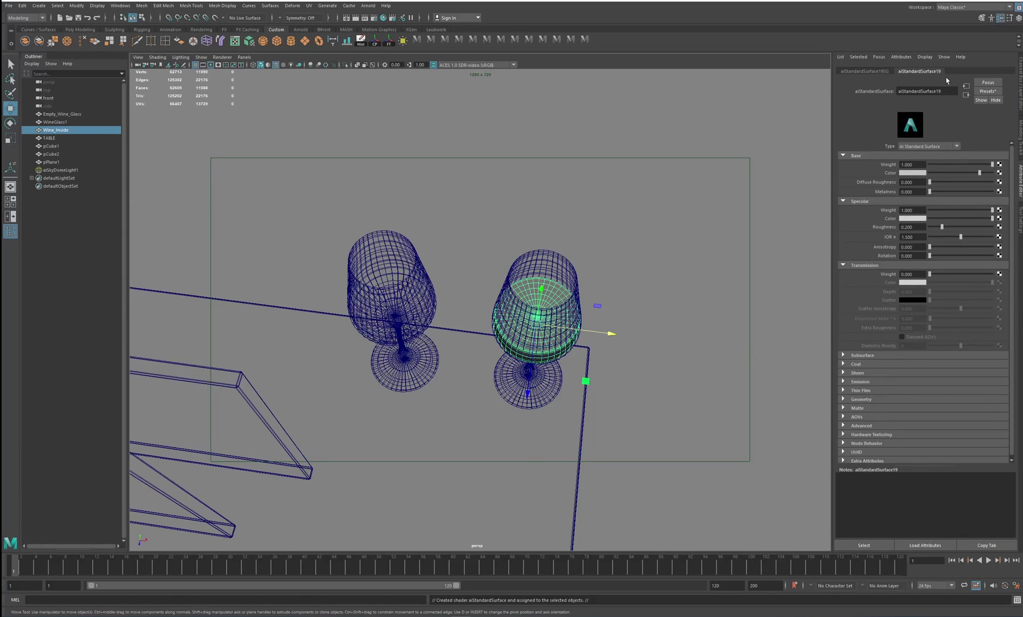
left_click_drag(945, 92, 875, 92)
type("Wine")
key("Return")
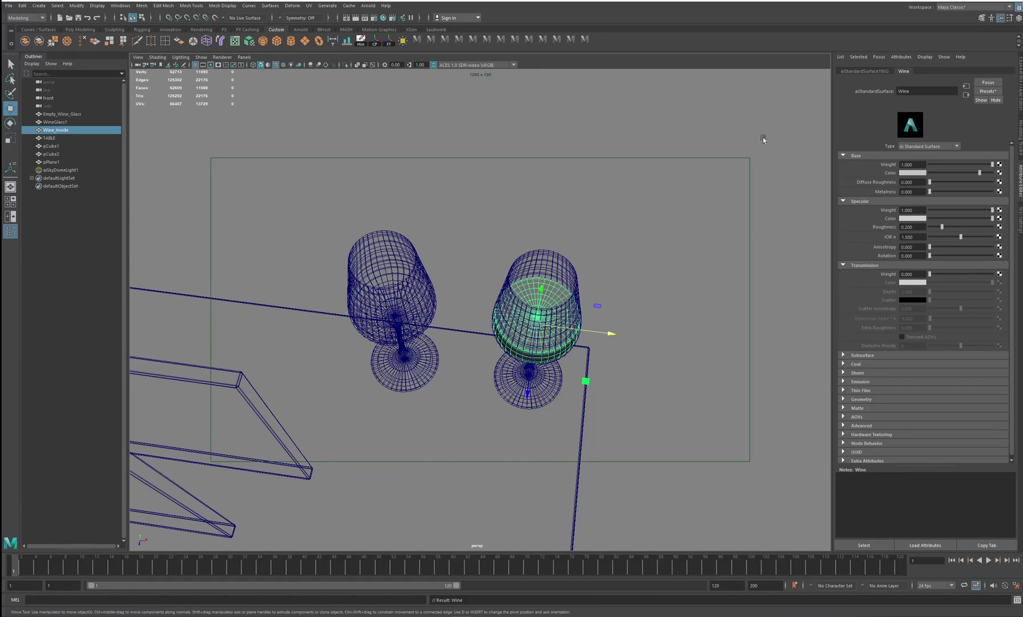
Rename the material of the filled wine glass as GlassMTL
left_click(545, 261)
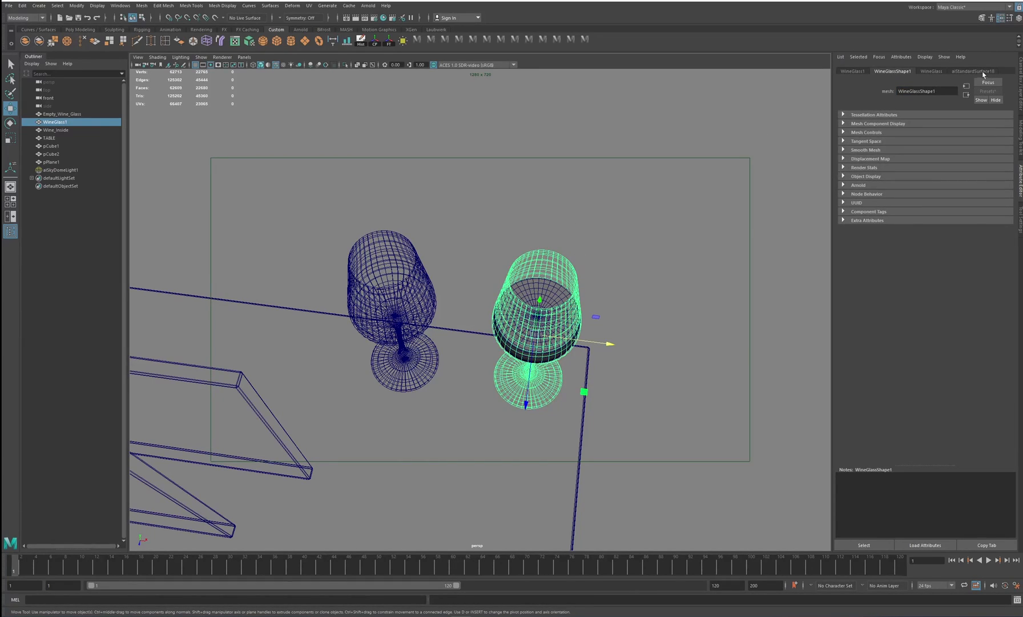
left_click(982, 72)
left_click_drag(949, 93, 850, 96)
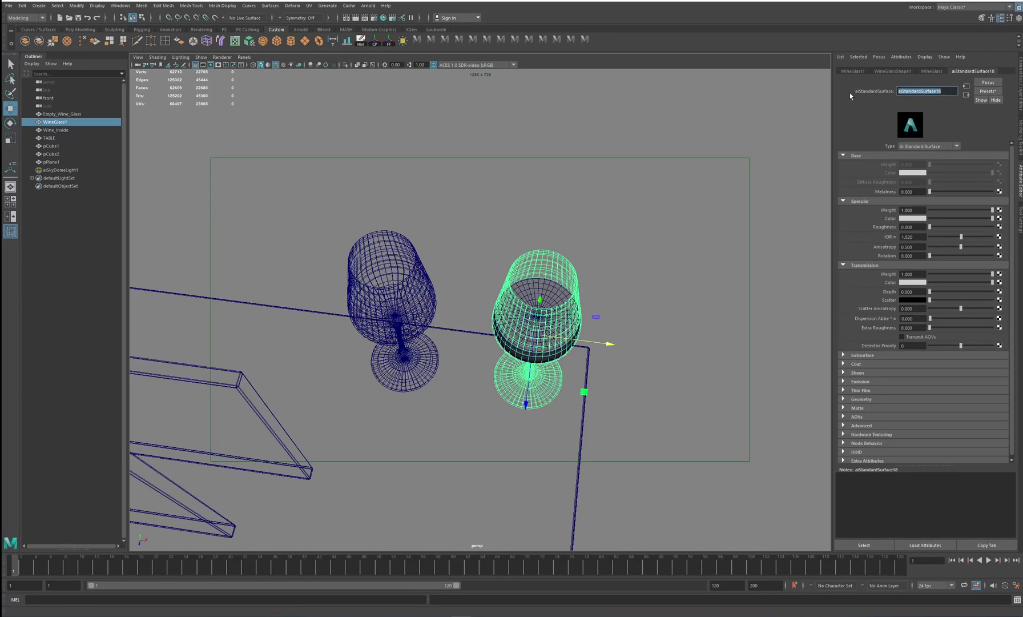
type("GlassMTL")
key("Return")
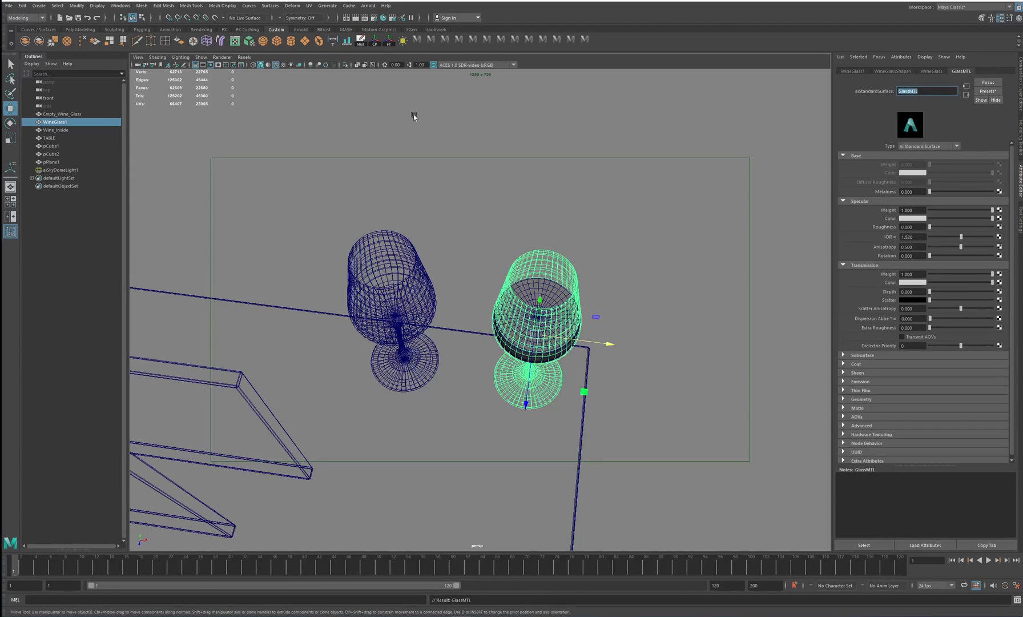
Rename the green-tinted material of the glass panes as GlassSheet
left_click(238, 378)
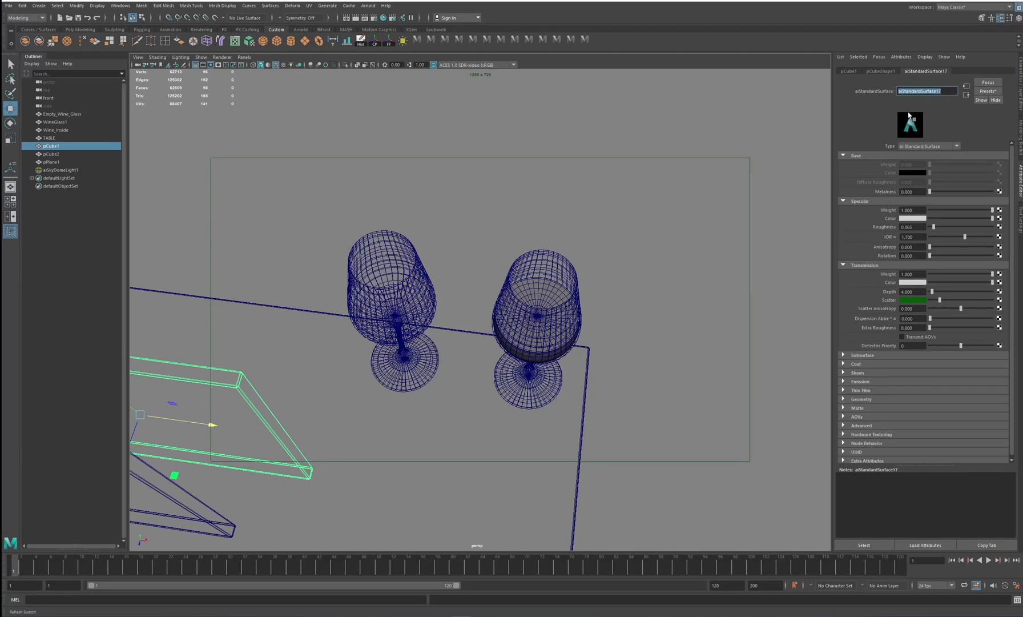
type("GlassSheet")
key("Return")
Replace the settings of the Wine material on the wine mesh with the Glass preset
left_click_drag(612, 351, 603, 299, "alt")
left_click(593, 317)
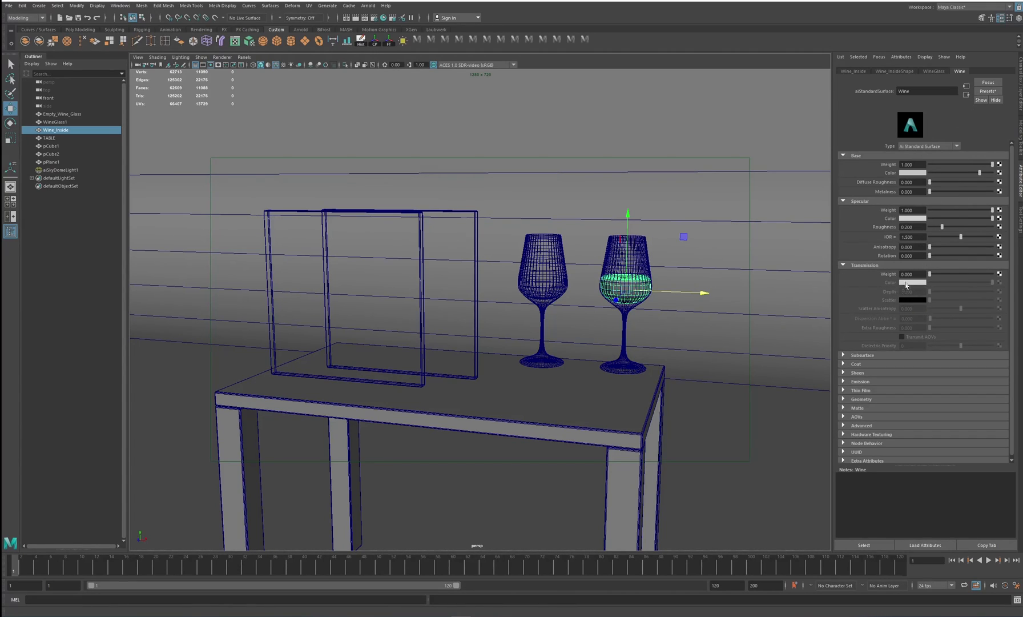
left_click(986, 92)
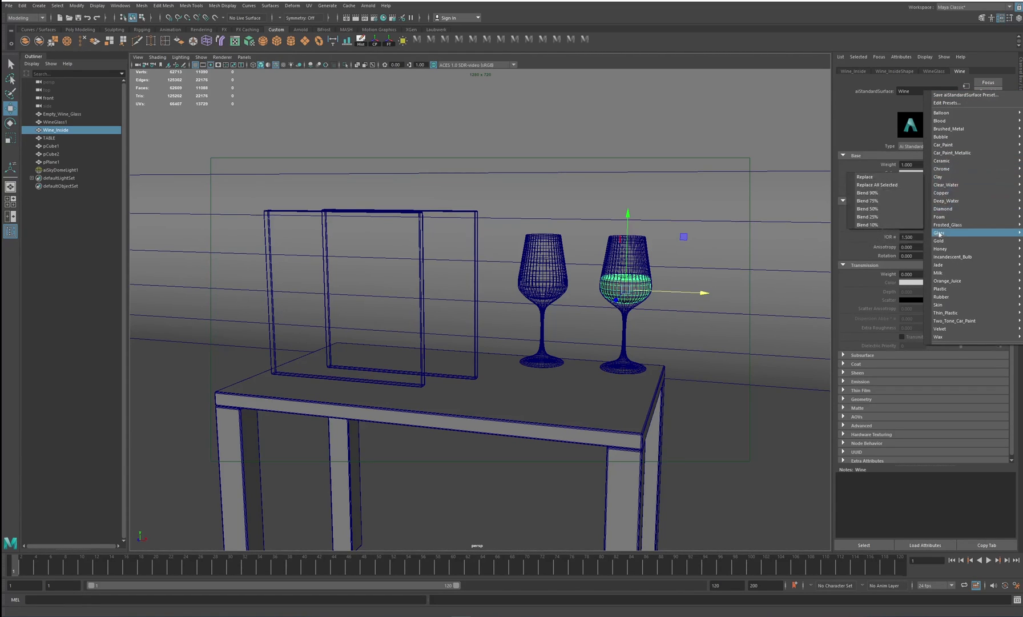
mouse_move(946, 234)
left_click(880, 233)
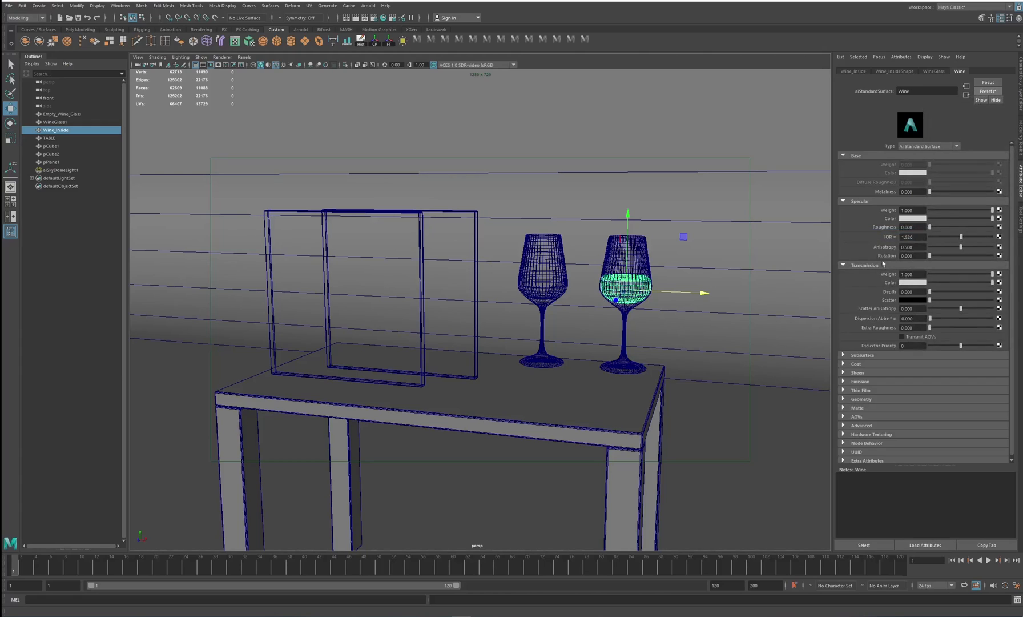
Set the Wine material's transmission color to a slightly darkened red
left_click(913, 283)
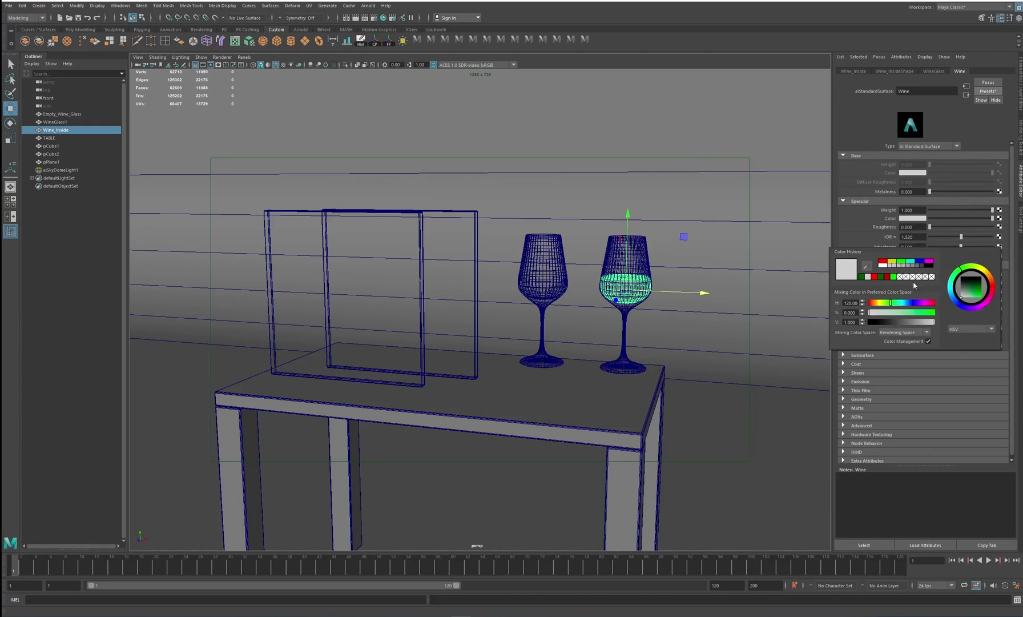
left_click(883, 261)
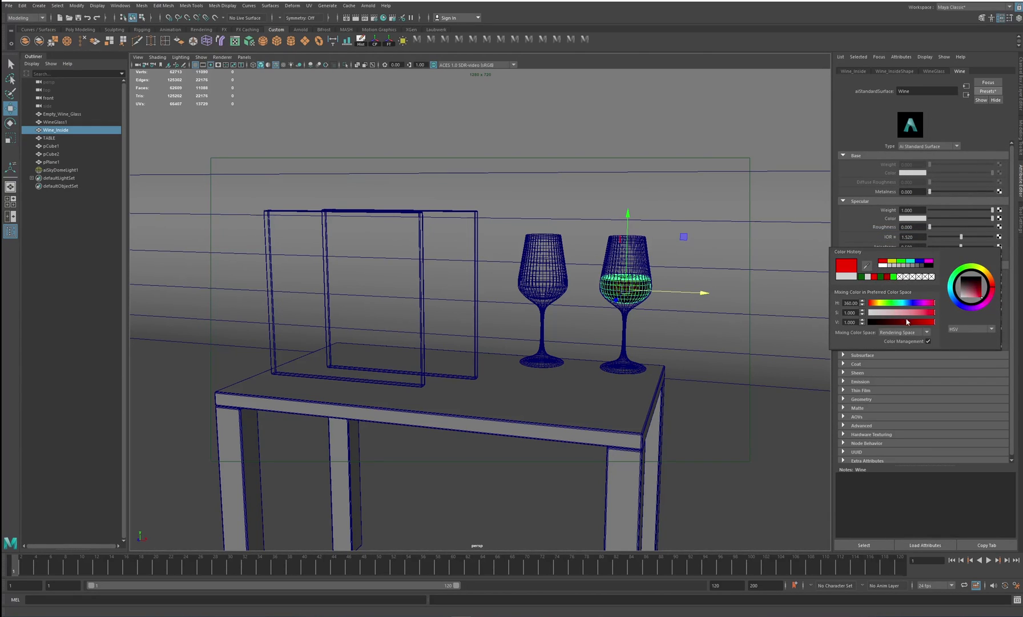
left_click_drag(916, 323, 920, 323)
Frame the glass sheets and both wine glasses on the table from the front and render the view in Arnold RenderView
left_click_drag(676, 306, 595, 292, "alt")
middle_click_drag(594, 292, 608, 299, "alt")
left_click_drag(608, 300, 601, 299, "alt")
right_click_drag(600, 299, 604, 300, "alt")
left_click_drag(603, 300, 596, 300, "alt")
middle_click_drag(597, 301, 592, 286, "alt")
right_click_drag(591, 286, 606, 296, "alt")
middle_click_drag(606, 296, 626, 296, "alt")
left_click_drag(626, 296, 620, 297, "alt")
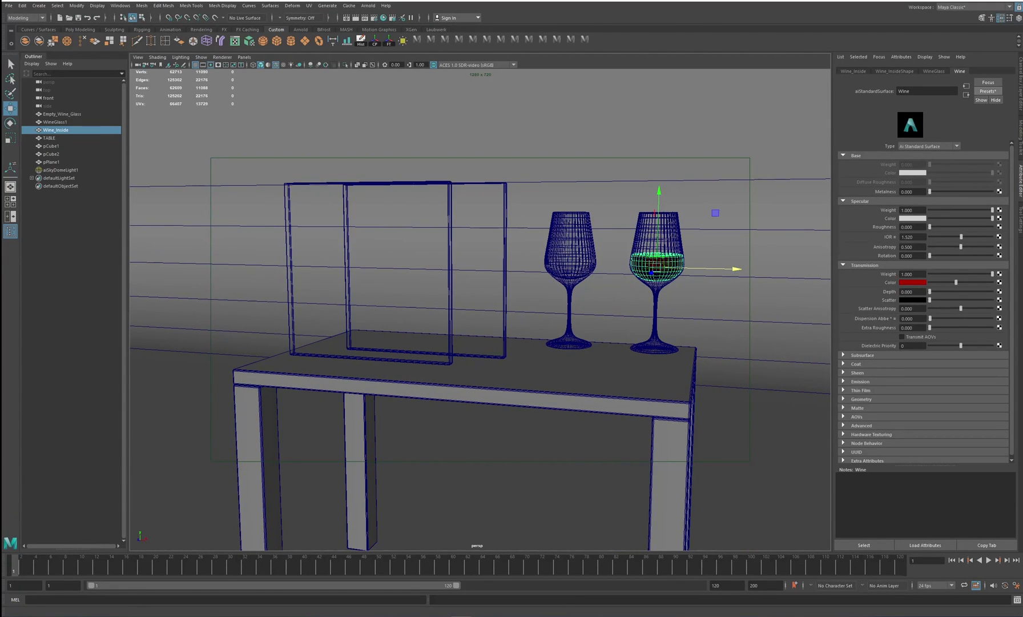
left_click(368, 6)
left_click(375, 20)
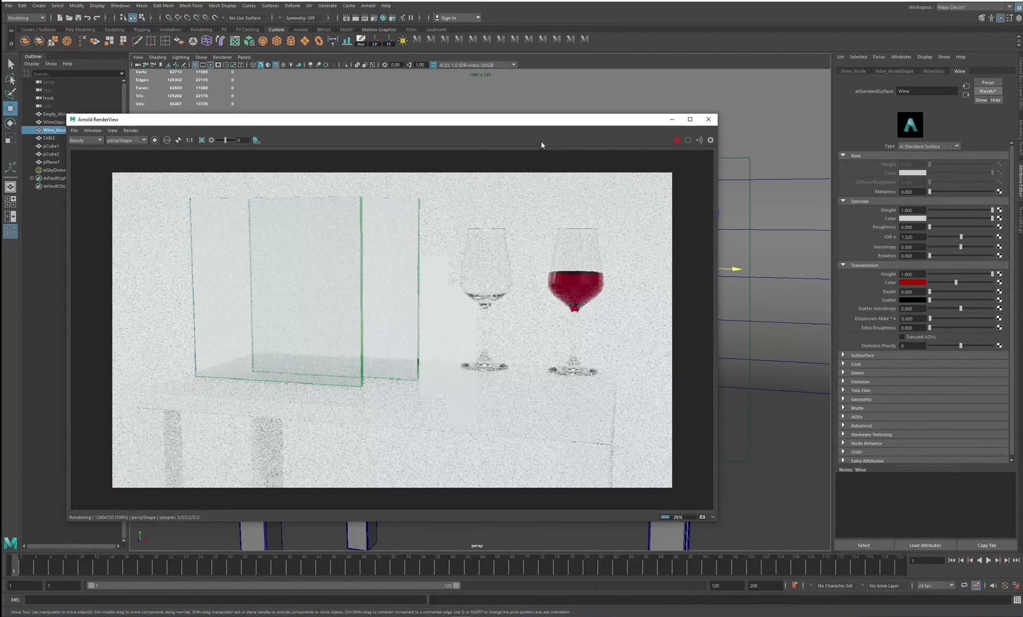
Raise the Arnold render samples to Camera (AA) 6, Diffuse 3, Specular 3 and Transmission 4
left_click(374, 17)
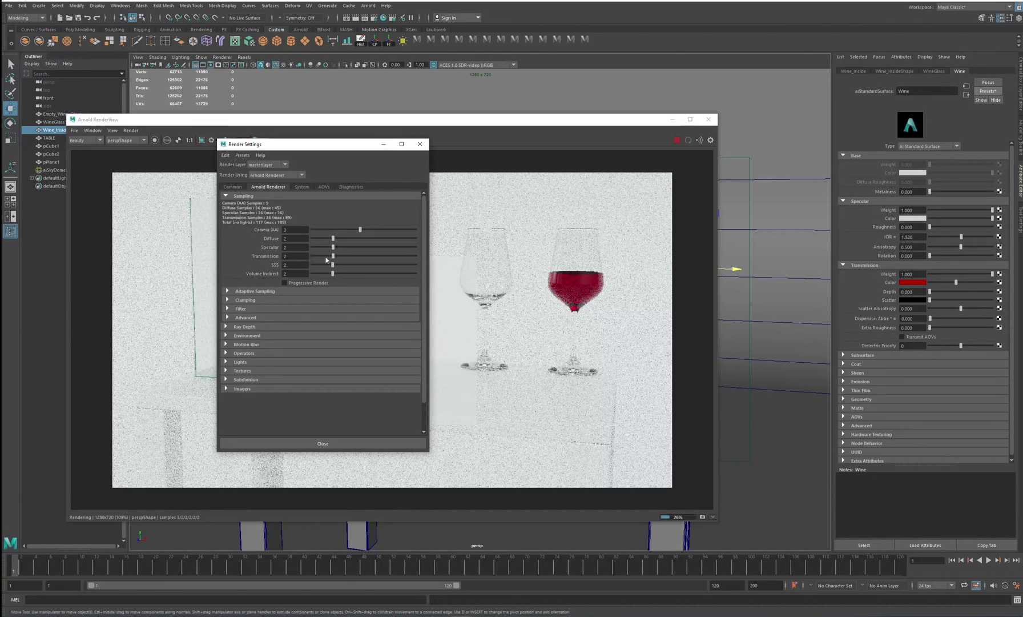
left_click_drag(340, 258, 350, 255)
left_click(339, 239)
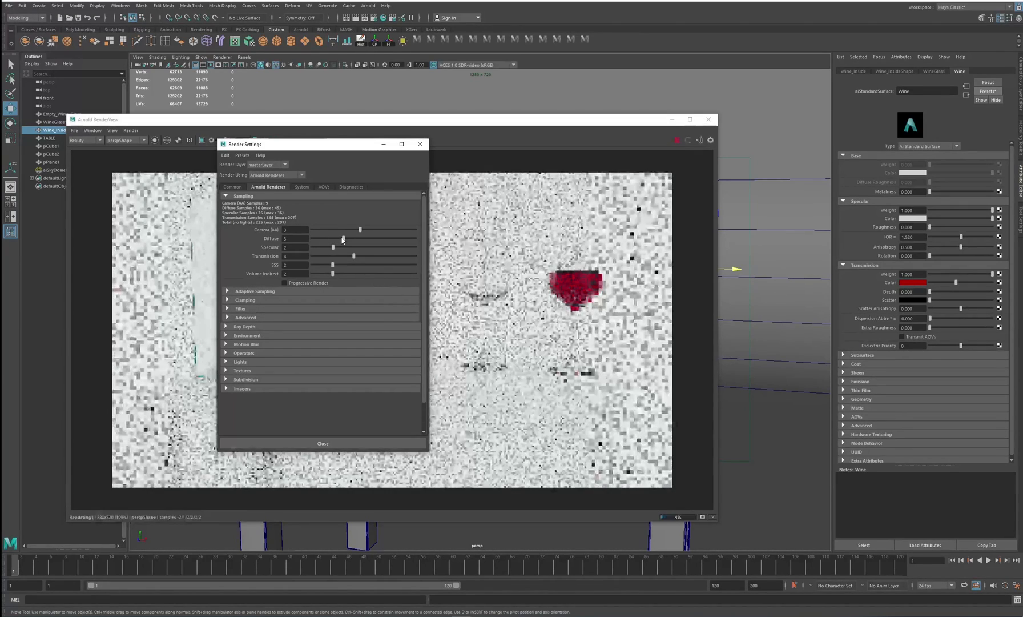
left_click_drag(332, 247, 340, 250)
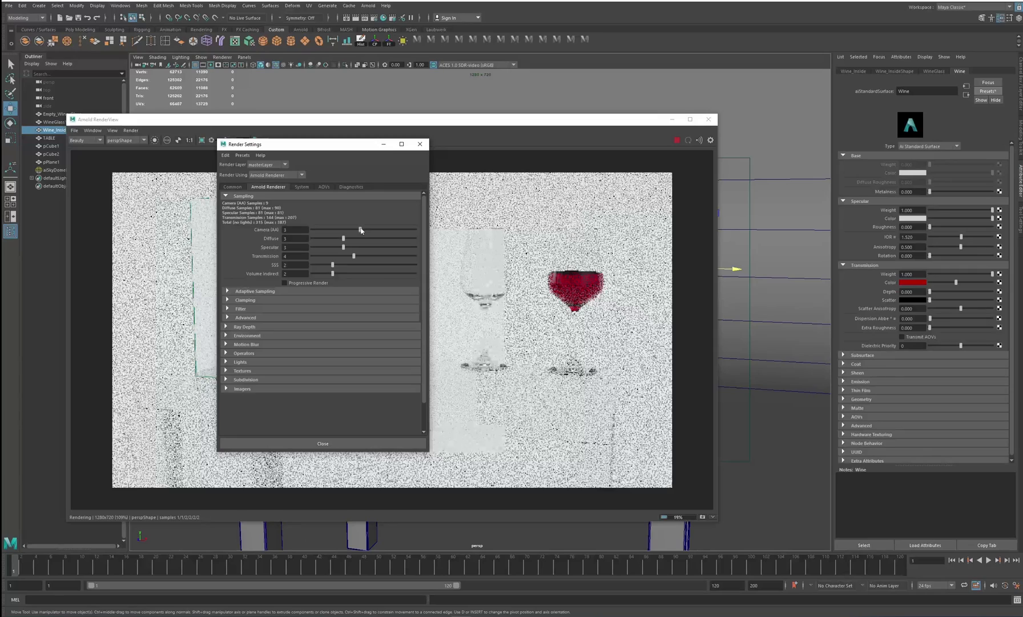
left_click_drag(359, 230, 377, 230)
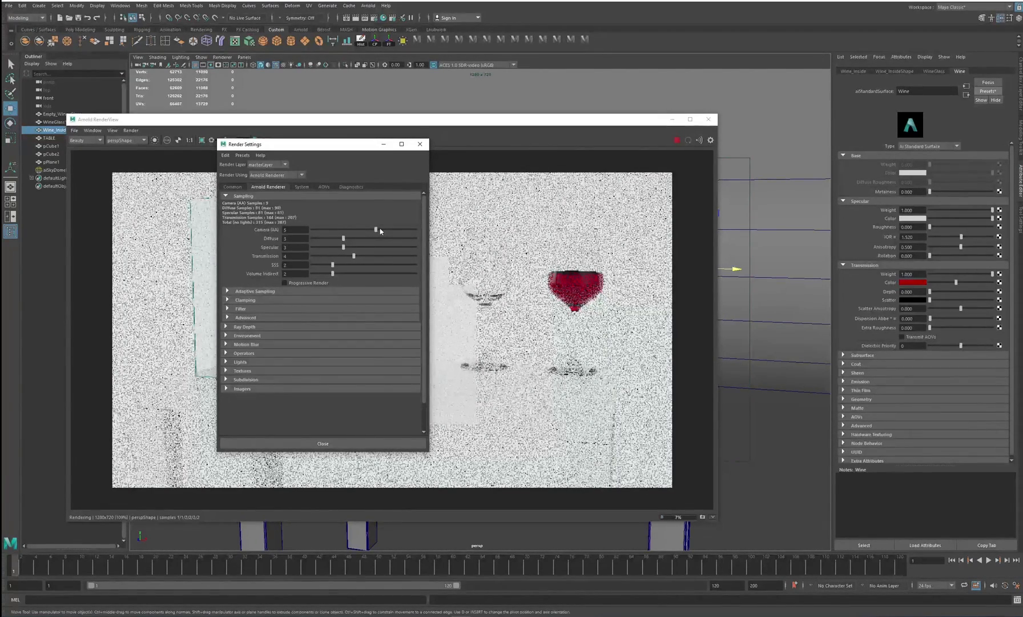
left_click_drag(378, 229, 386, 229)
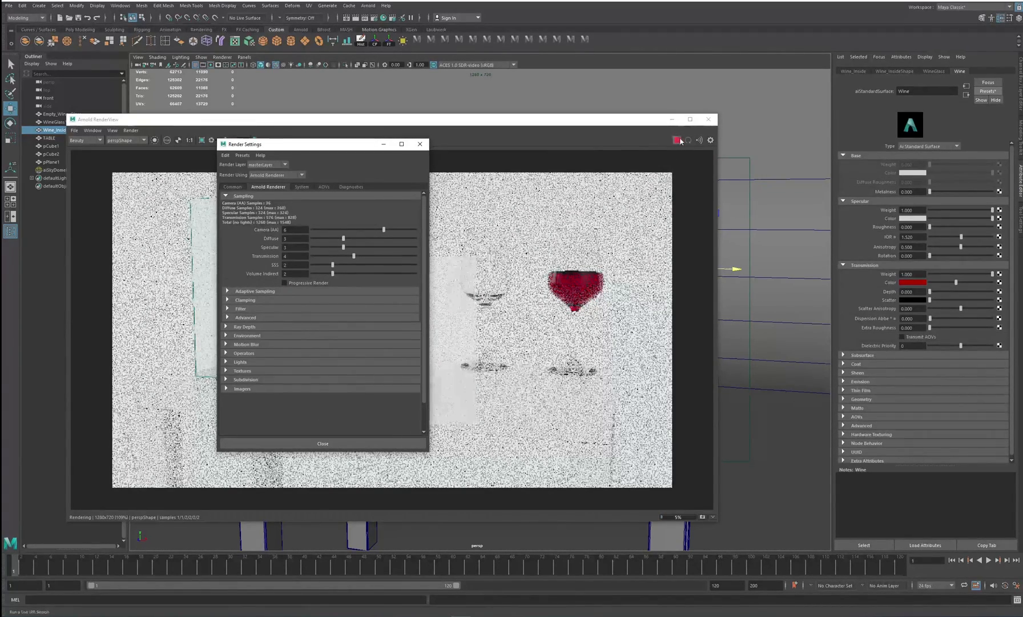
Stop the running render and set the render image size to the HD_1080 preset
left_click(677, 140)
left_click(374, 18)
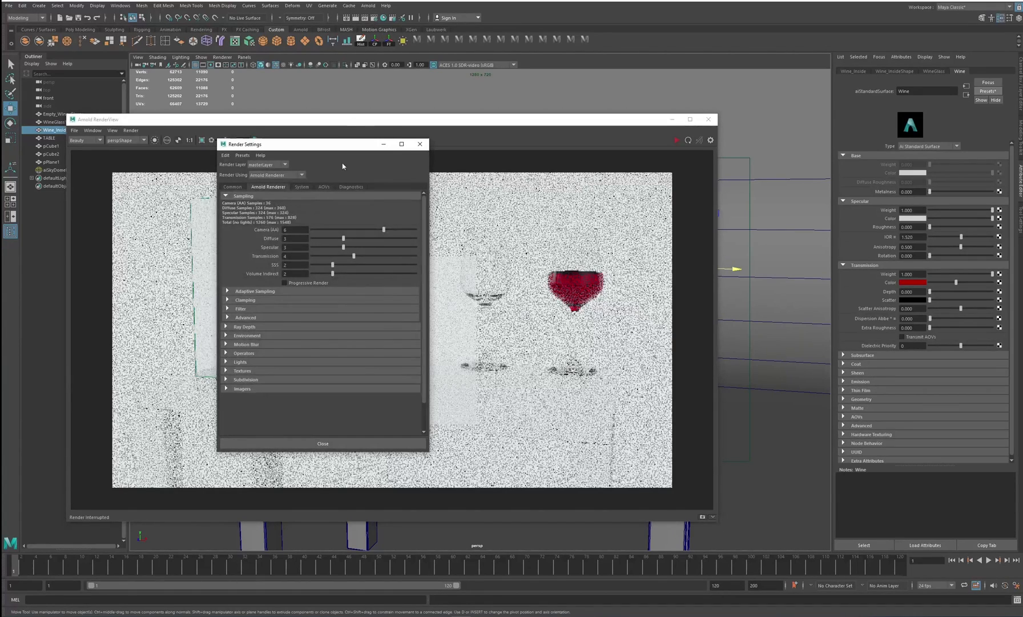
left_click(233, 186)
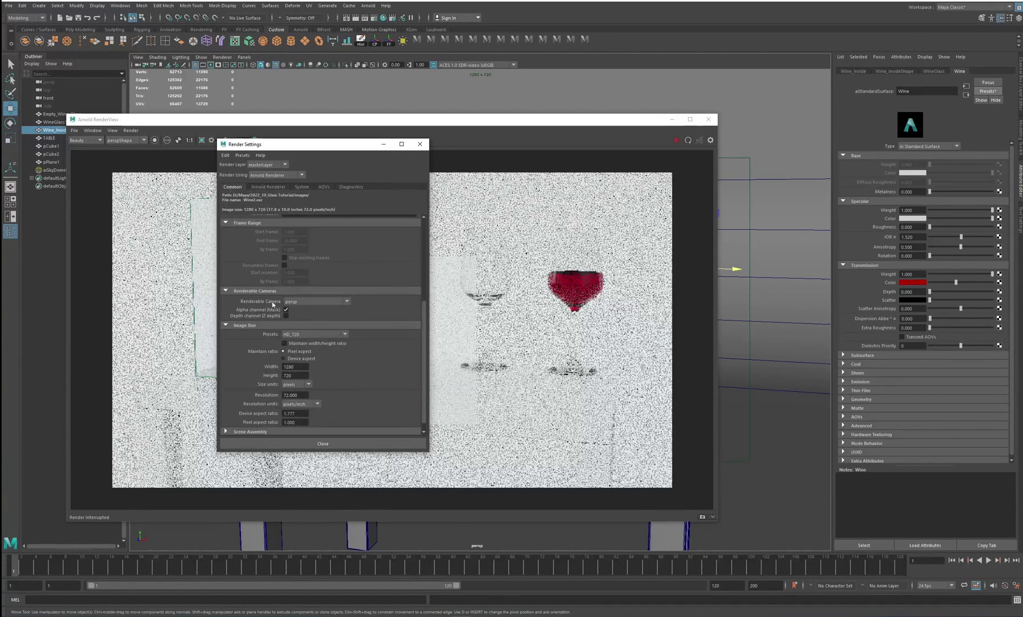
left_click(337, 334)
scroll(348, 369, "up", 1)
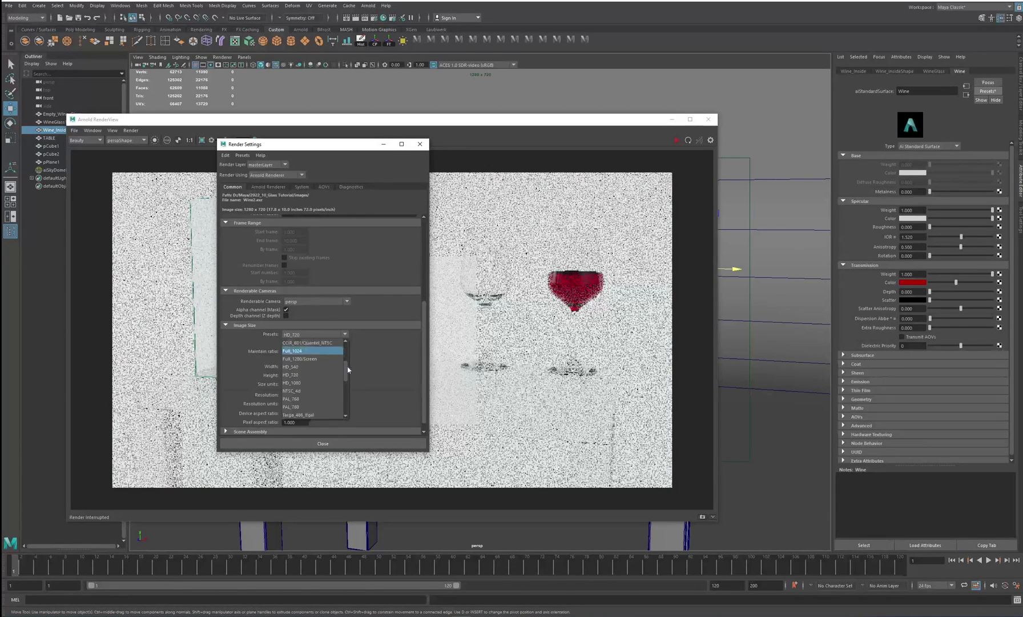
left_click(302, 384)
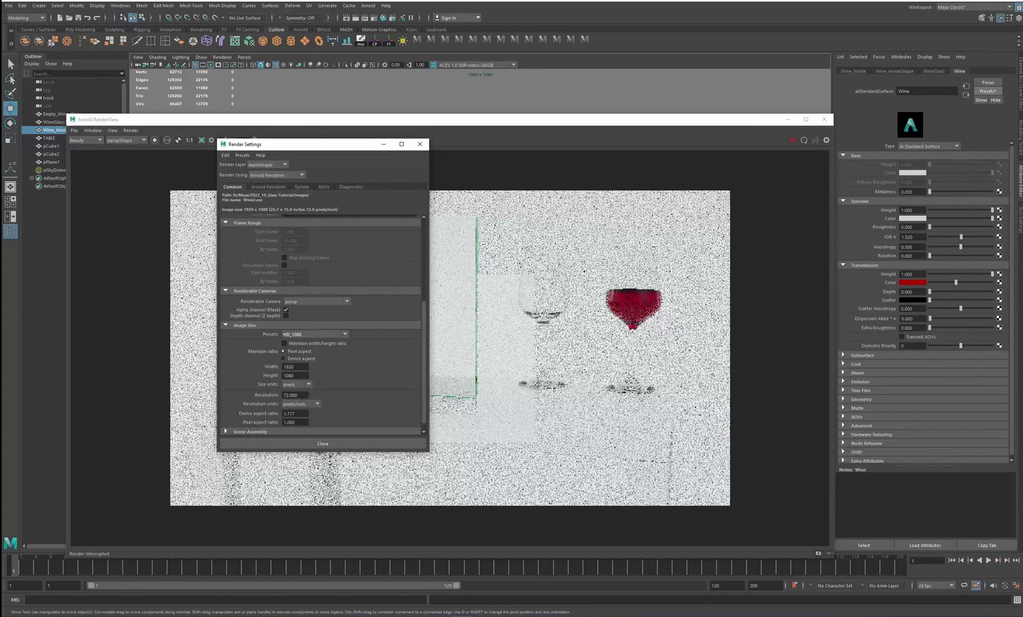
Review the Arnold renderer's sampling and Ray Depth values, and close the render settings
left_click(266, 187)
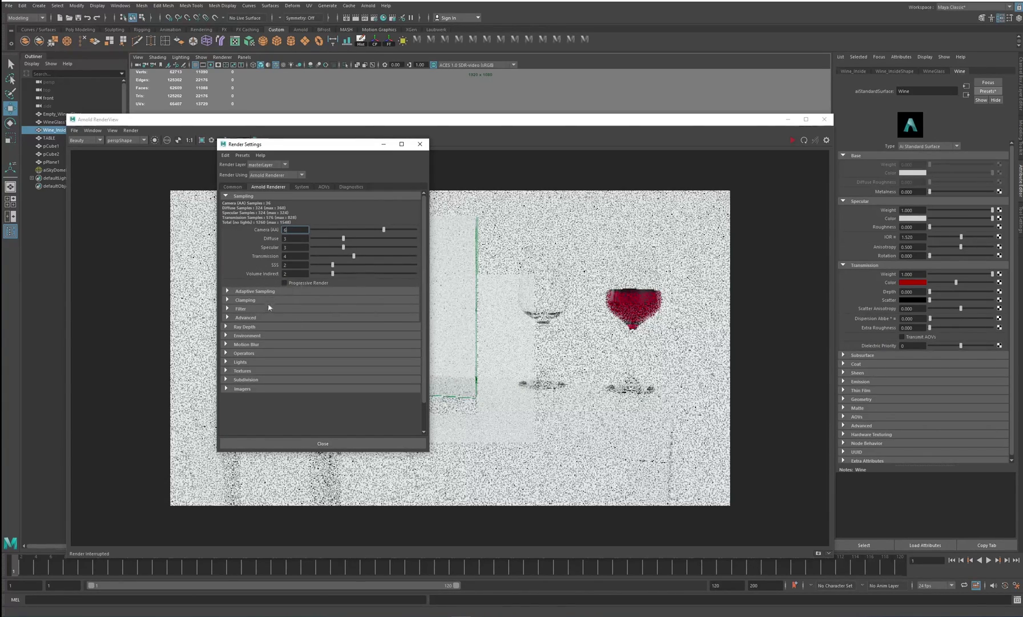
left_click(244, 327)
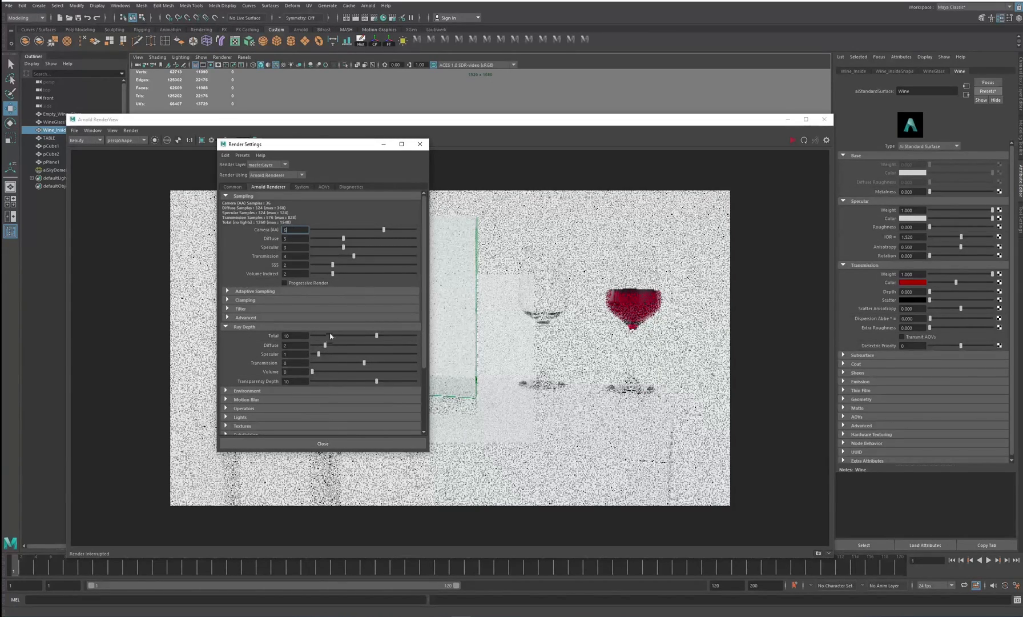
left_click(328, 442)
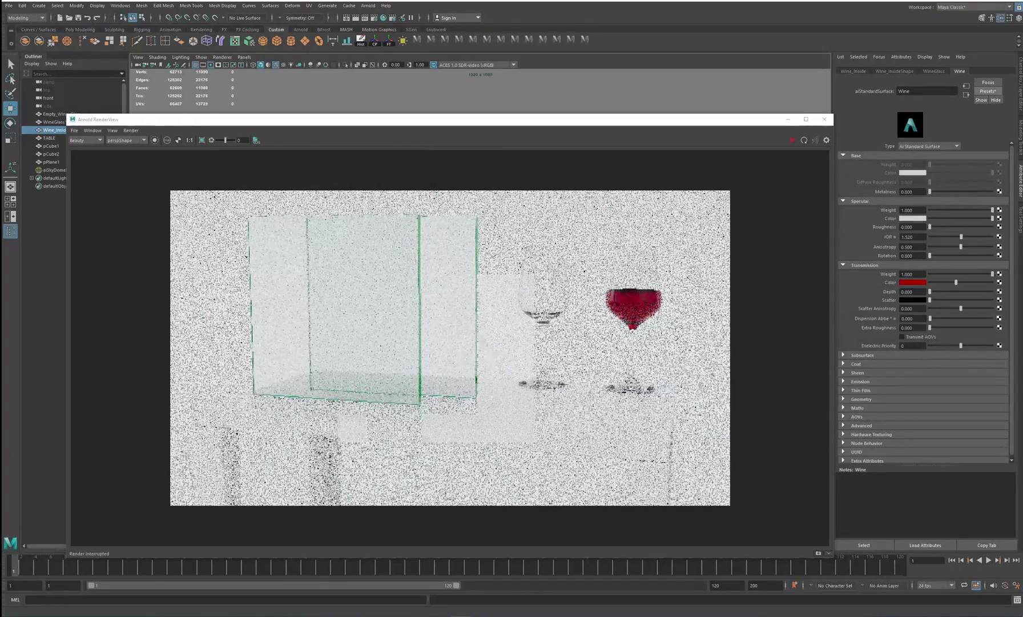
Update the full scene in the Arnold RenderView to start a new render with the current settings
scroll(528, 398, "up", 2)
scroll(527, 399, "up", 2)
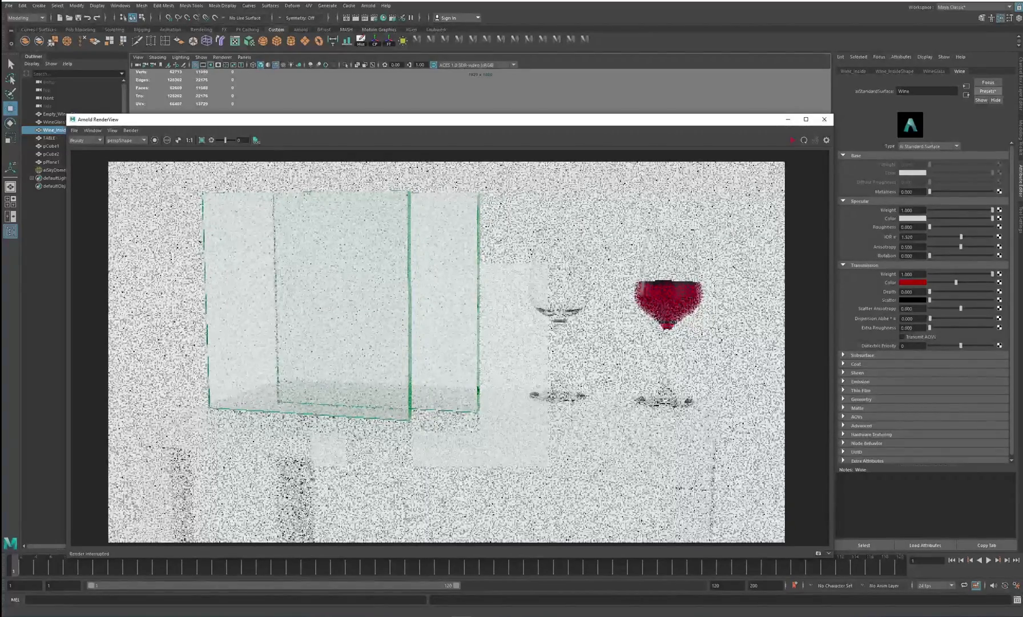
left_click(130, 130)
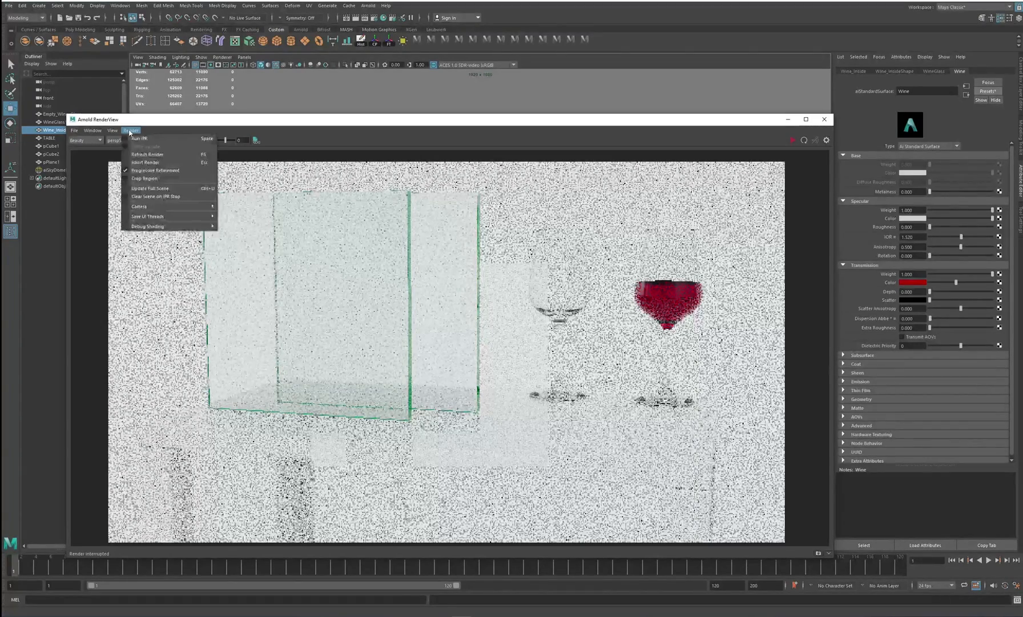
left_click(145, 188)
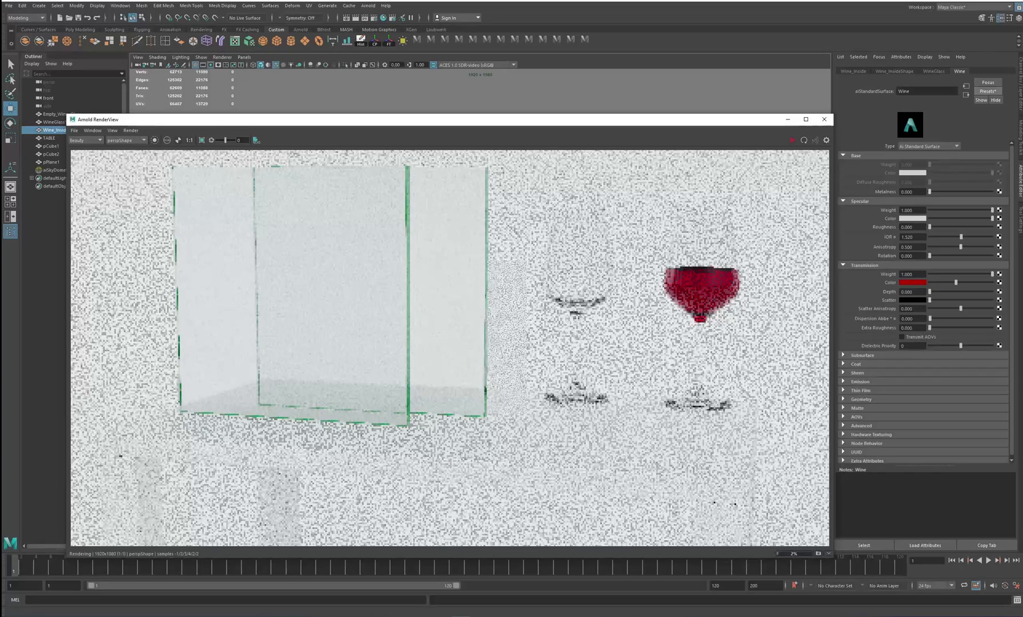
Fit the whole rendered image in the render window and move the window higher to examine the glass and wine
scroll(560, 331, "down", 1)
right_click_drag(560, 331, 564, 325, "alt")
middle_click_drag(567, 323, 552, 323, "alt")
scroll(553, 323, "down", 1)
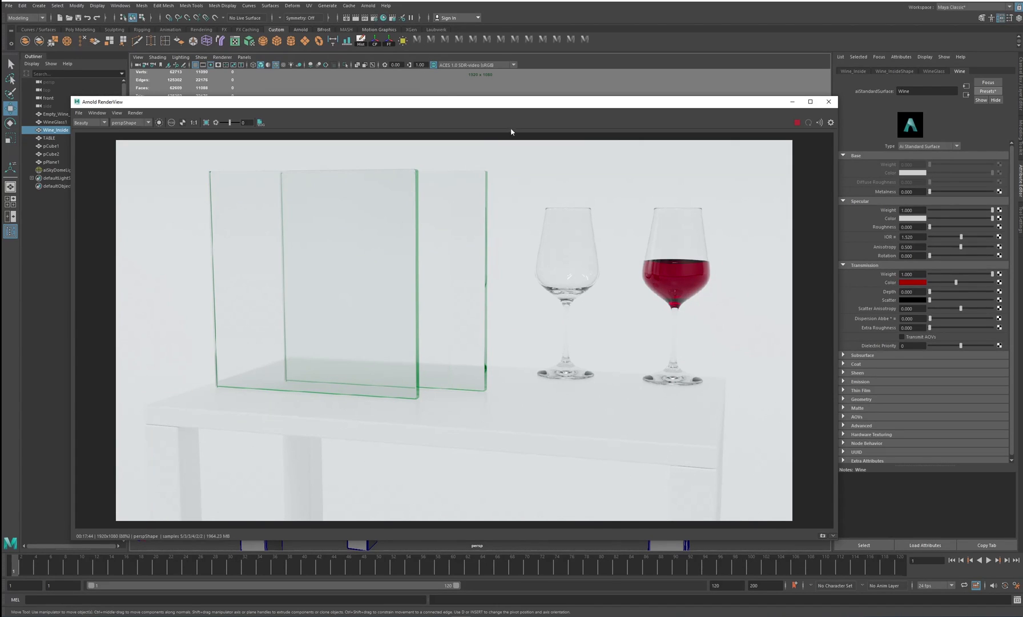
left_click_drag(525, 105, 521, 66)
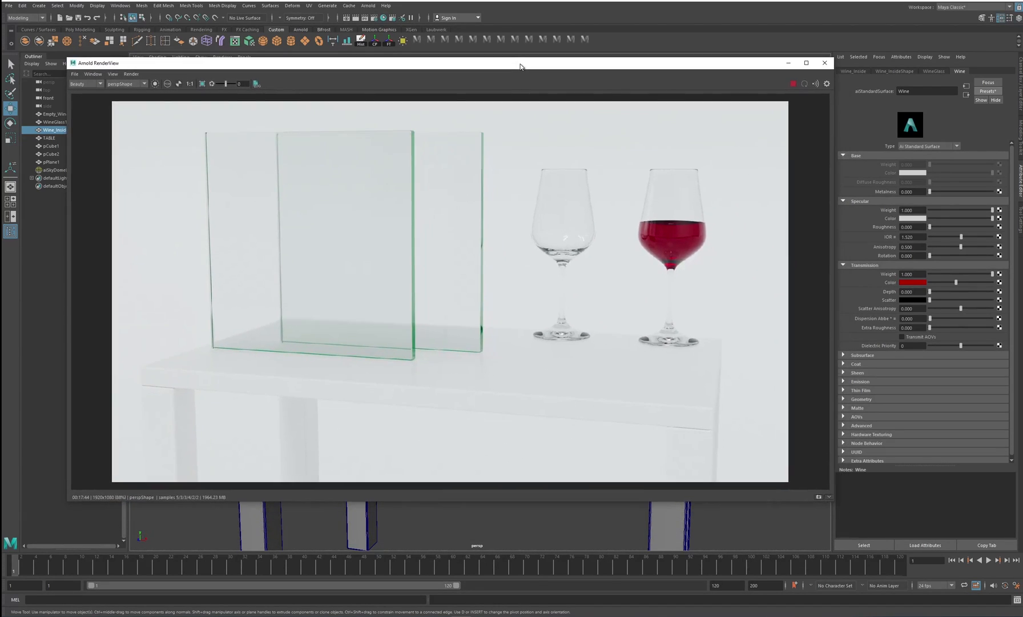